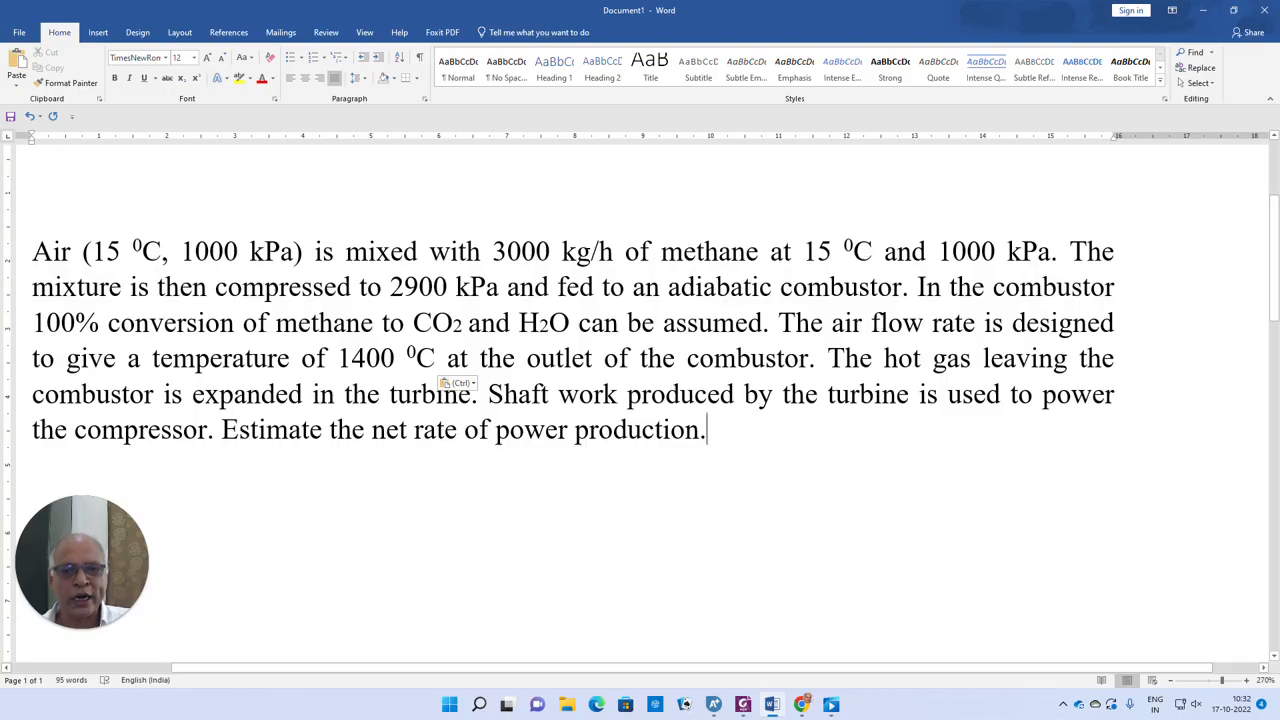
Mark the problem statement's sentence on estimating the net rate of power production and switch to Aspen Plus in a maximized window.
drag(222, 430, 685, 468)
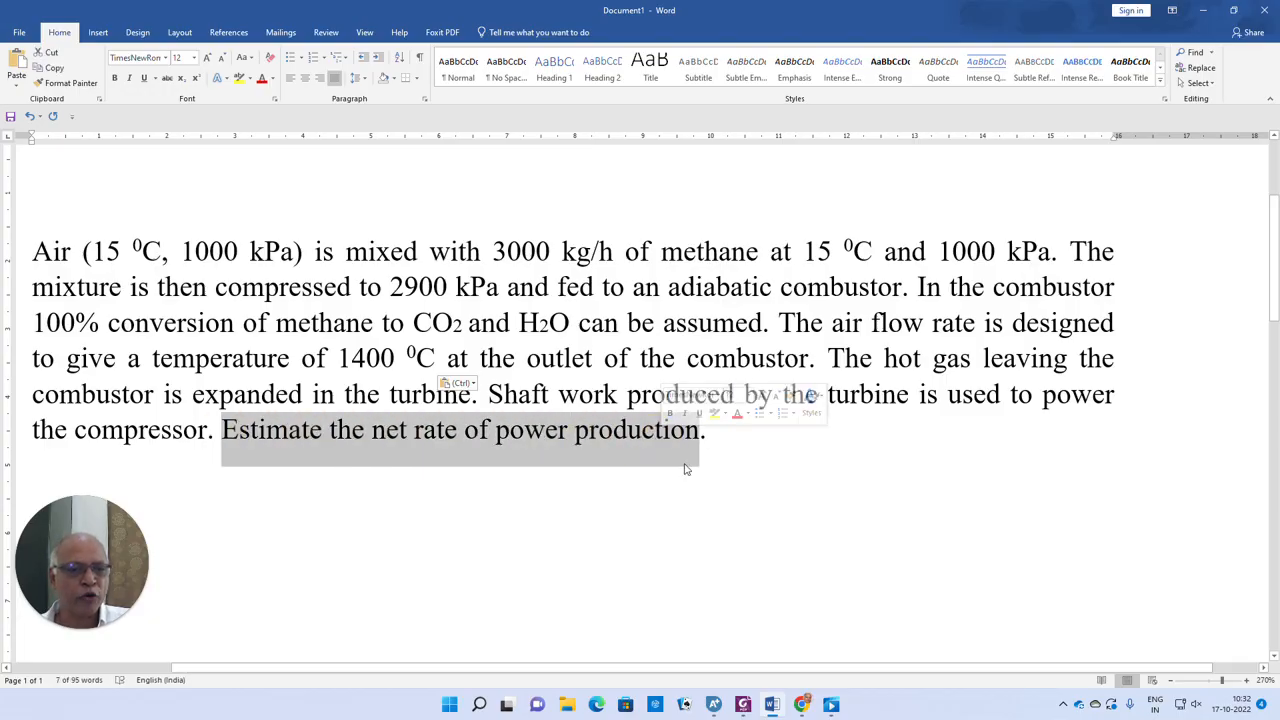
click(720, 470)
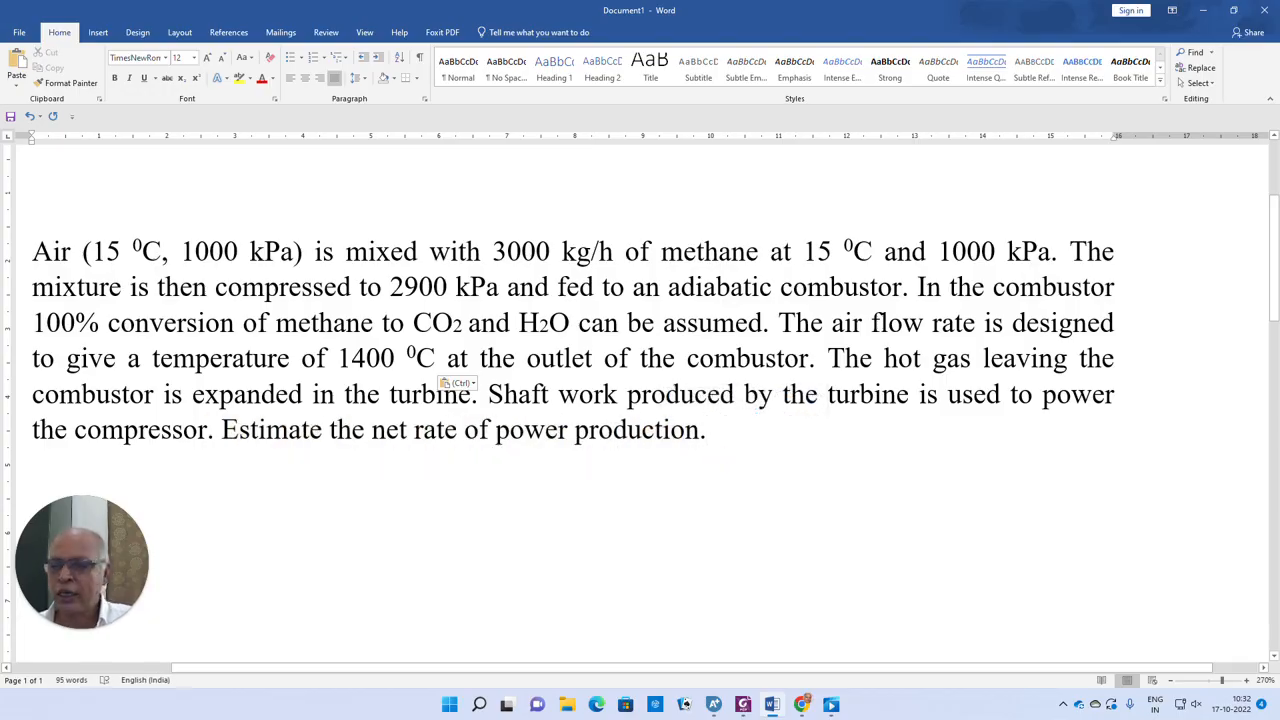
drag(0, 75, 667, 22)
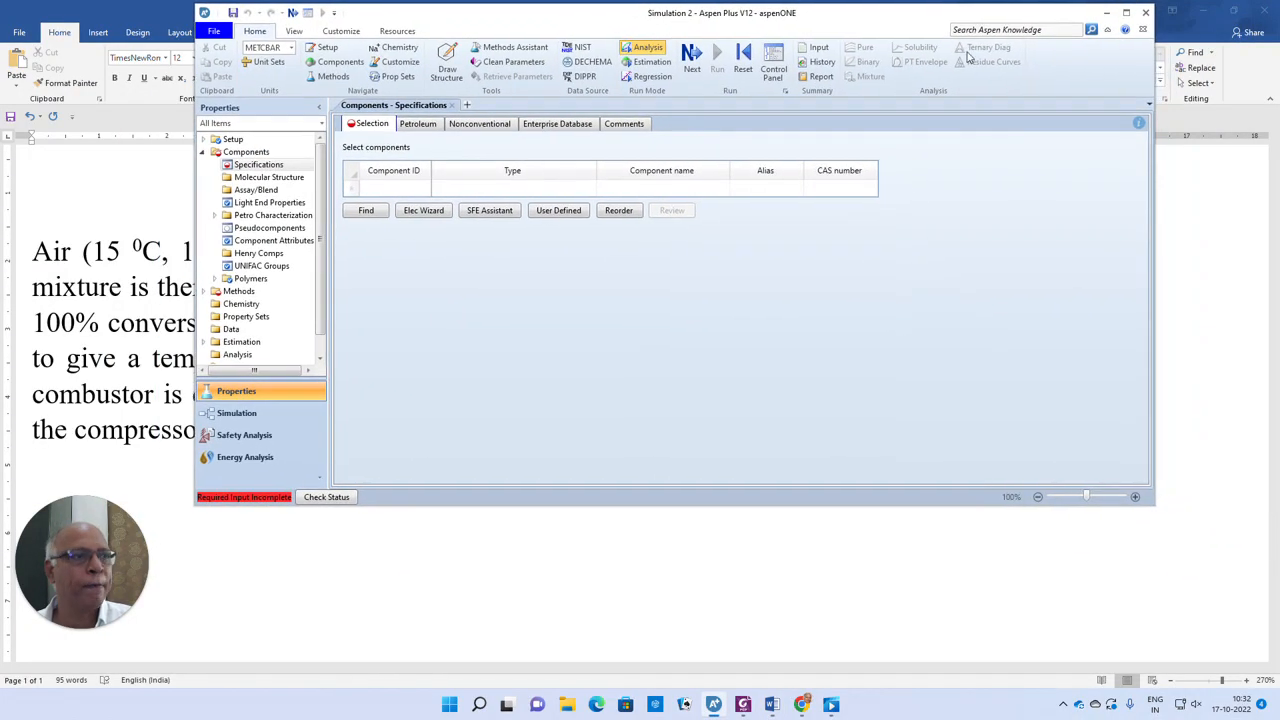
click(1126, 12)
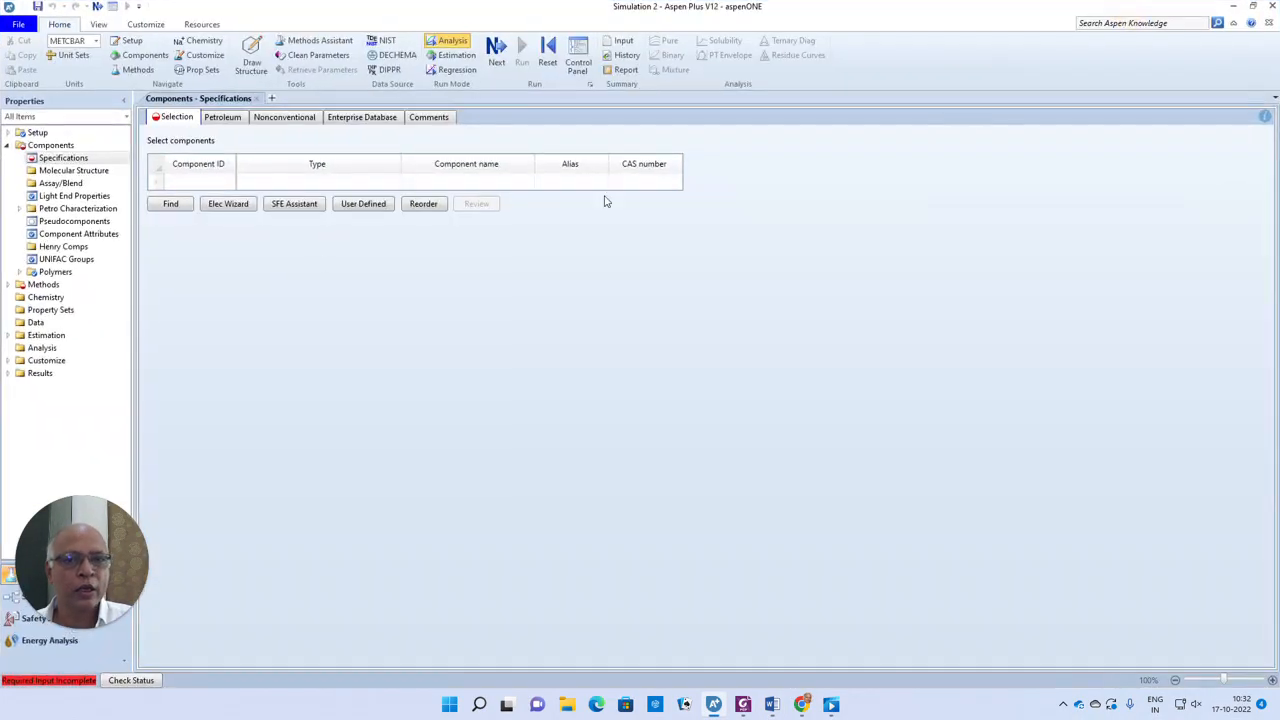
Add the conventional components O2, N2 and METHANE to the component selection table.
click(210, 182)
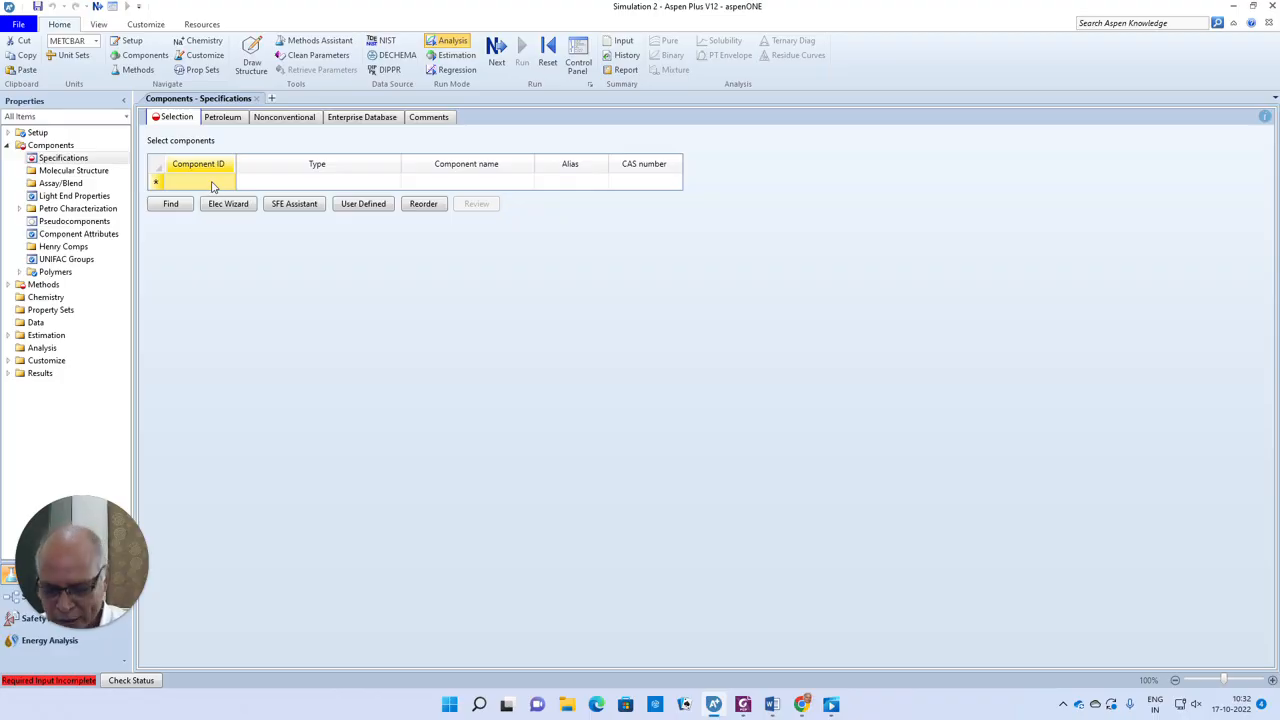
text(O2)
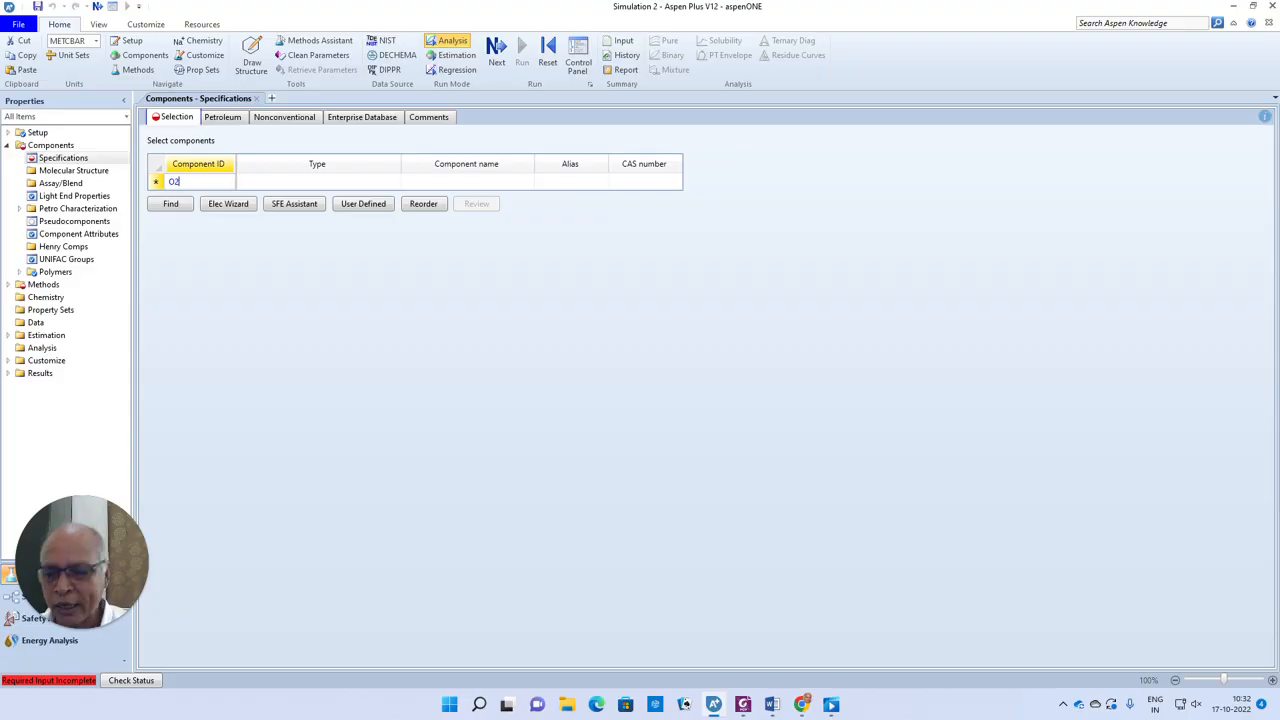
key(Return)
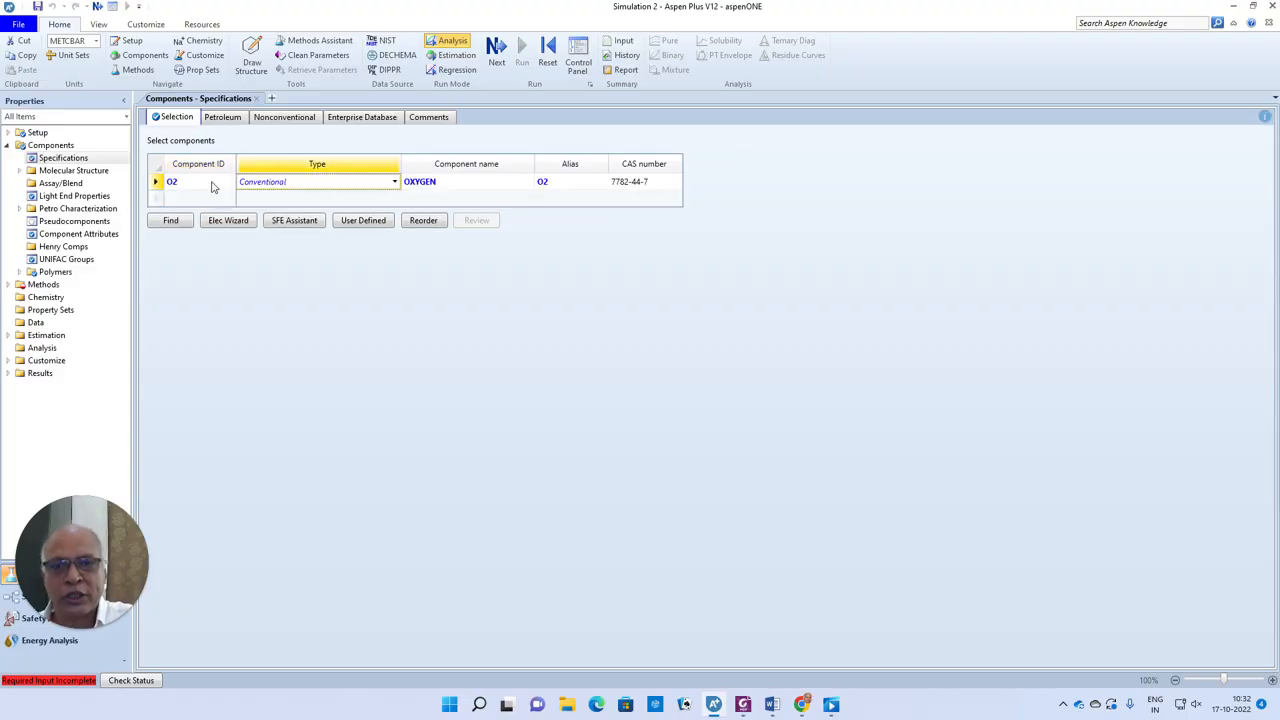
click(192, 199)
text(N)
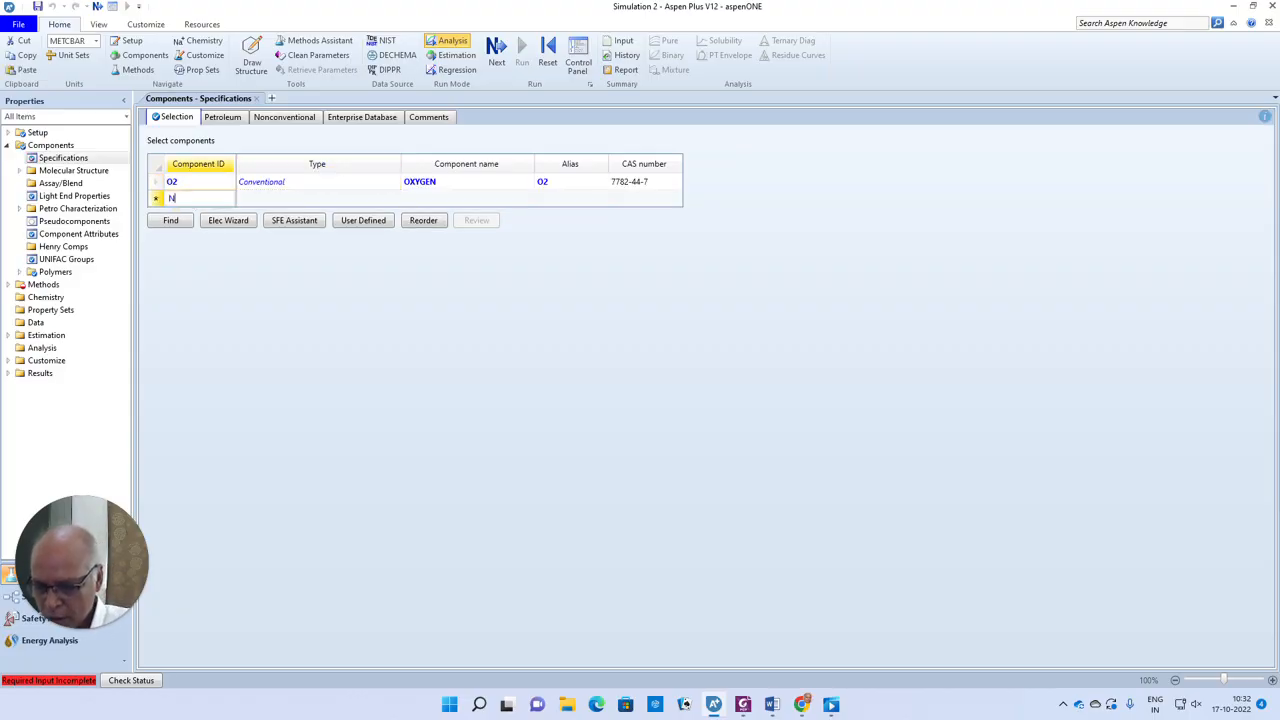
text(2)
key(Return)
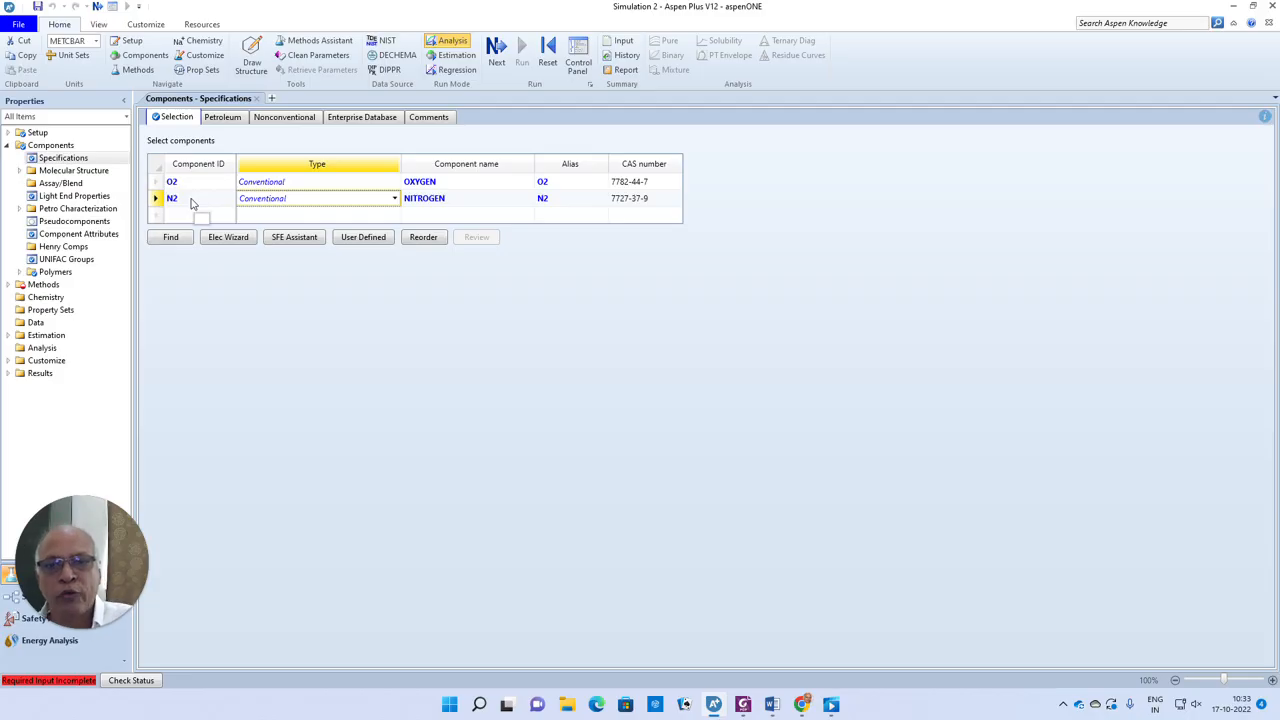
click(196, 215)
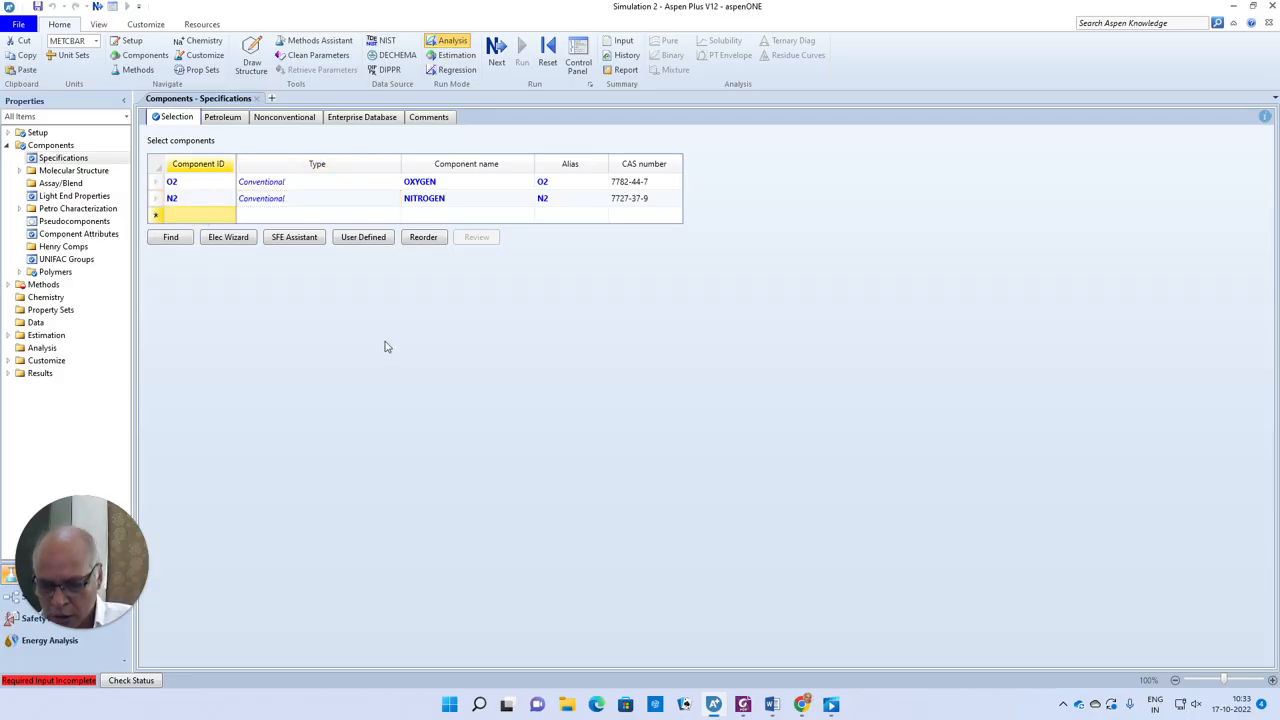
text(METHANE)
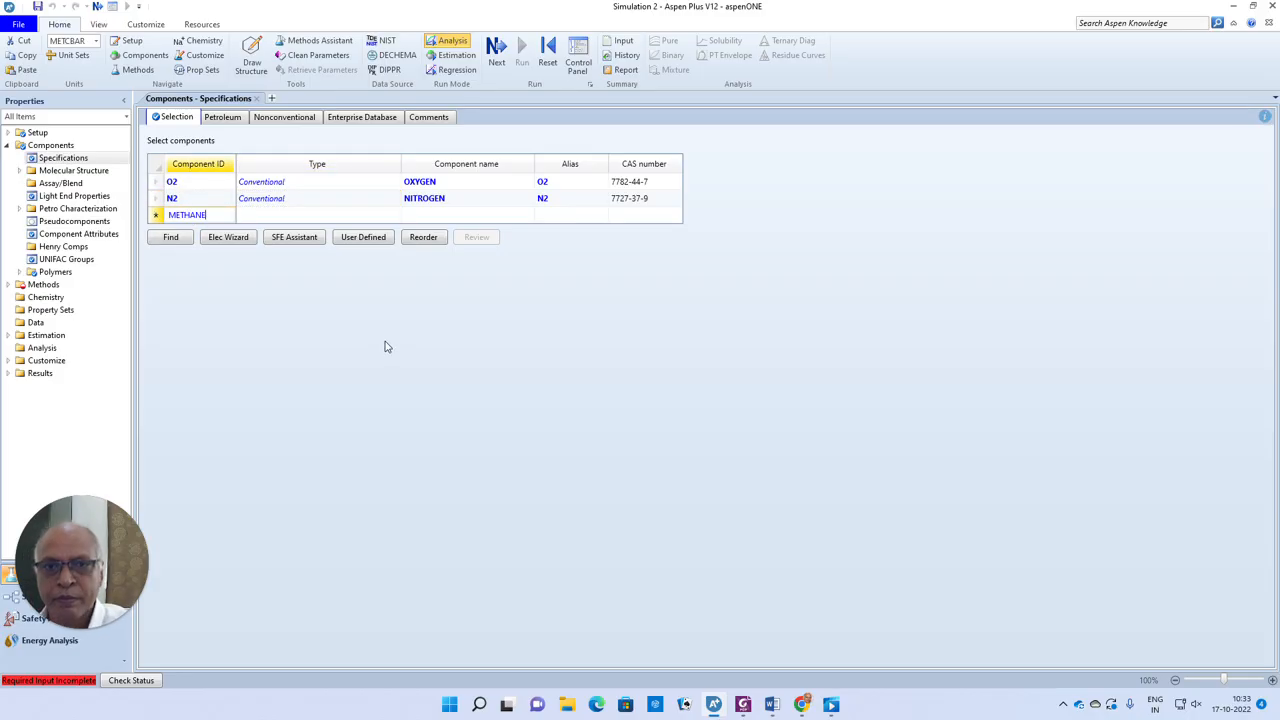
key(Return)
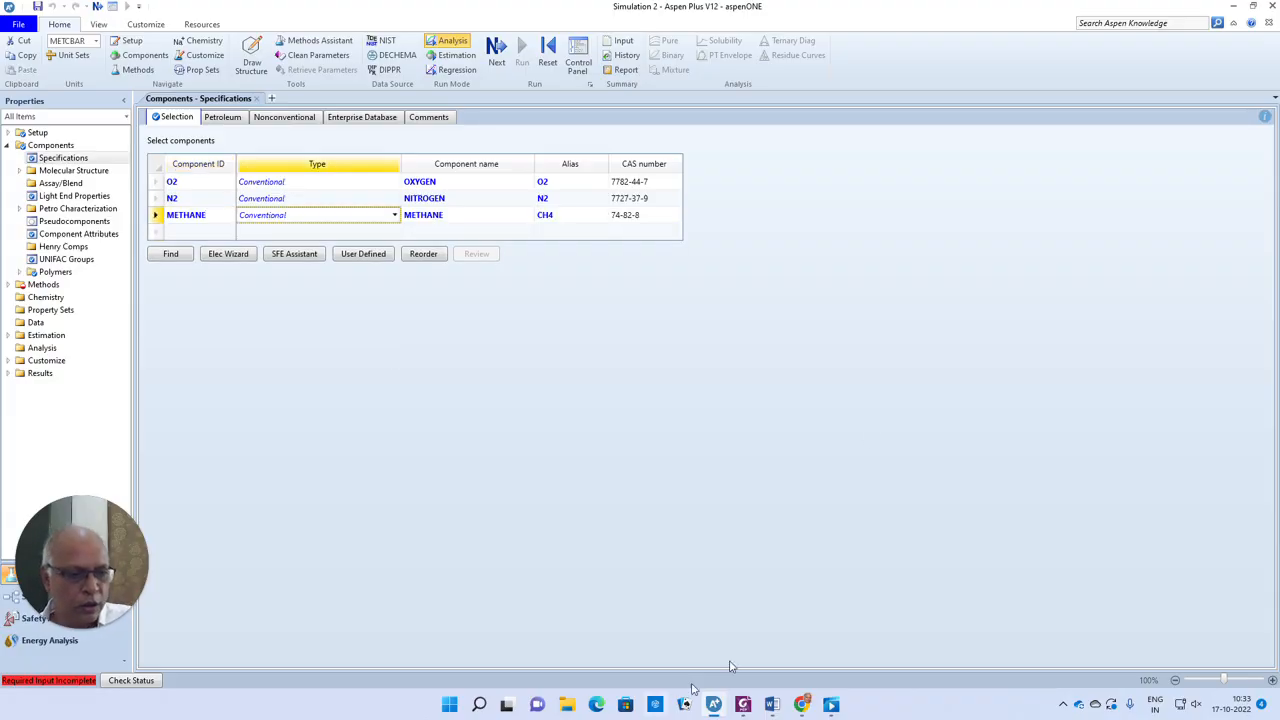
Check the problem statement in Word, return to Aspen Plus and add the combustion products CO2 and H2O as components.
click(771, 704)
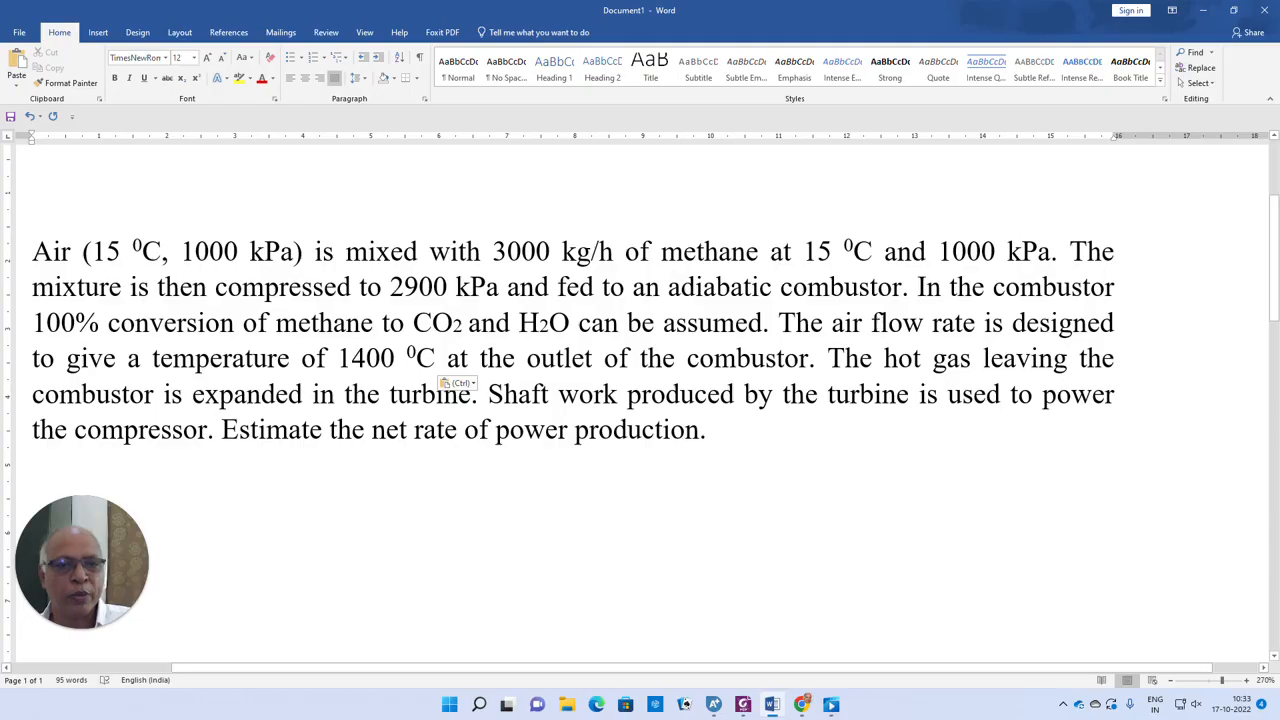
click(773, 704)
click(205, 236)
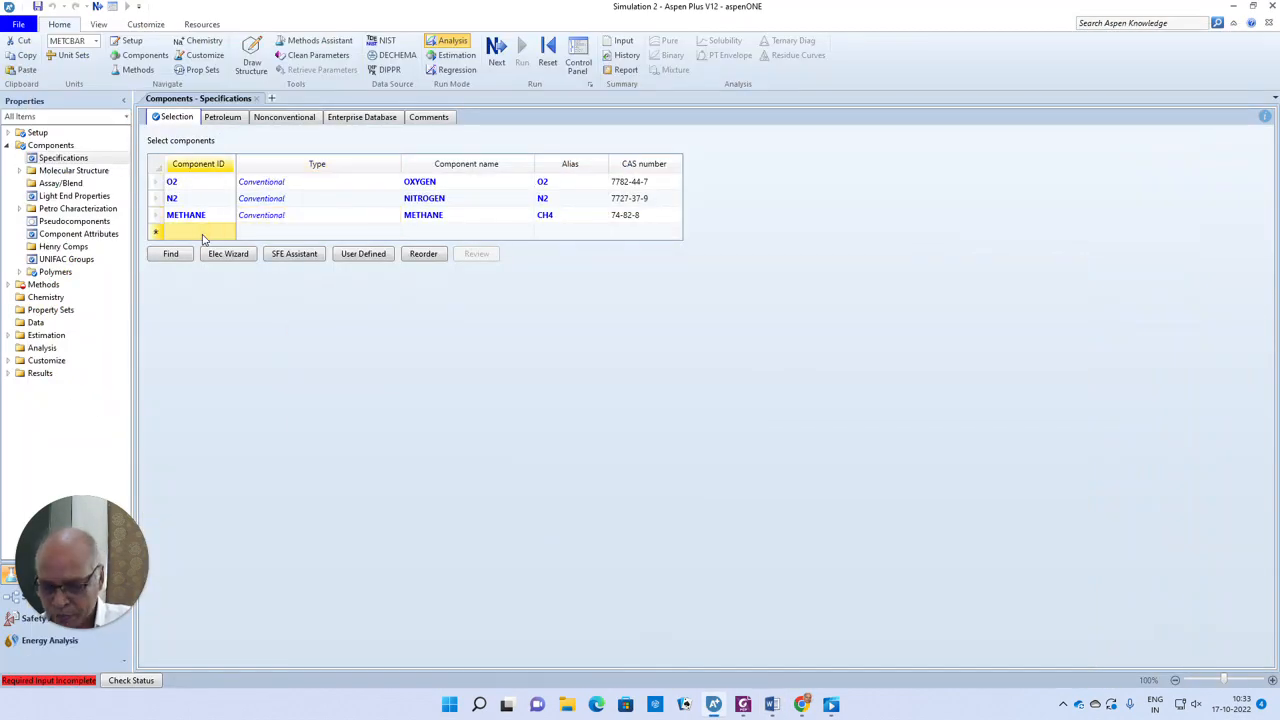
text(CO2)
key(Return)
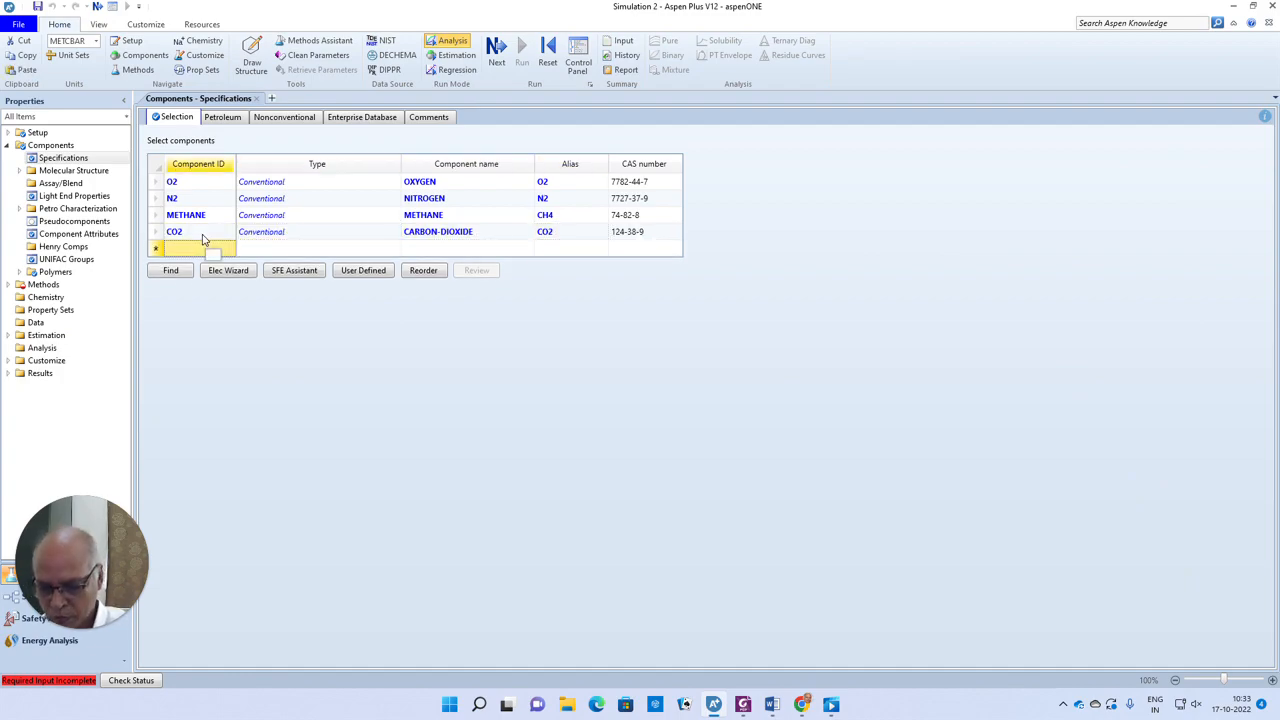
text(H2O)
key(Return)
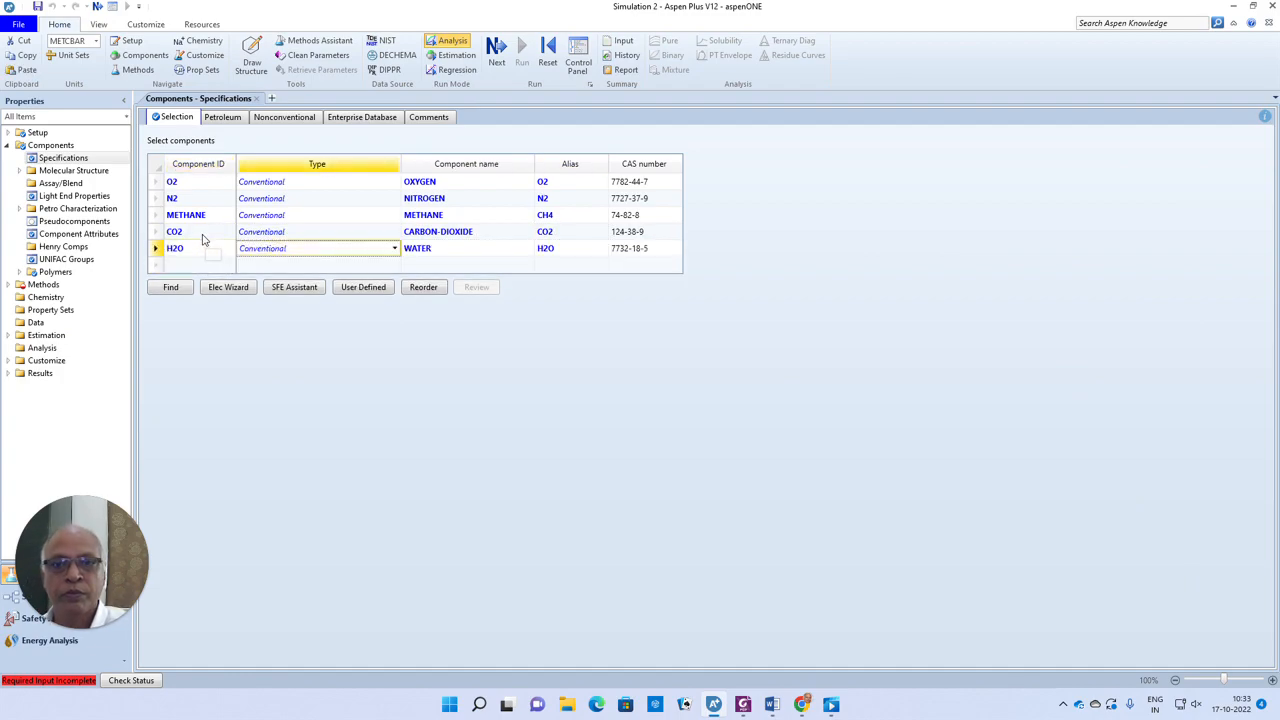
click(345, 376)
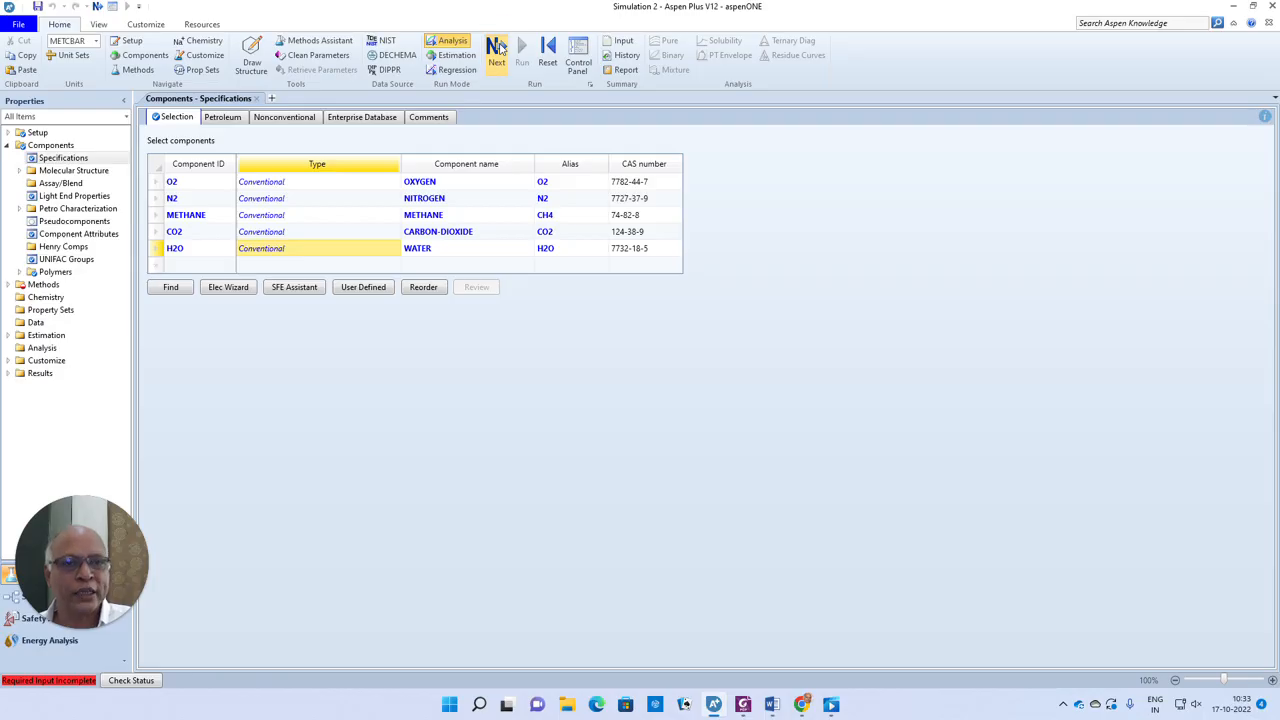
Proceed to the property method specifications and choose CHAO-SEA as the method.
click(497, 47)
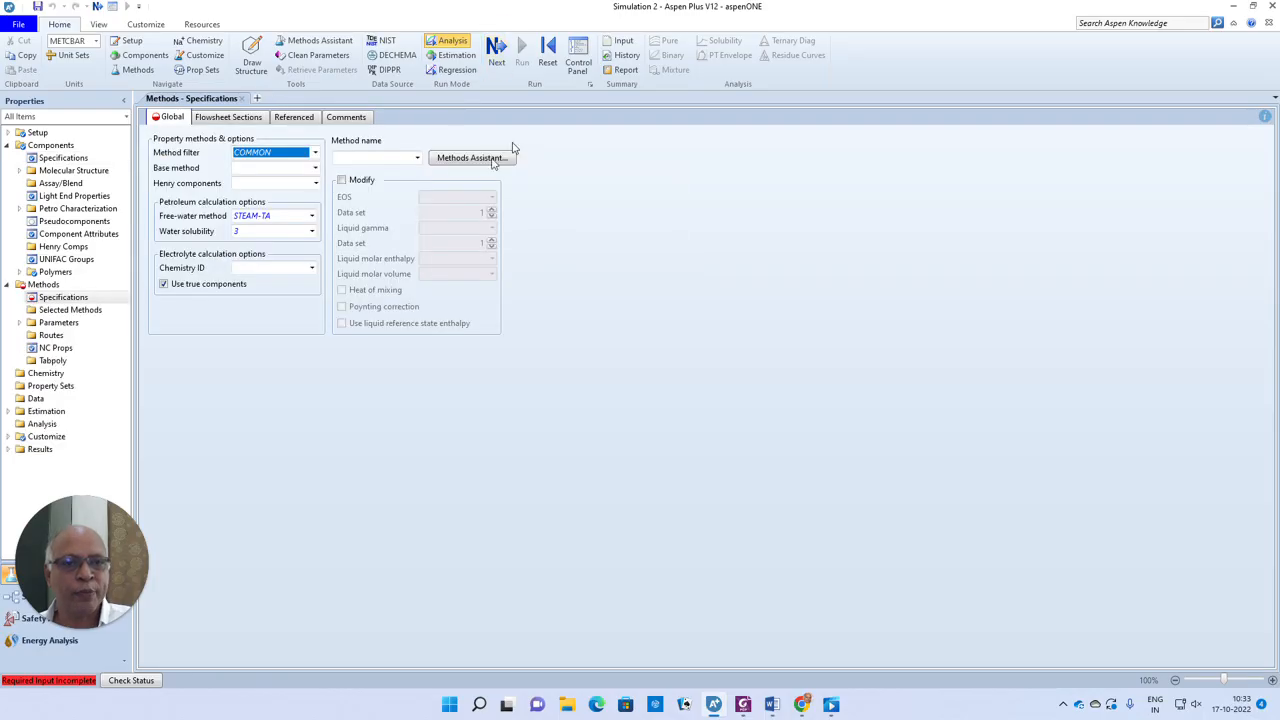
click(418, 162)
click(395, 246)
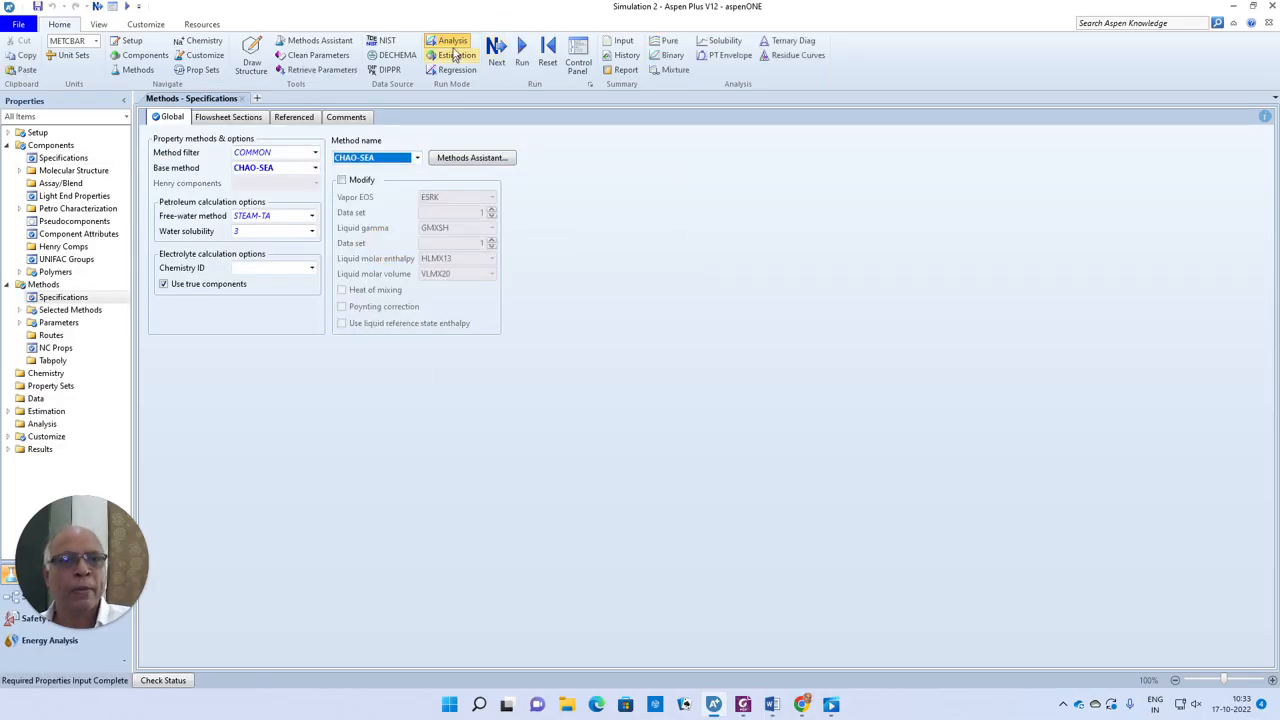
Continue from the completed property input to the Simulation environment.
click(495, 47)
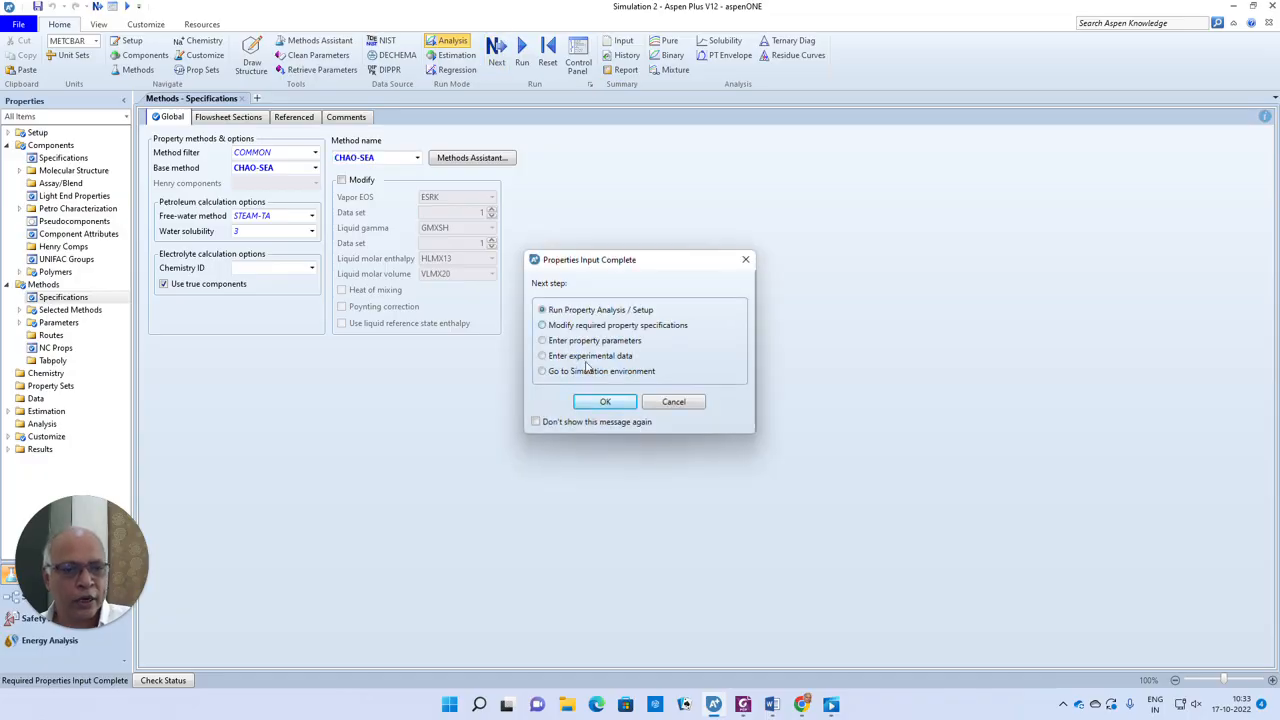
click(590, 371)
click(604, 402)
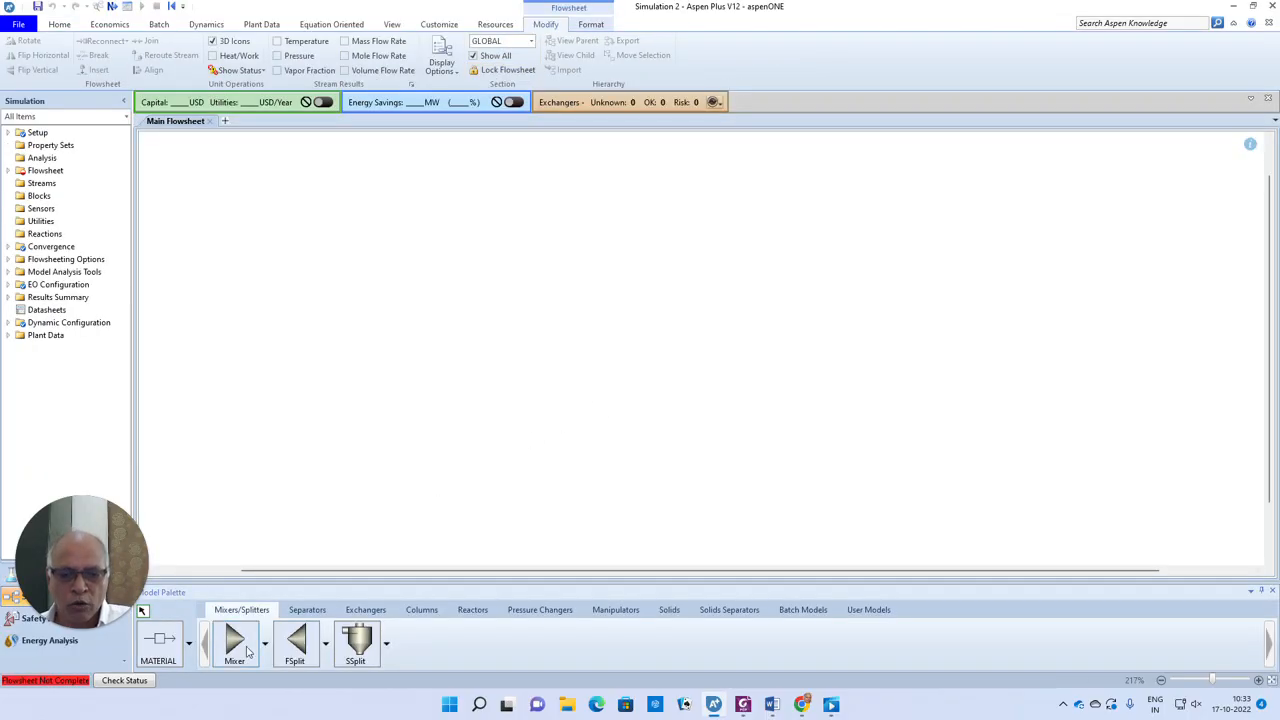
Place a Mixer block on the main flowsheet and a Compr block to its right.
click(238, 645)
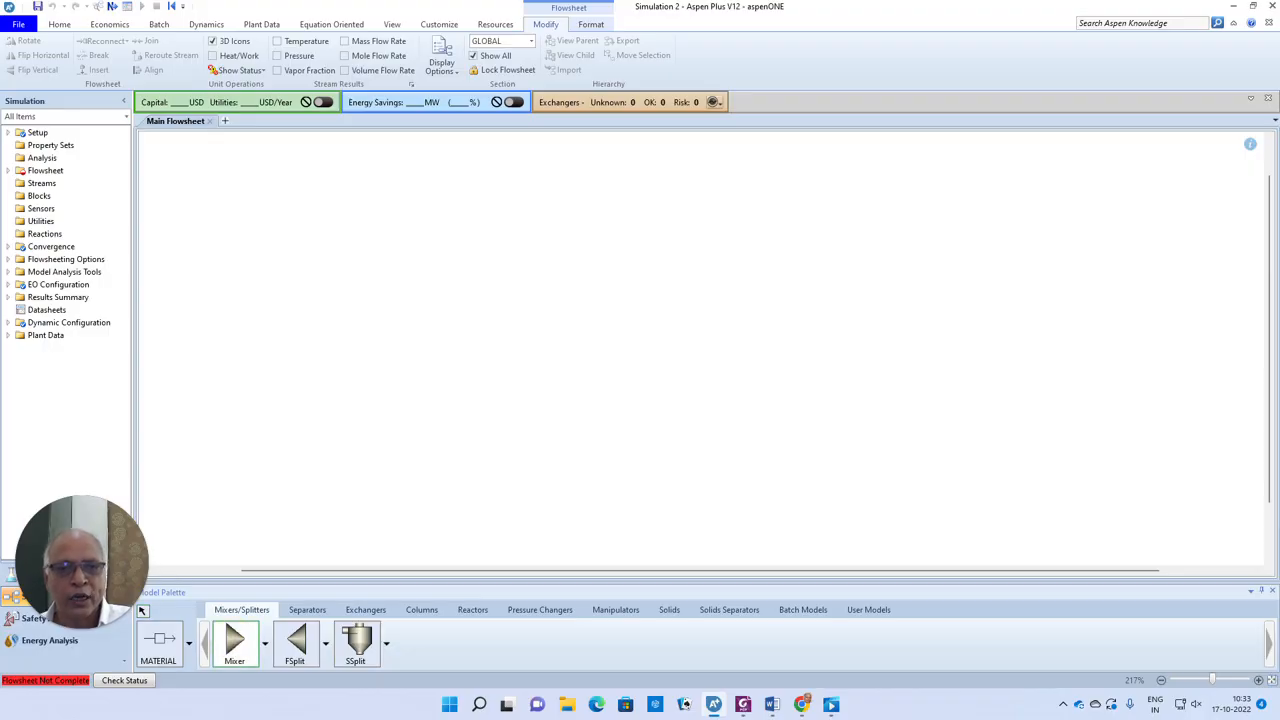
click(376, 320)
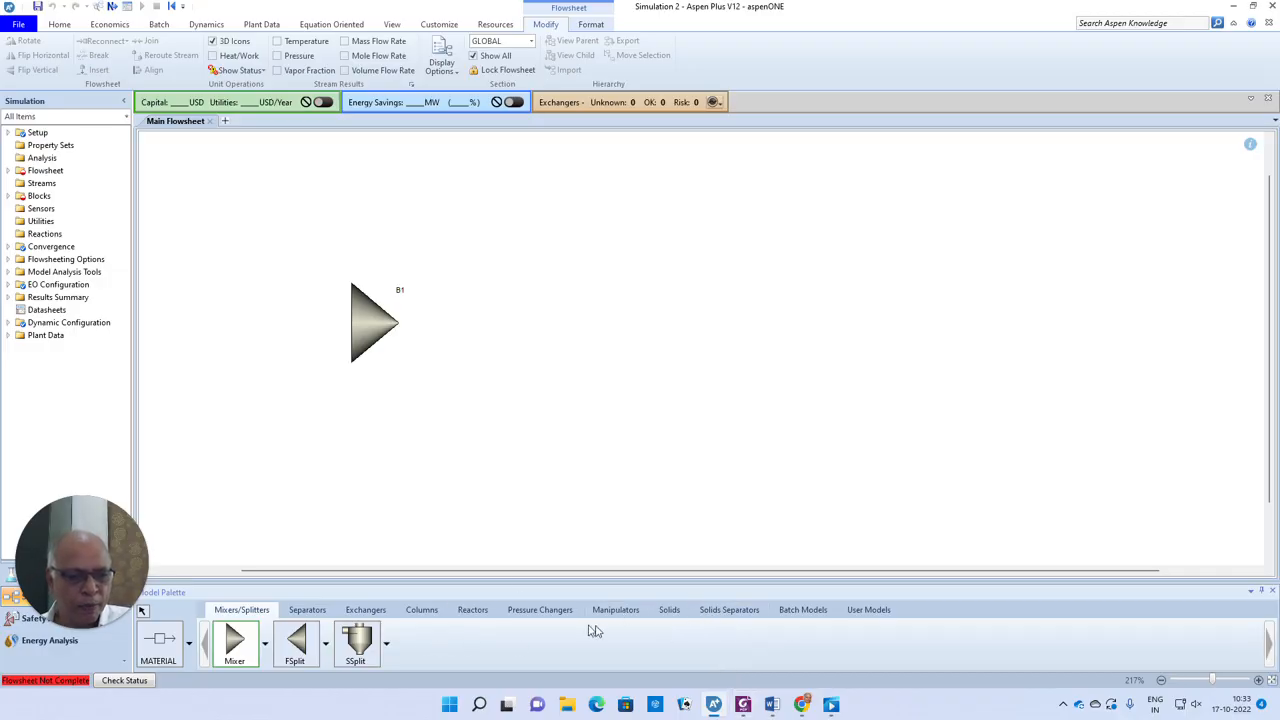
click(555, 610)
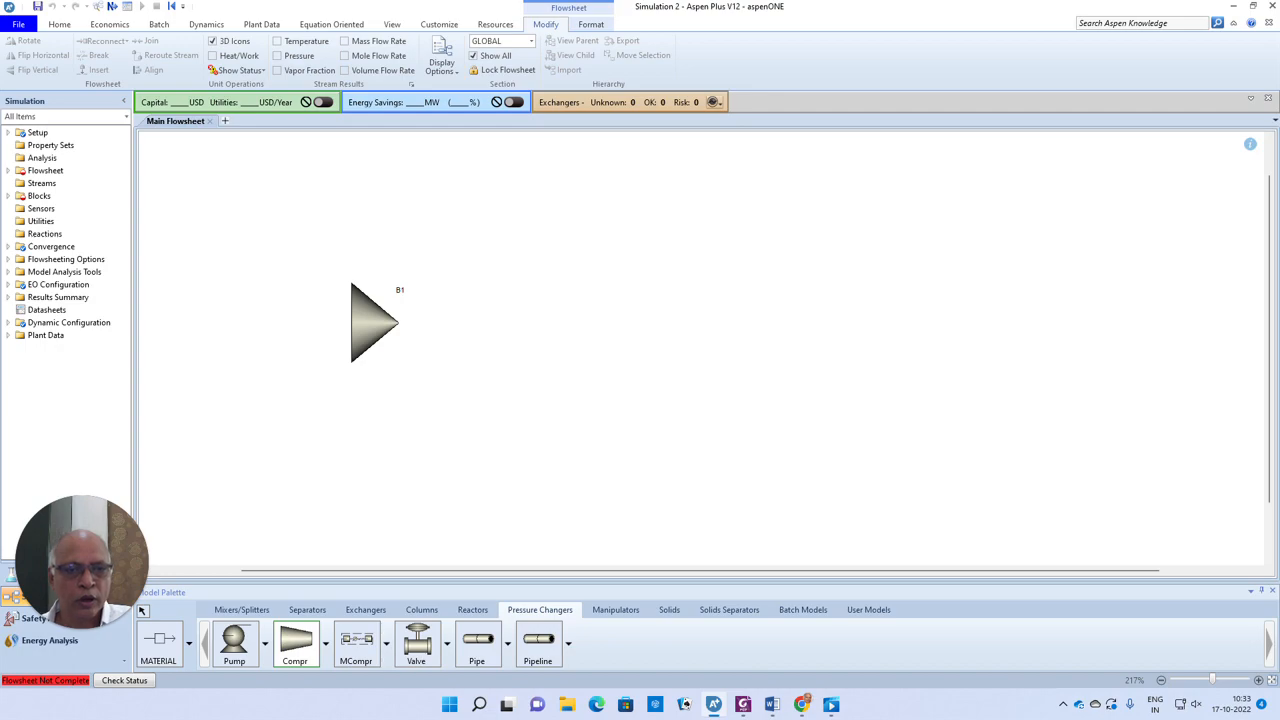
click(502, 322)
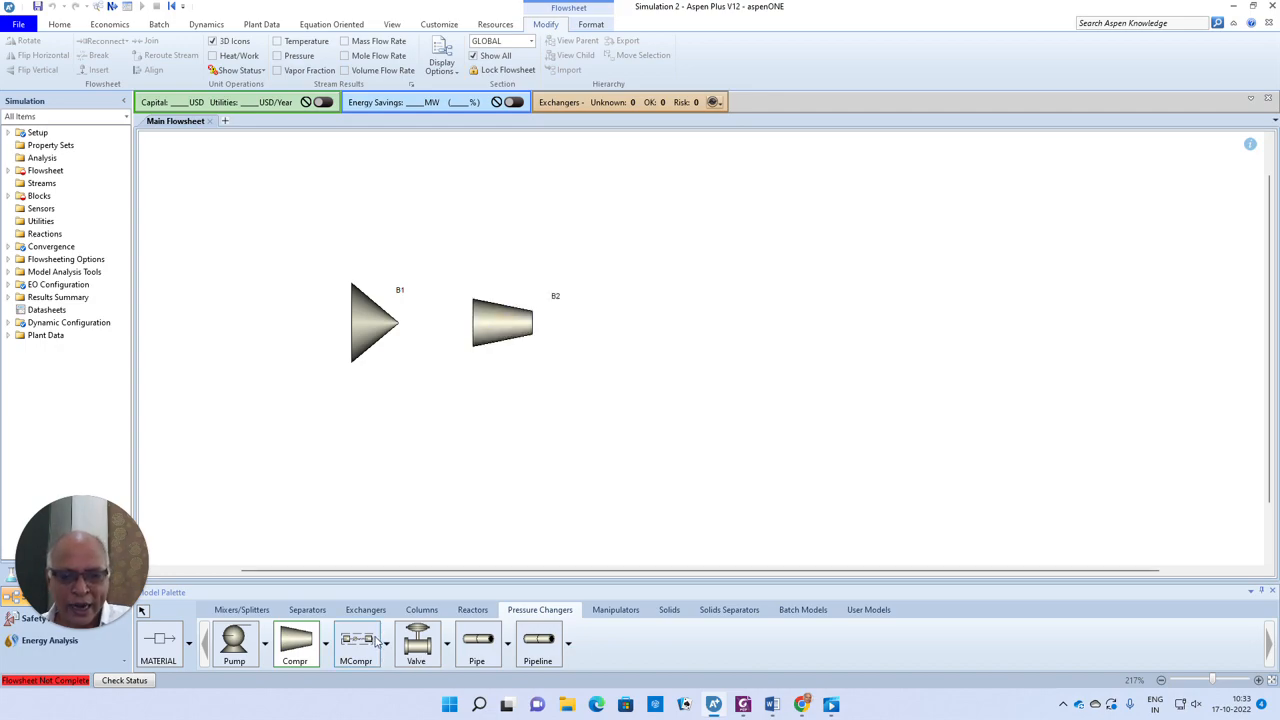
Place an RStoic reactor to the right of the compressor and a second Compr block after the reactor.
click(470, 610)
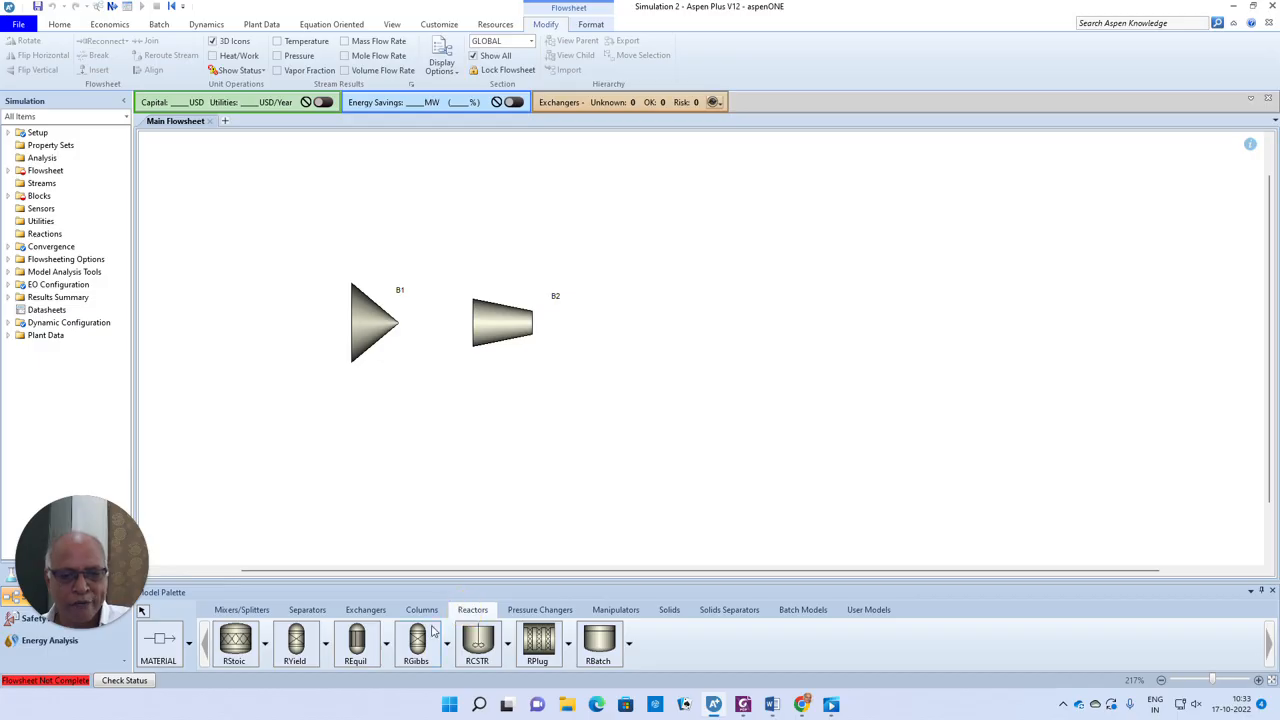
click(234, 640)
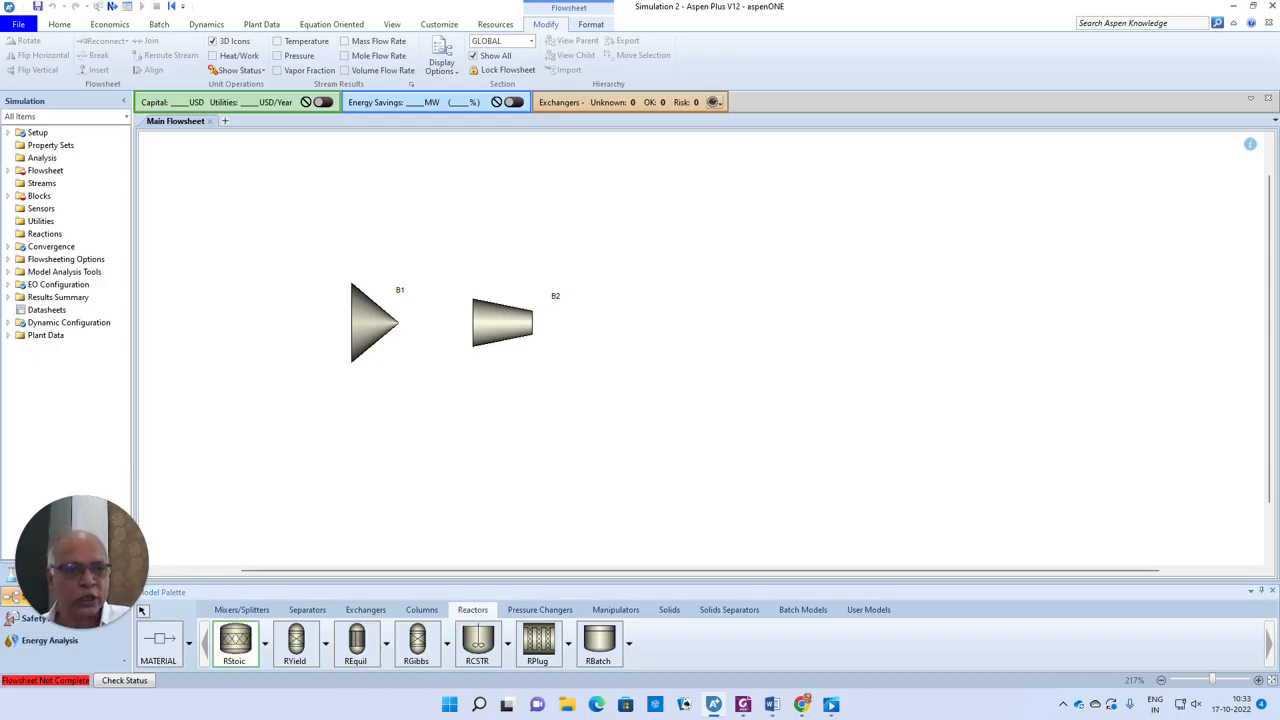
click(653, 322)
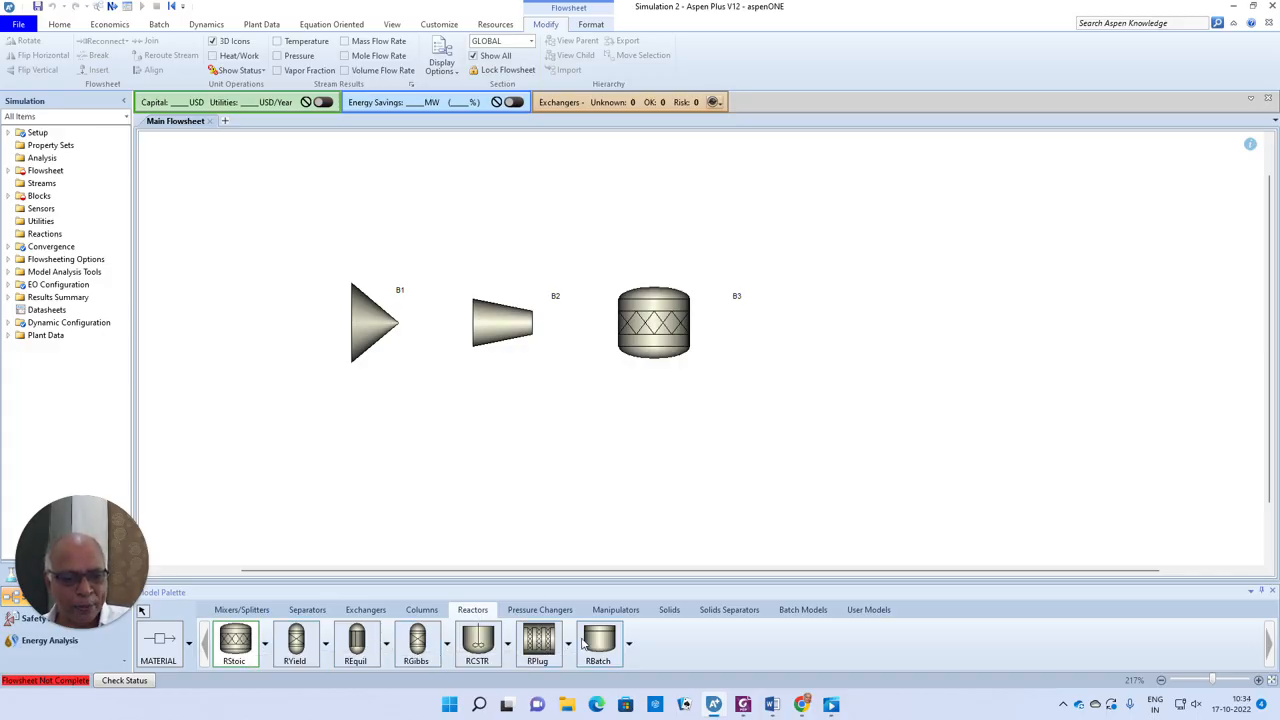
click(533, 610)
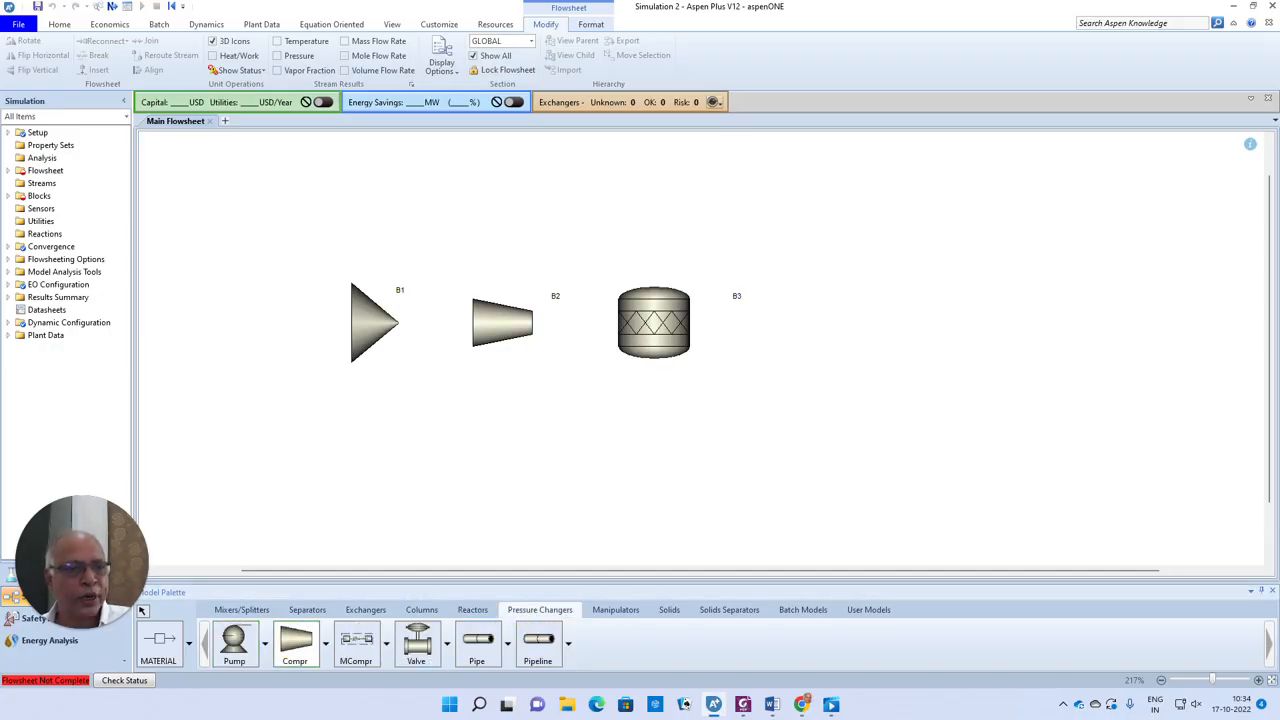
click(820, 322)
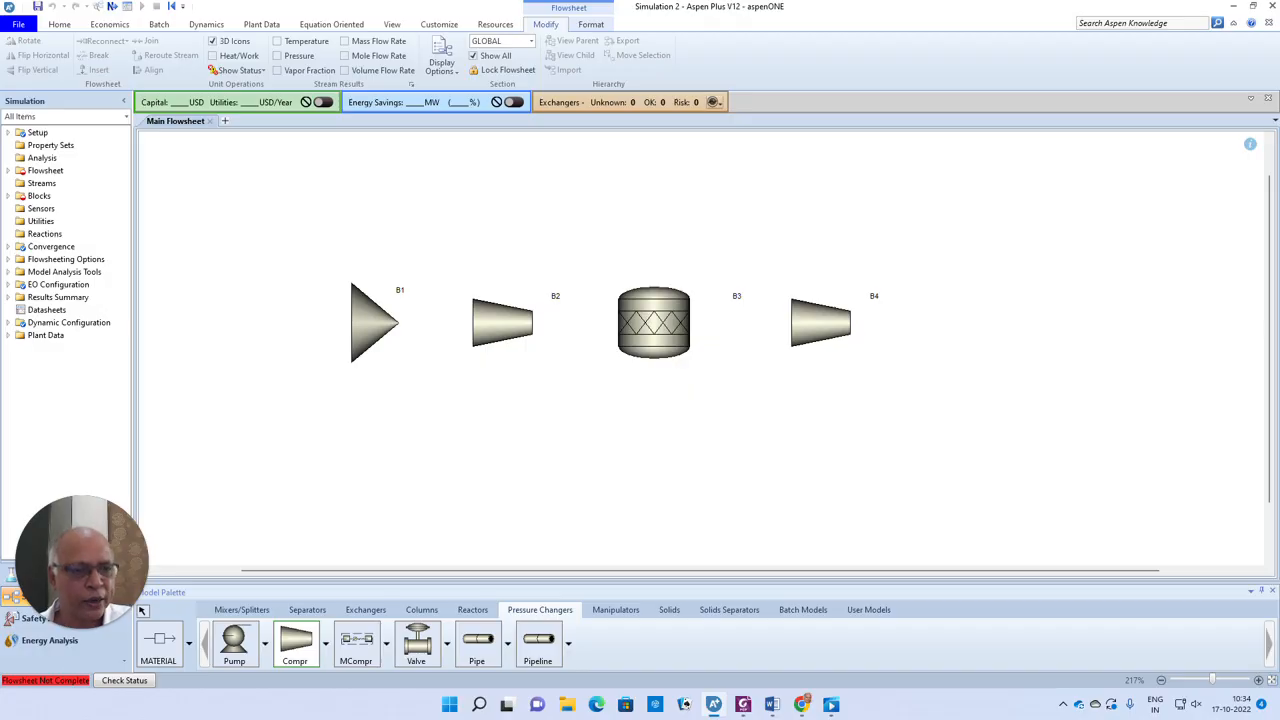
right_click(742, 425)
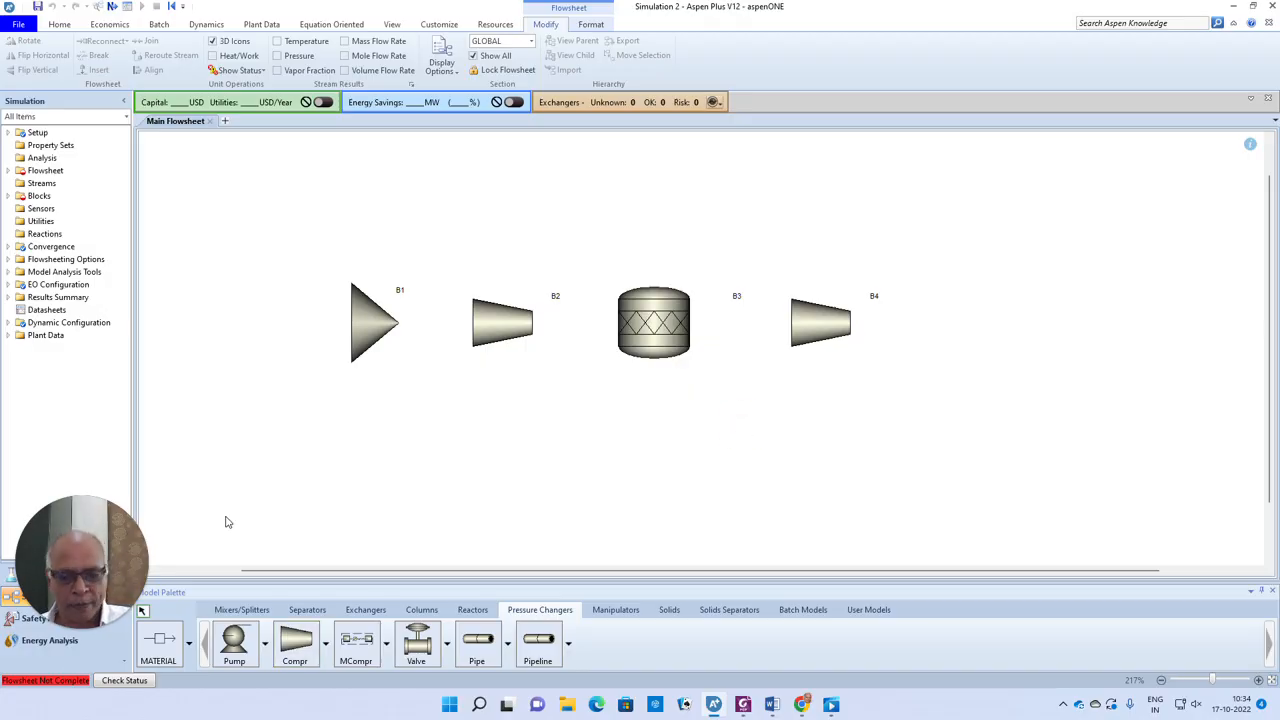
Draw two material feed streams into the inlet of Mixer block B1, one above the other.
click(155, 645)
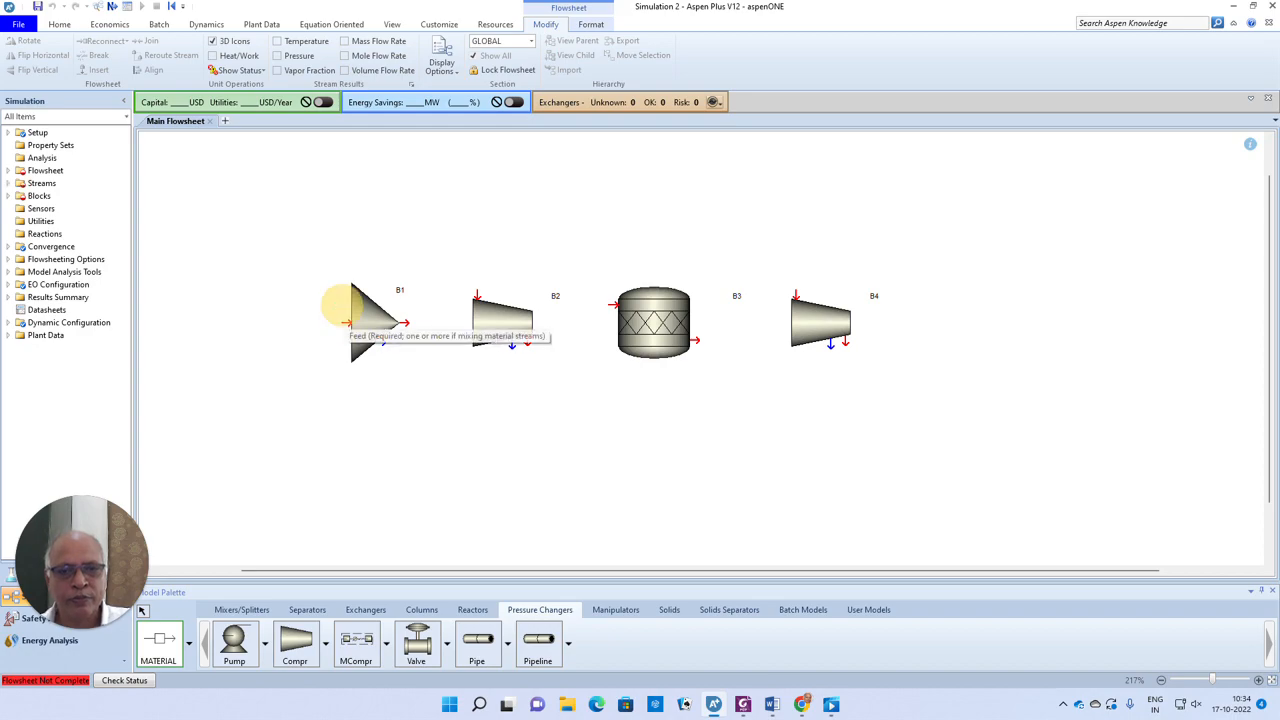
click(343, 295)
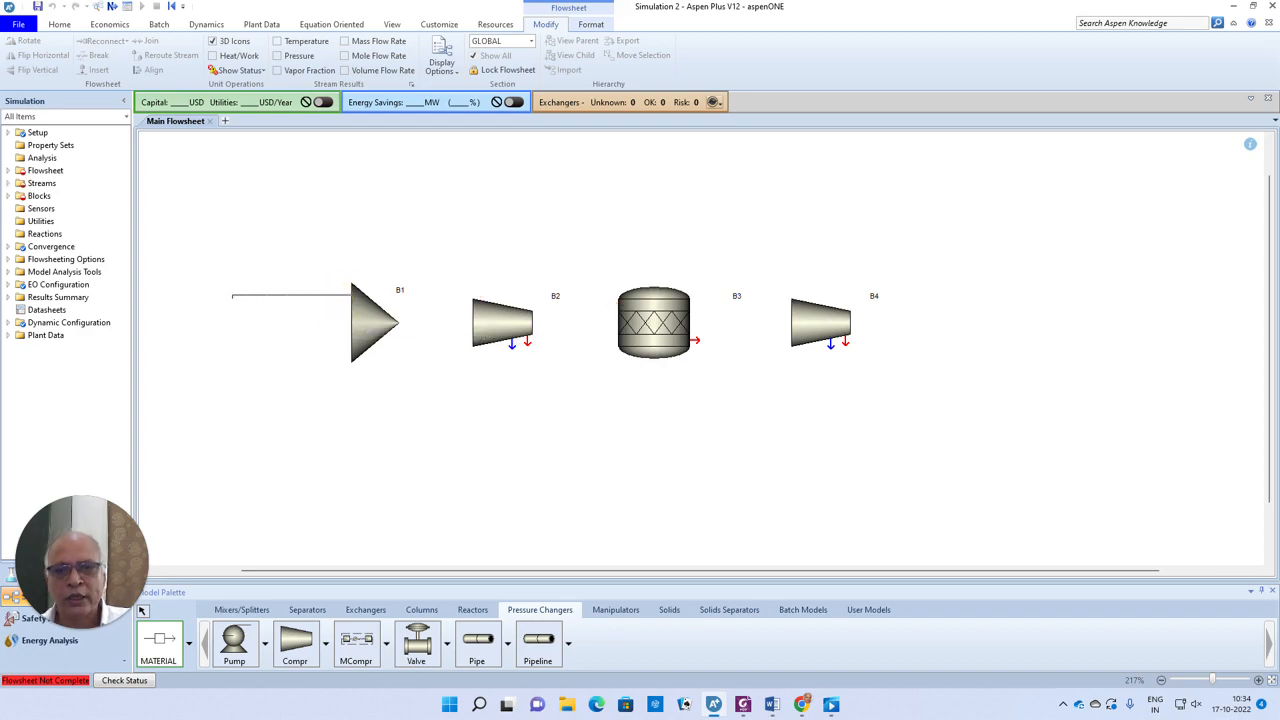
click(232, 296)
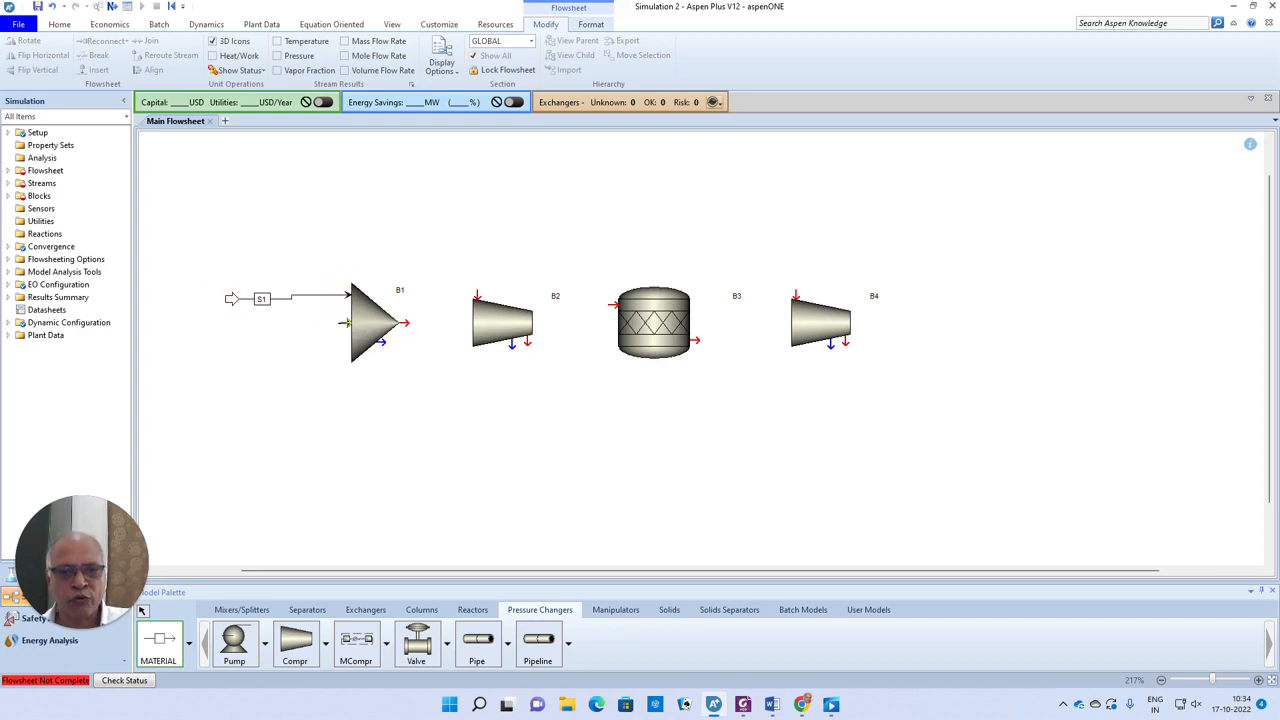
click(343, 338)
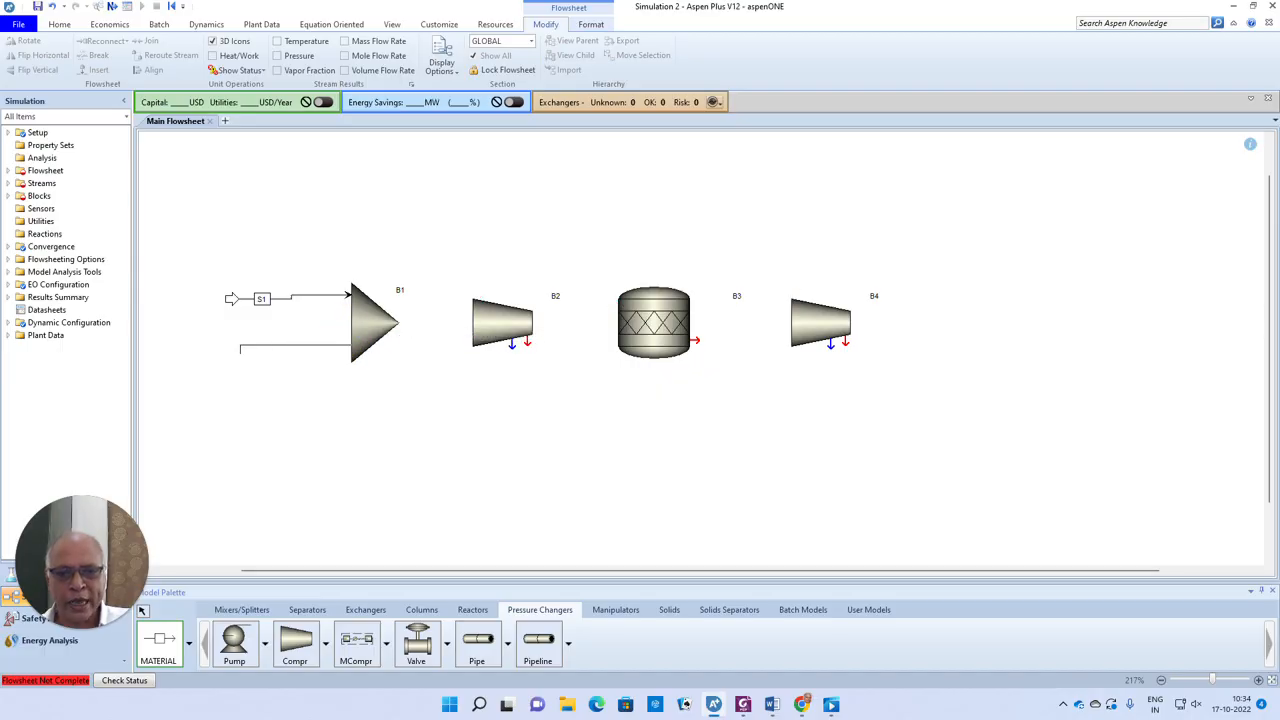
click(232, 346)
Connect the mixer outlet to compressor B2 and the compressor outlet to the feed of reactor B3 with material streams.
click(408, 322)
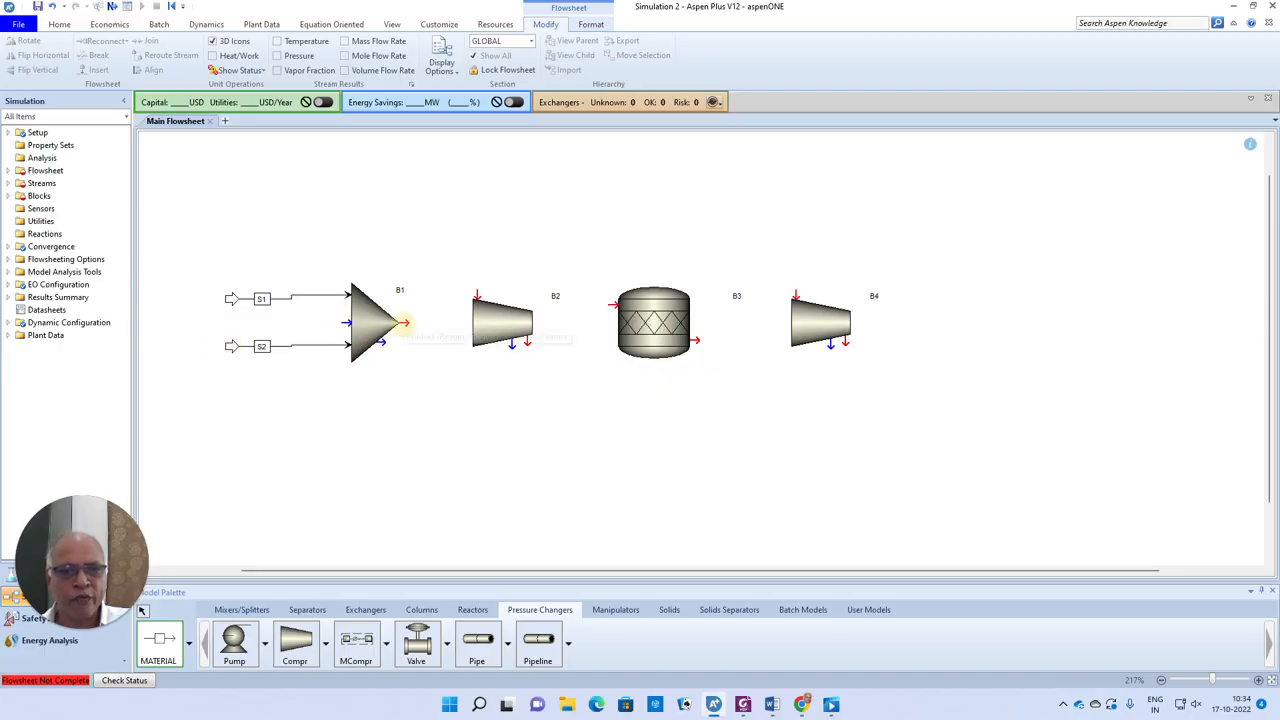
click(477, 293)
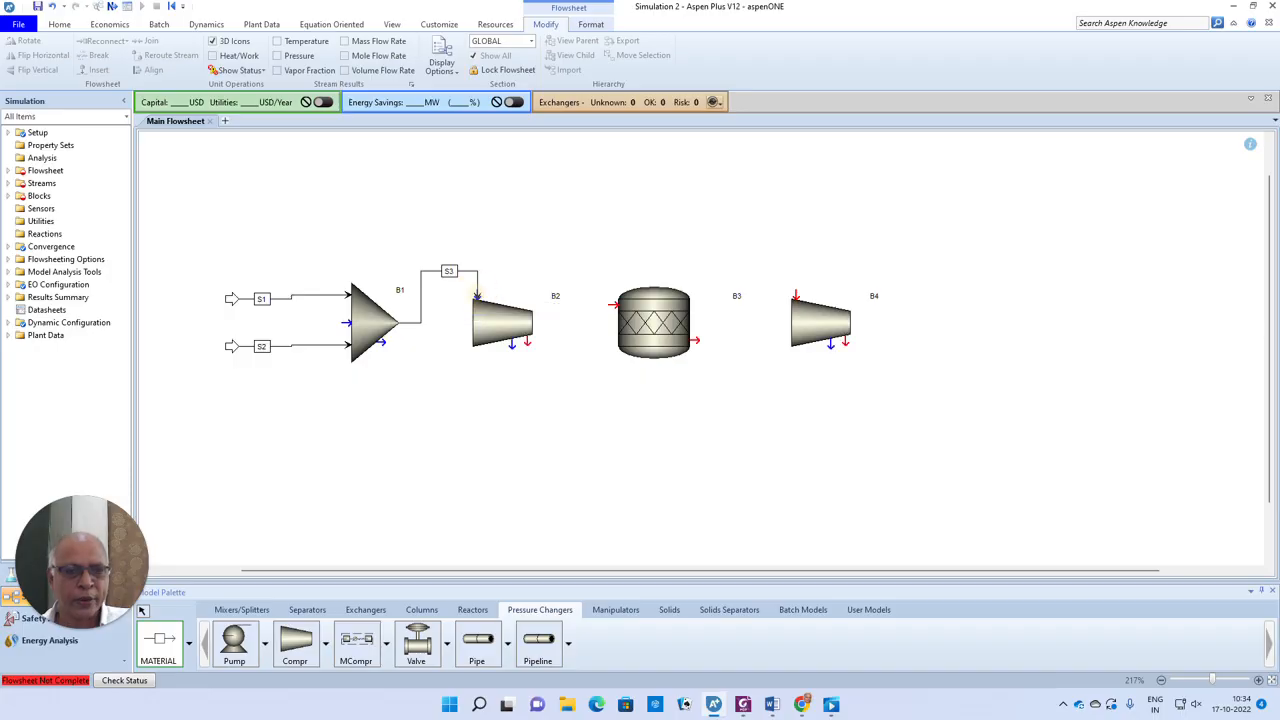
click(531, 344)
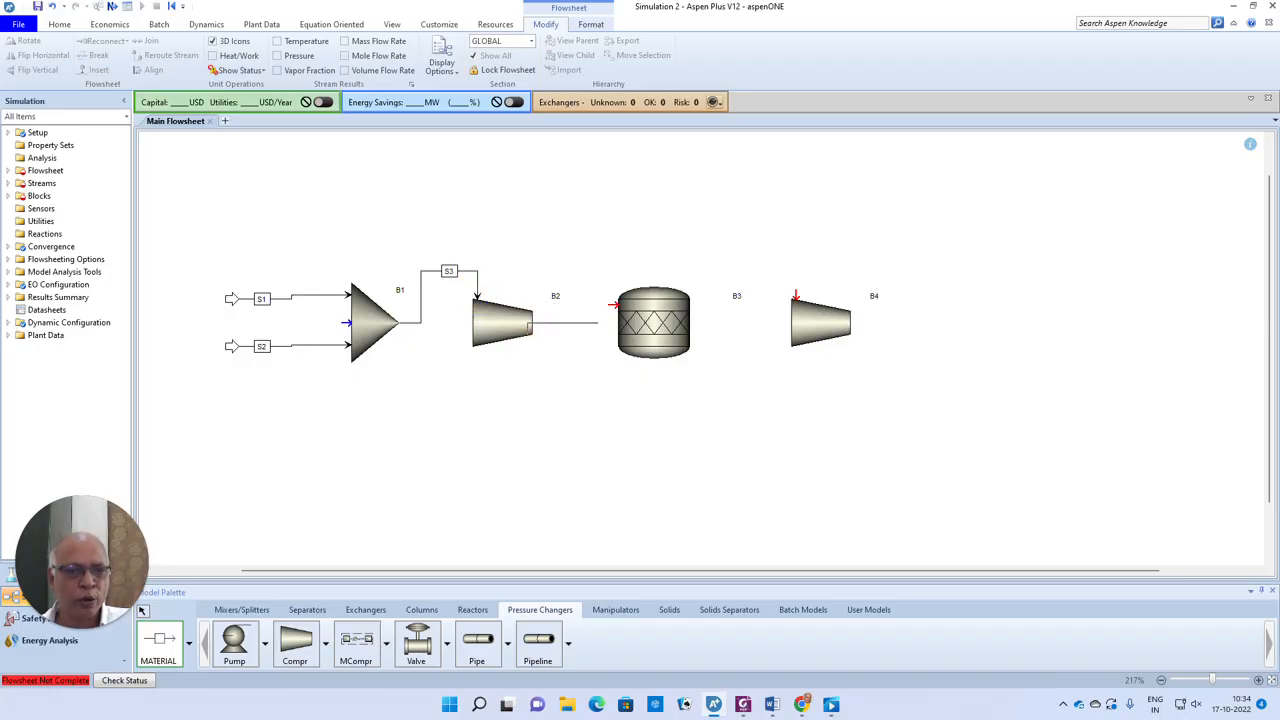
click(612, 304)
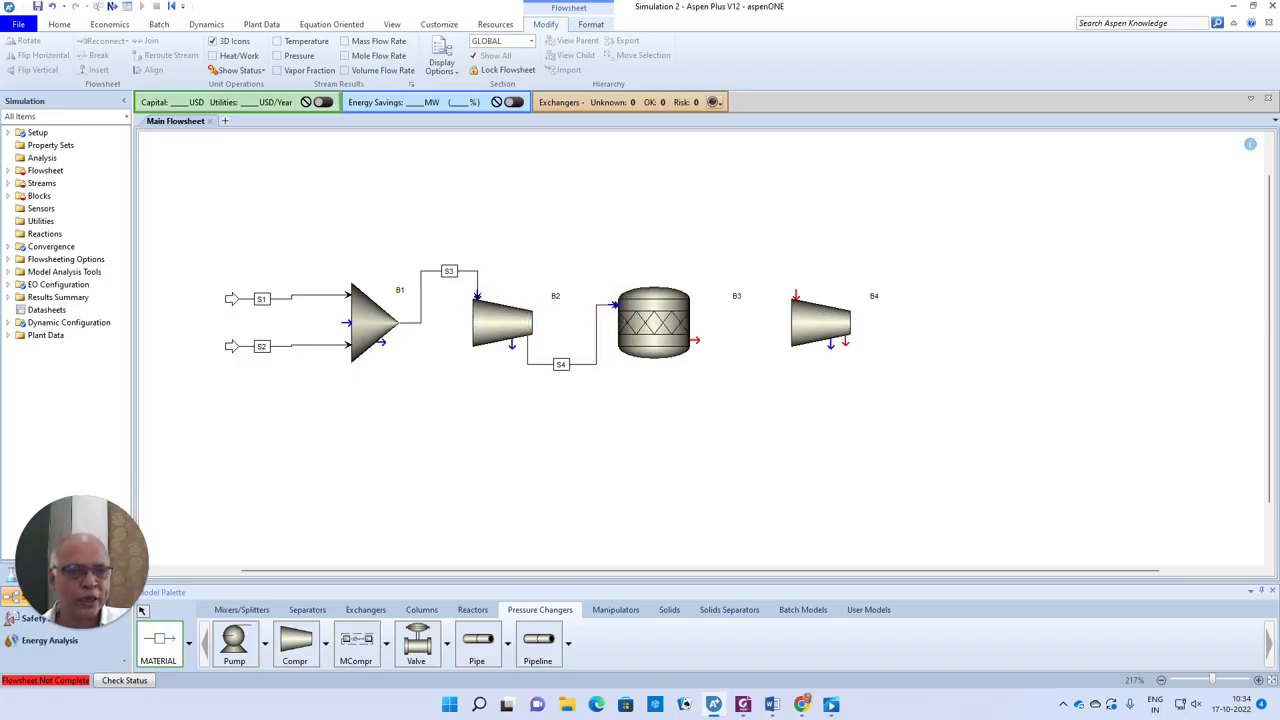
Connect the outlet of reactor B3 to the inlet of block B4 and draw a product stream leaving B4.
click(696, 340)
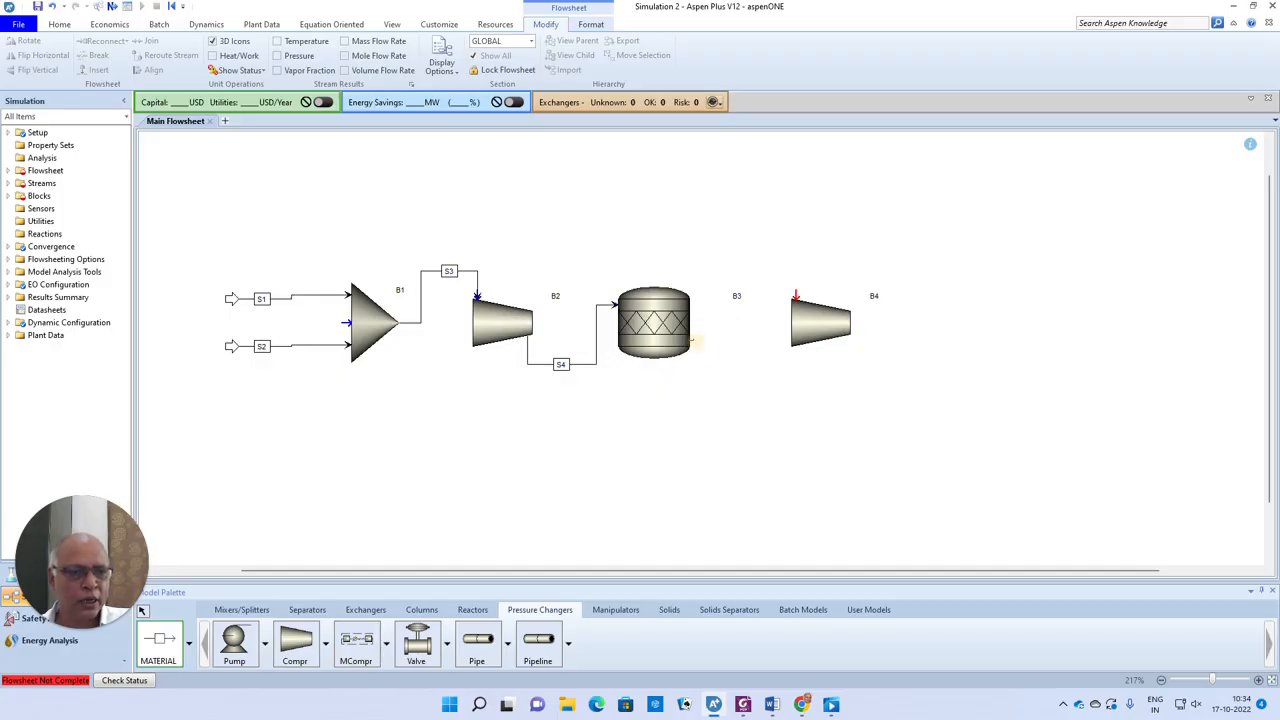
click(795, 295)
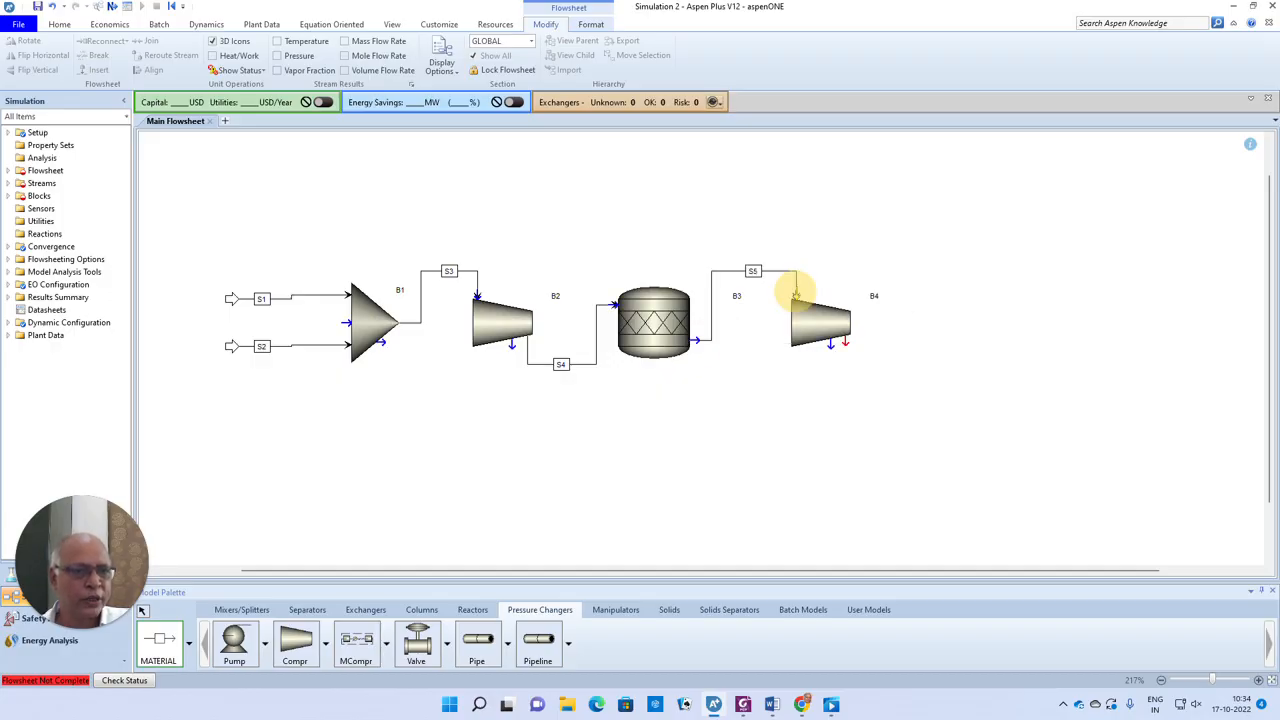
click(845, 343)
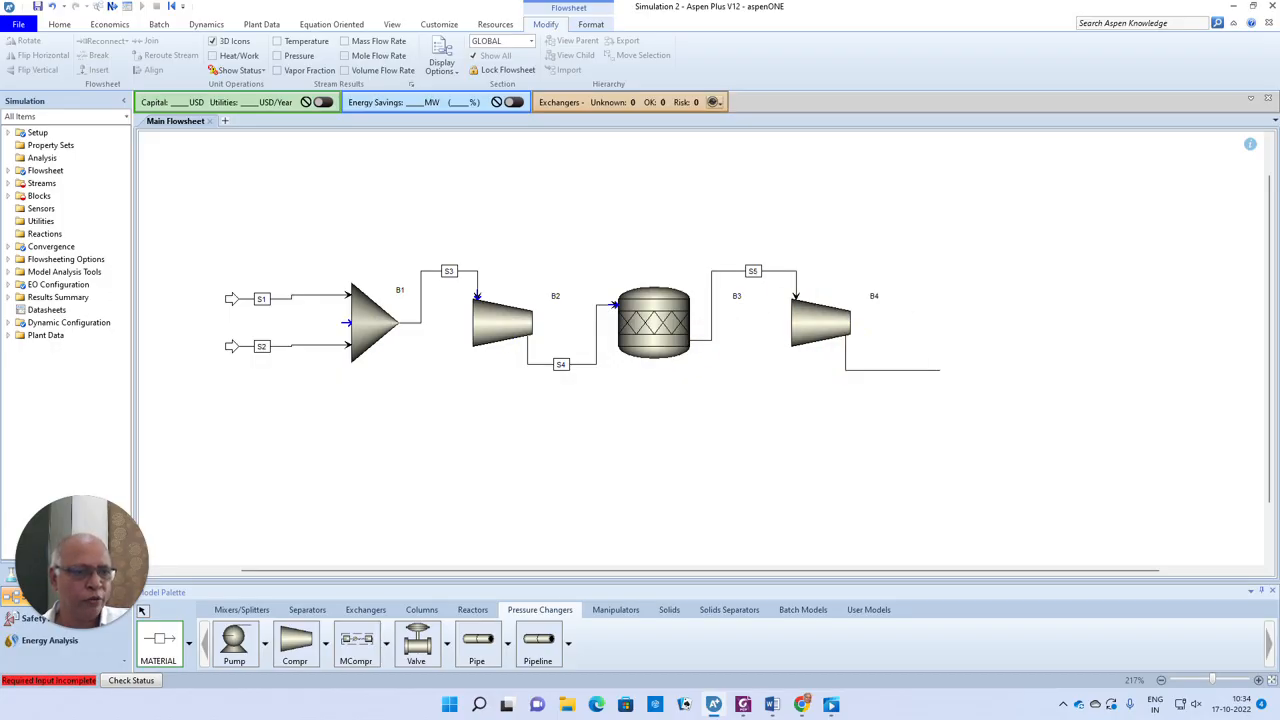
click(948, 362)
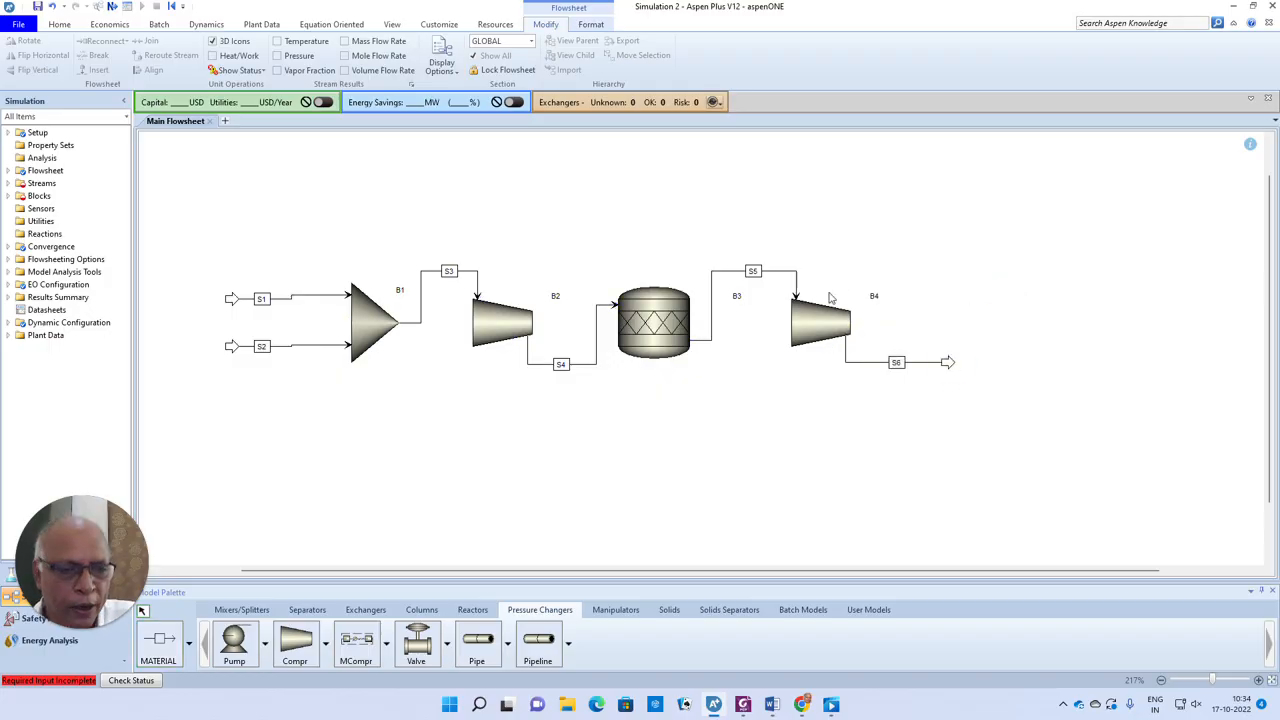
Review the problem statement in Word and the input form of feed stream S1 in Aspen Plus.
click(772, 705)
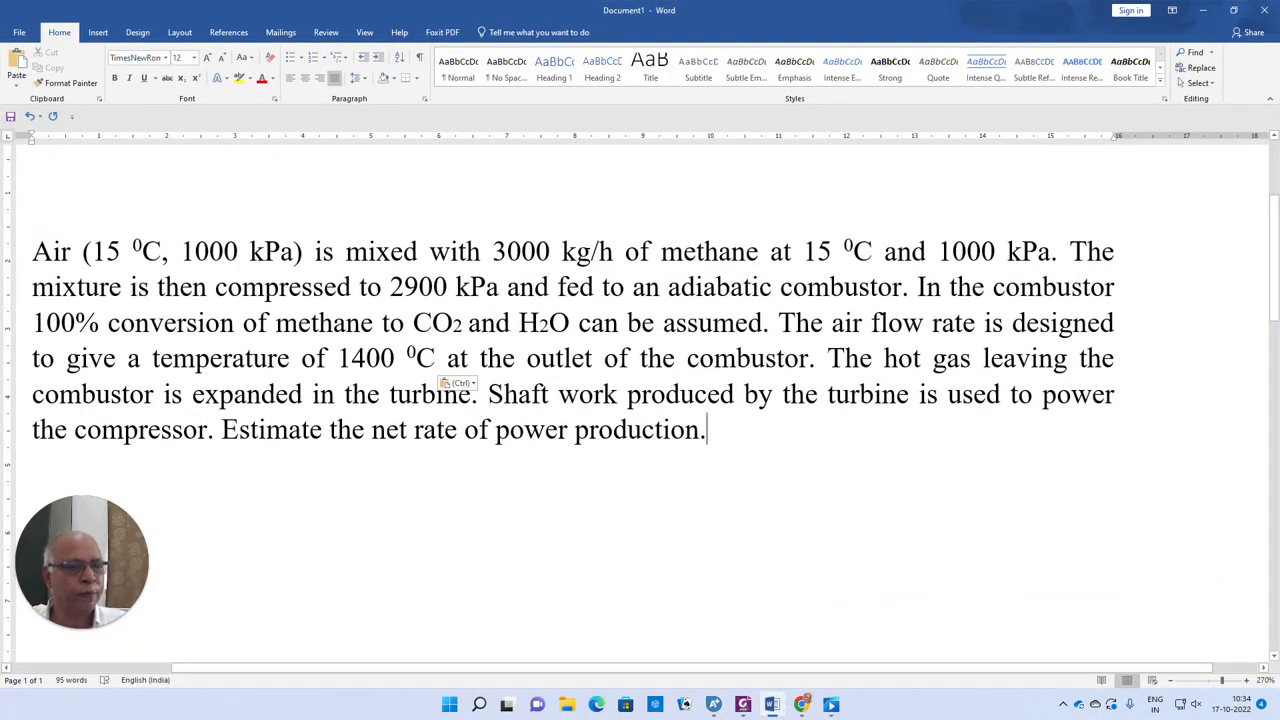
click(713, 705)
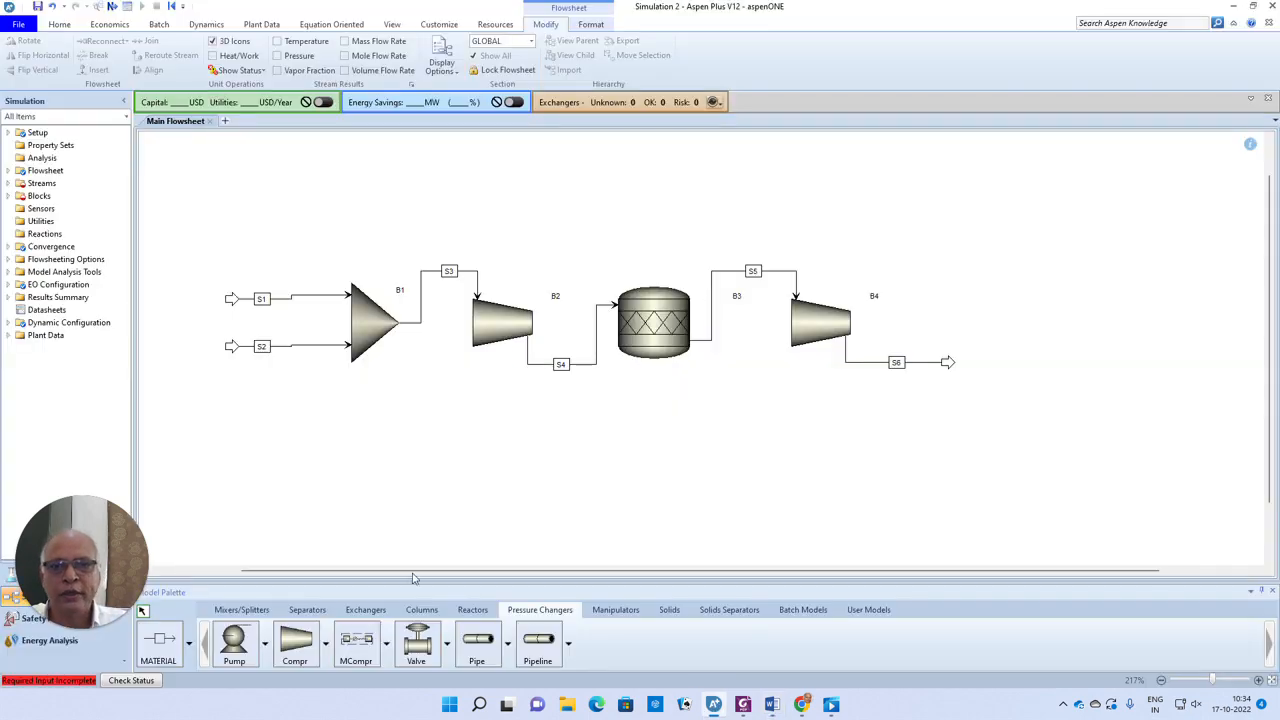
click(113, 8)
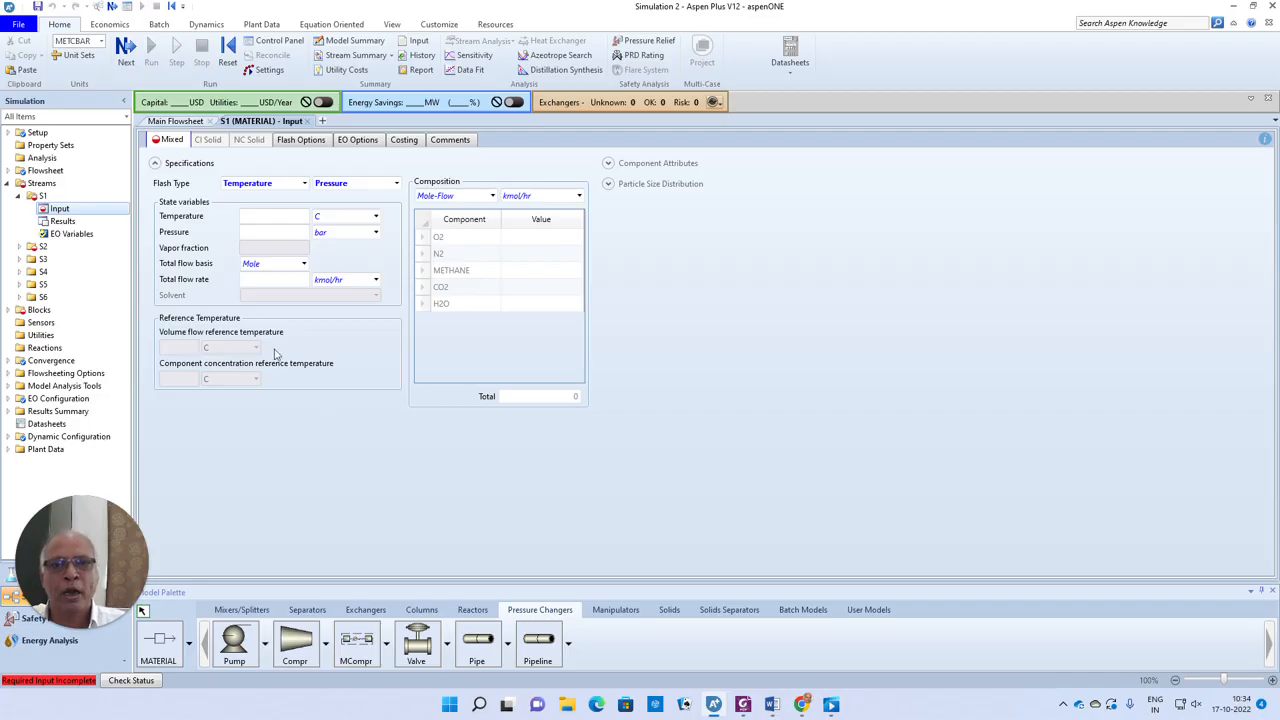
click(290, 219)
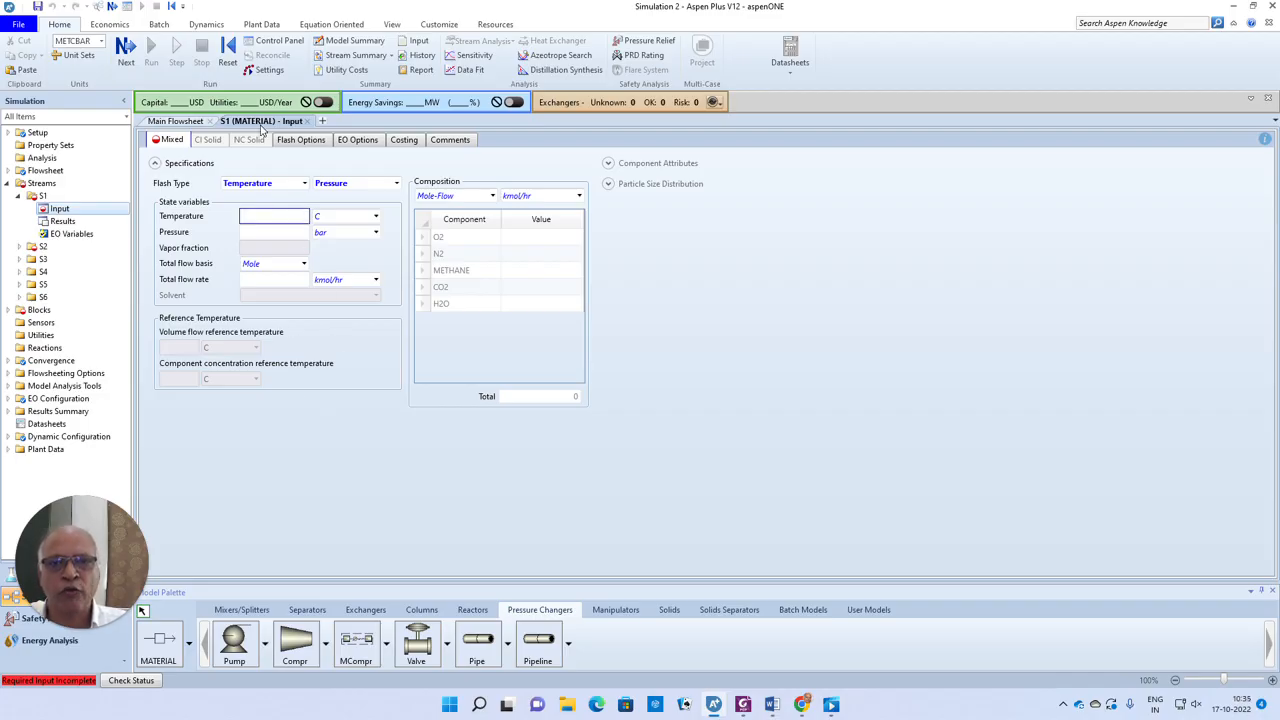
click(178, 121)
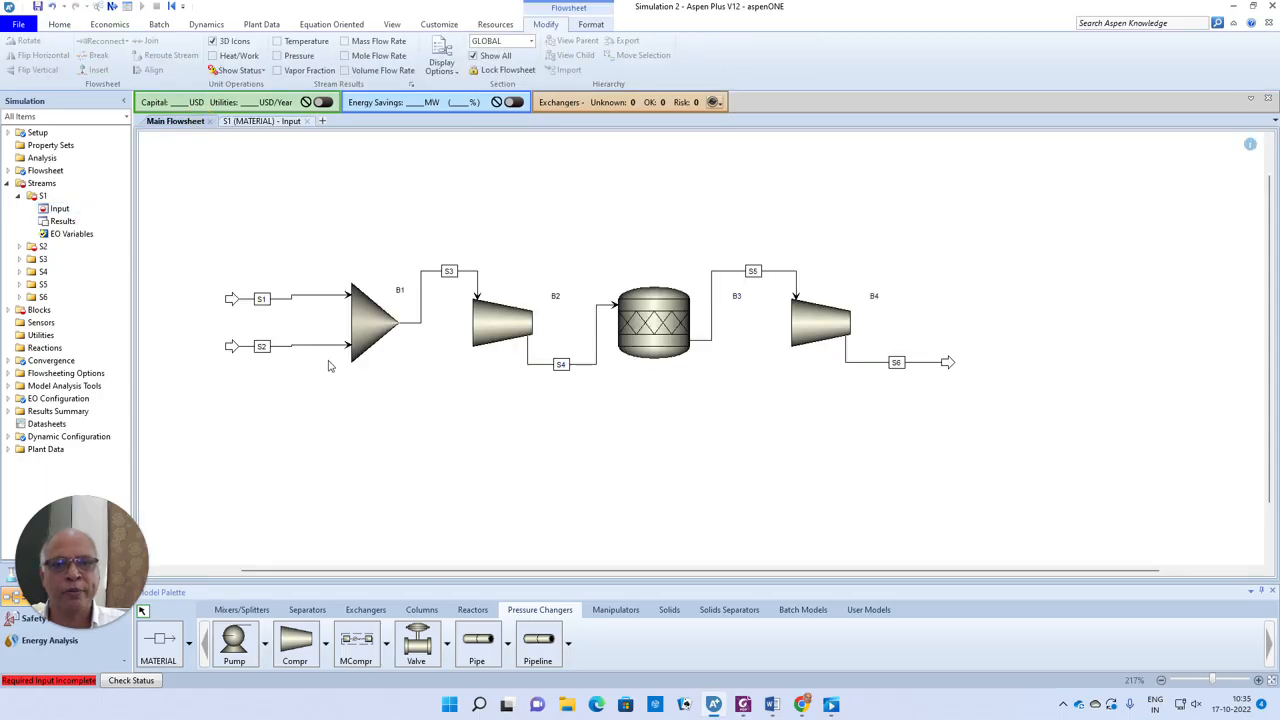
Rename the upper mixer feed stream S1 as FUEL.
right_click(292, 297)
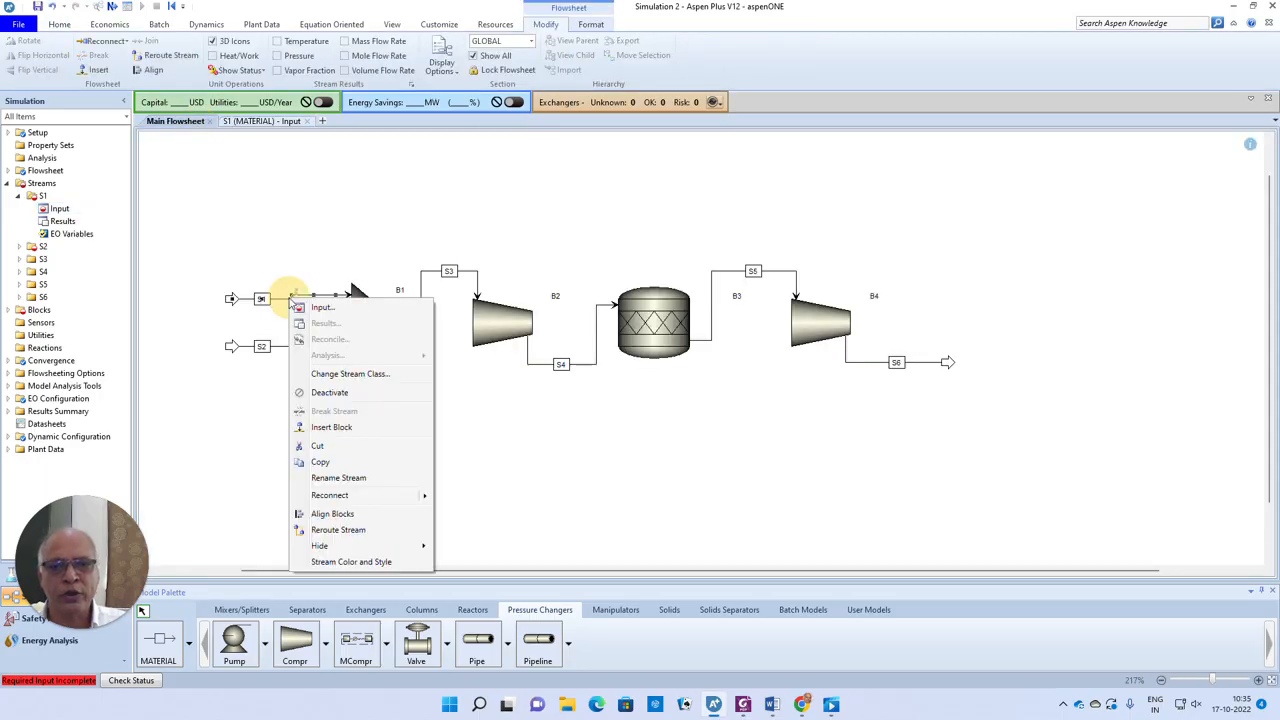
click(350, 479)
text(METHAN)
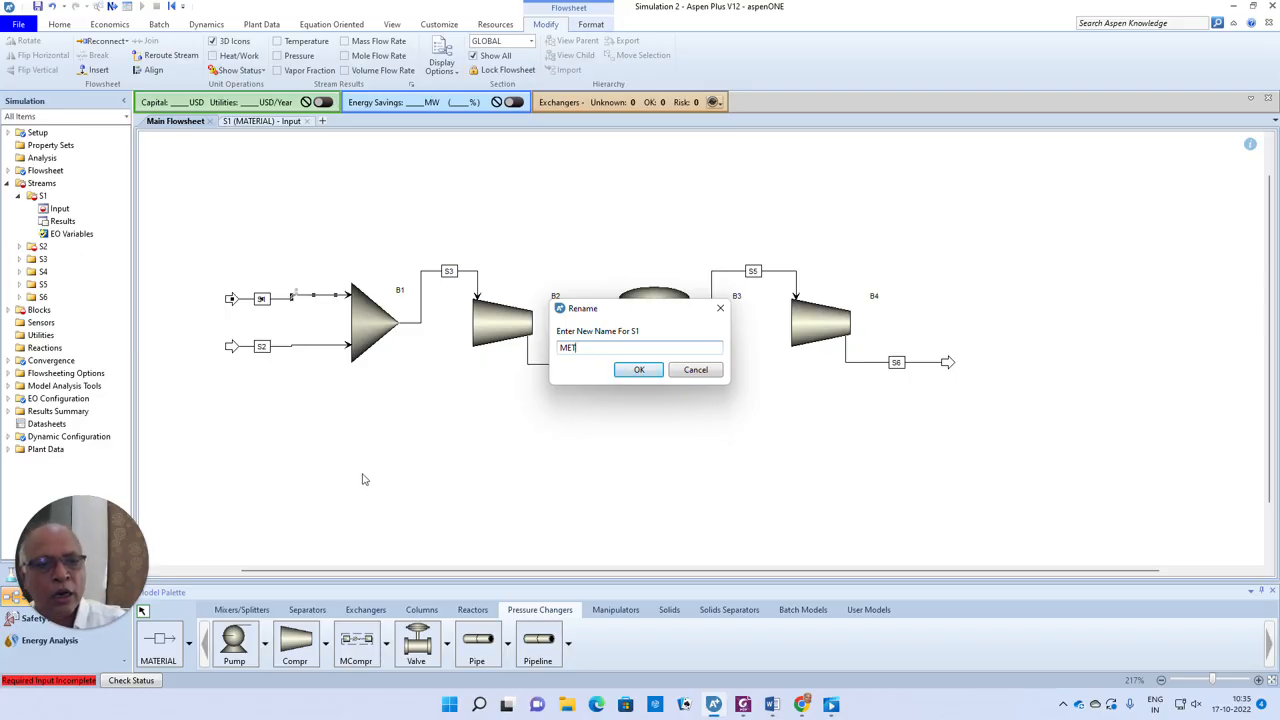
key(BackSpace)
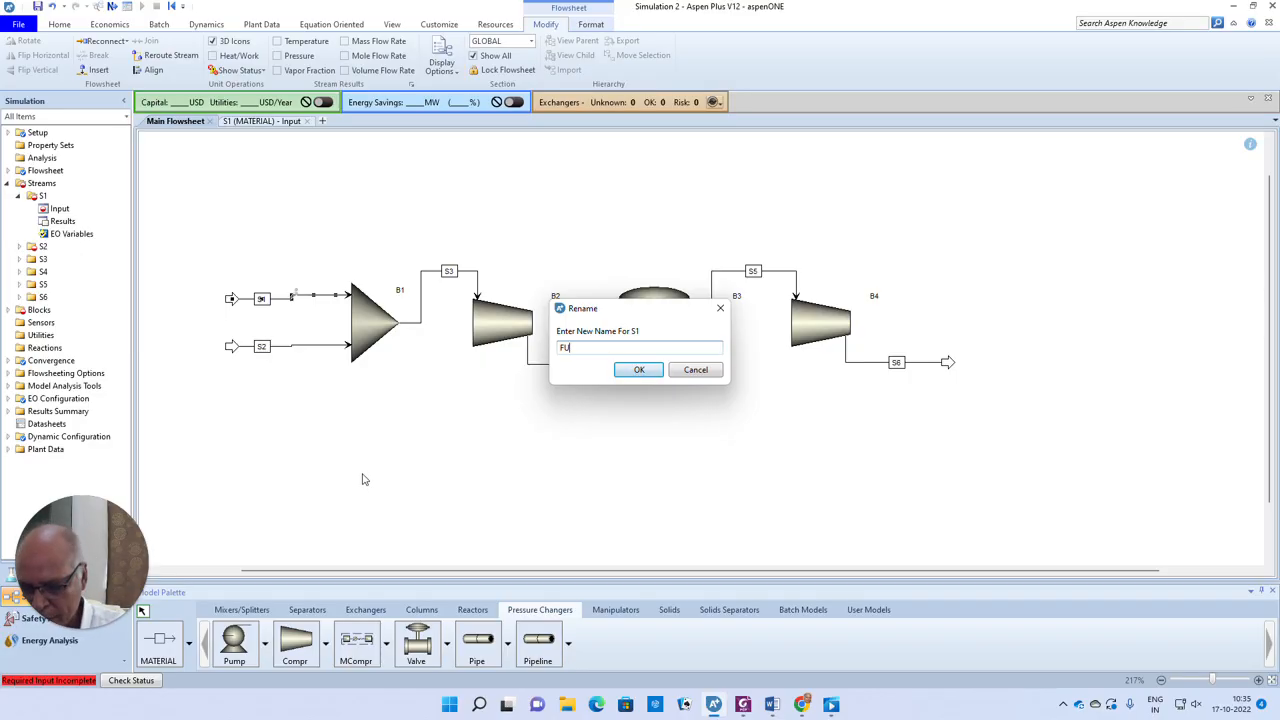
click(626, 370)
Rename the lower mixer feed stream S2 as AIR.
right_click(267, 350)
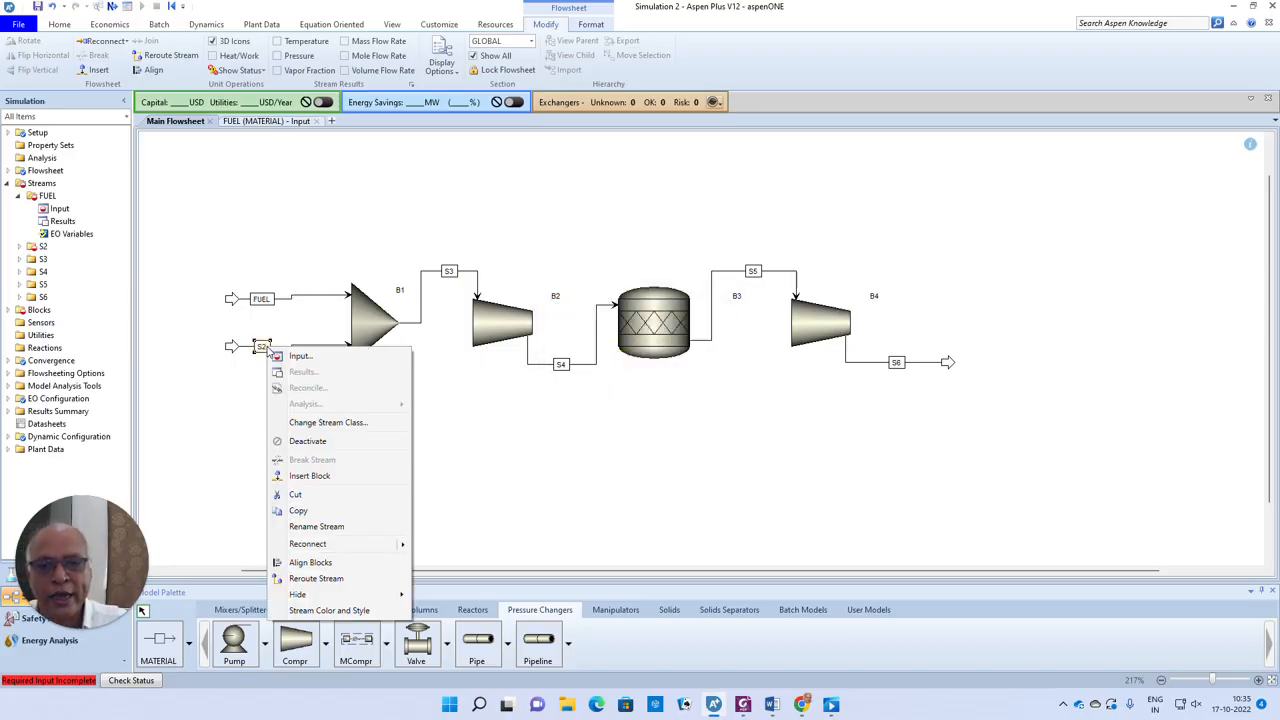
click(318, 528)
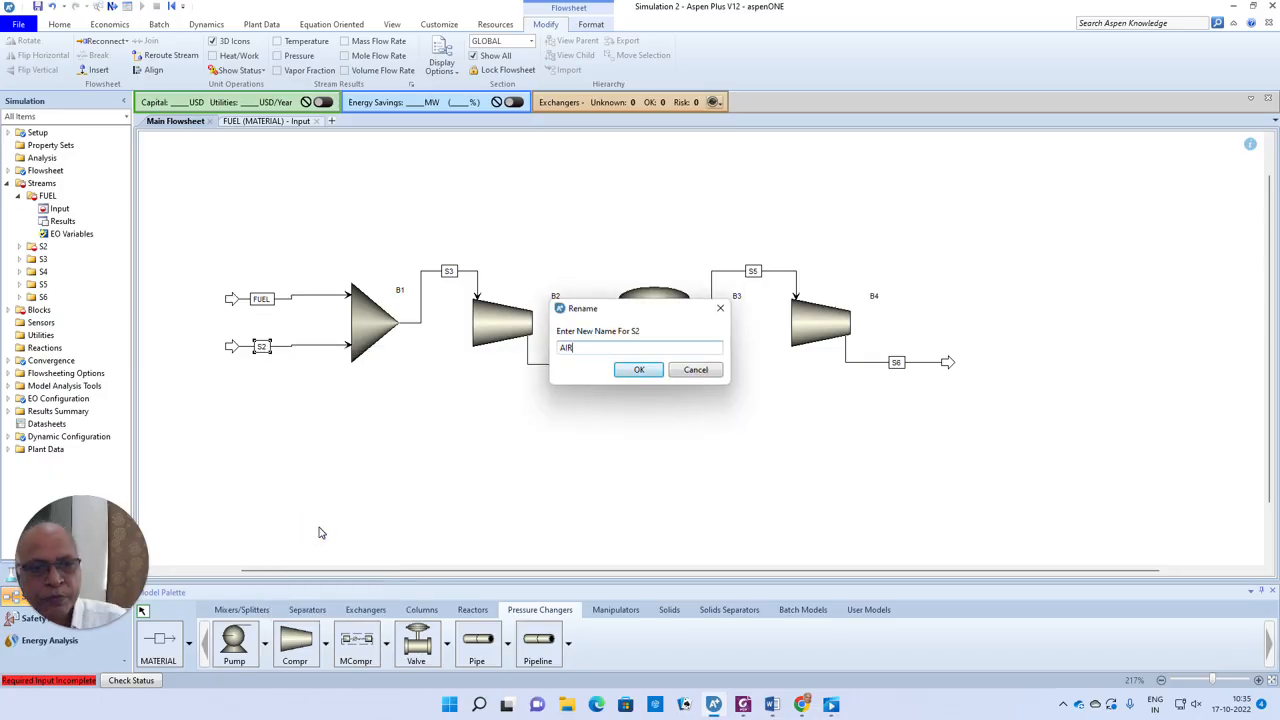
click(638, 369)
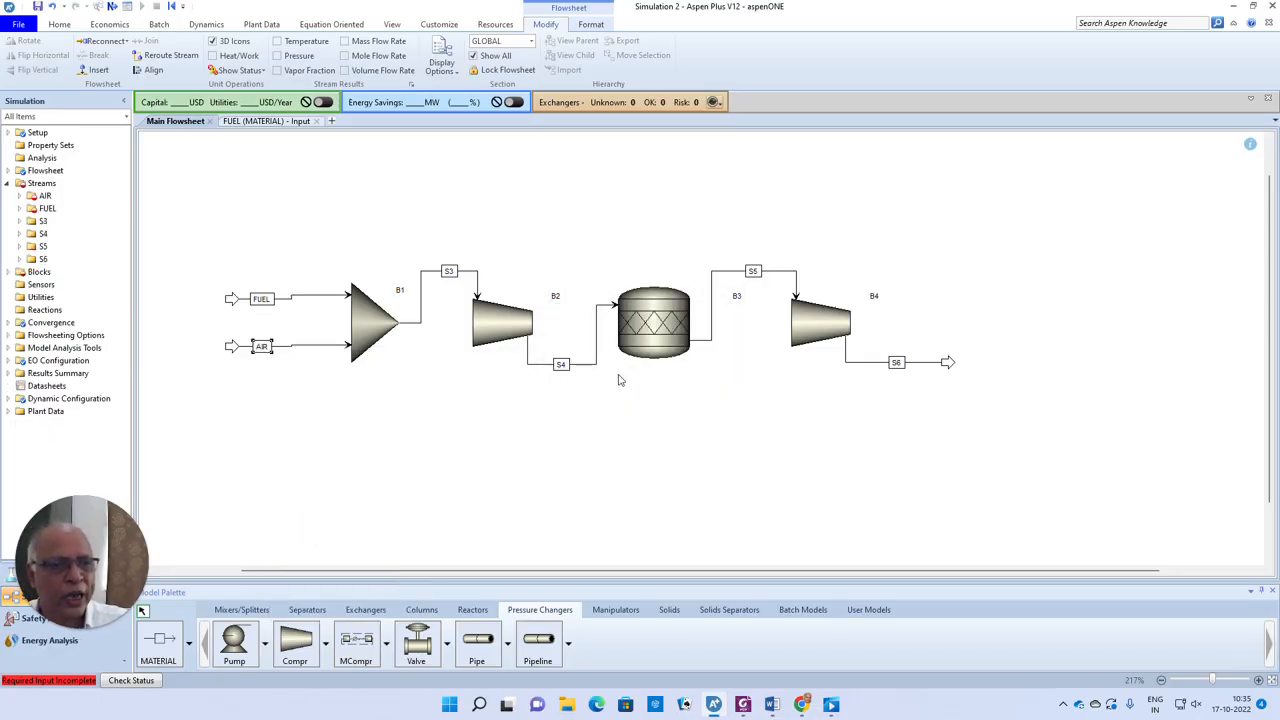
Rename the reactor outlet stream S5 as COMB-OUT.
right_click(730, 271)
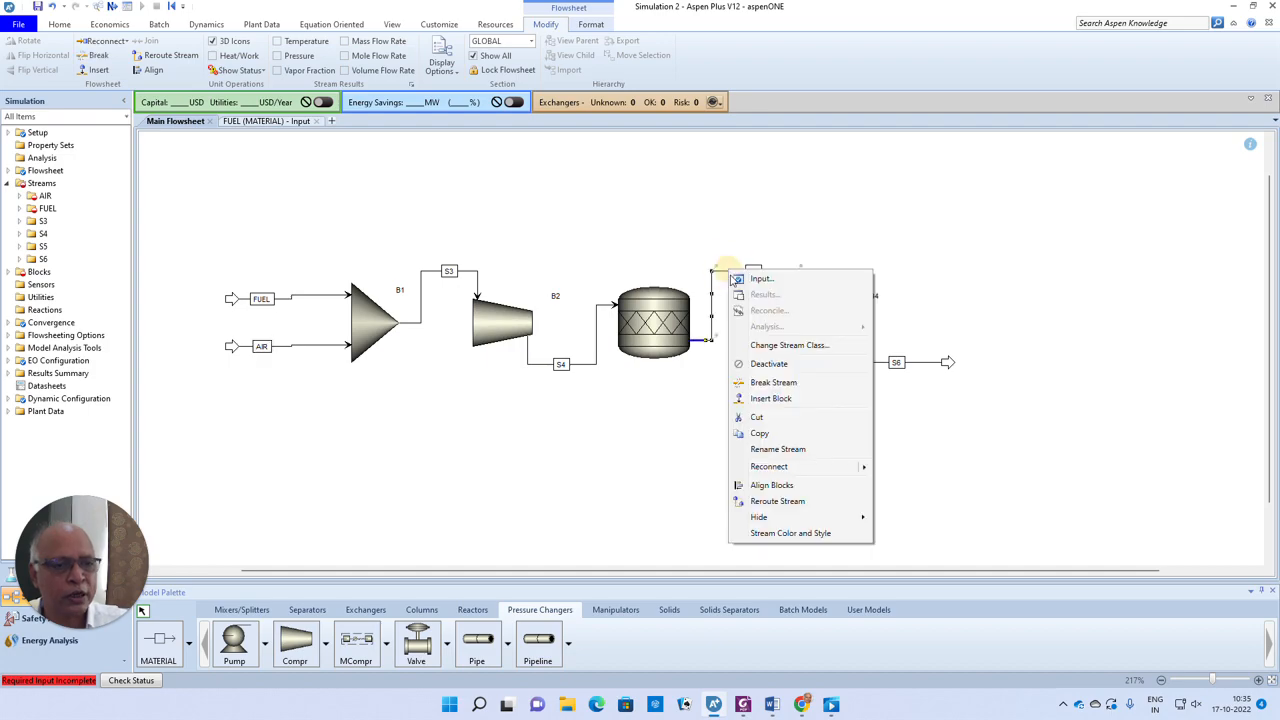
click(770, 450)
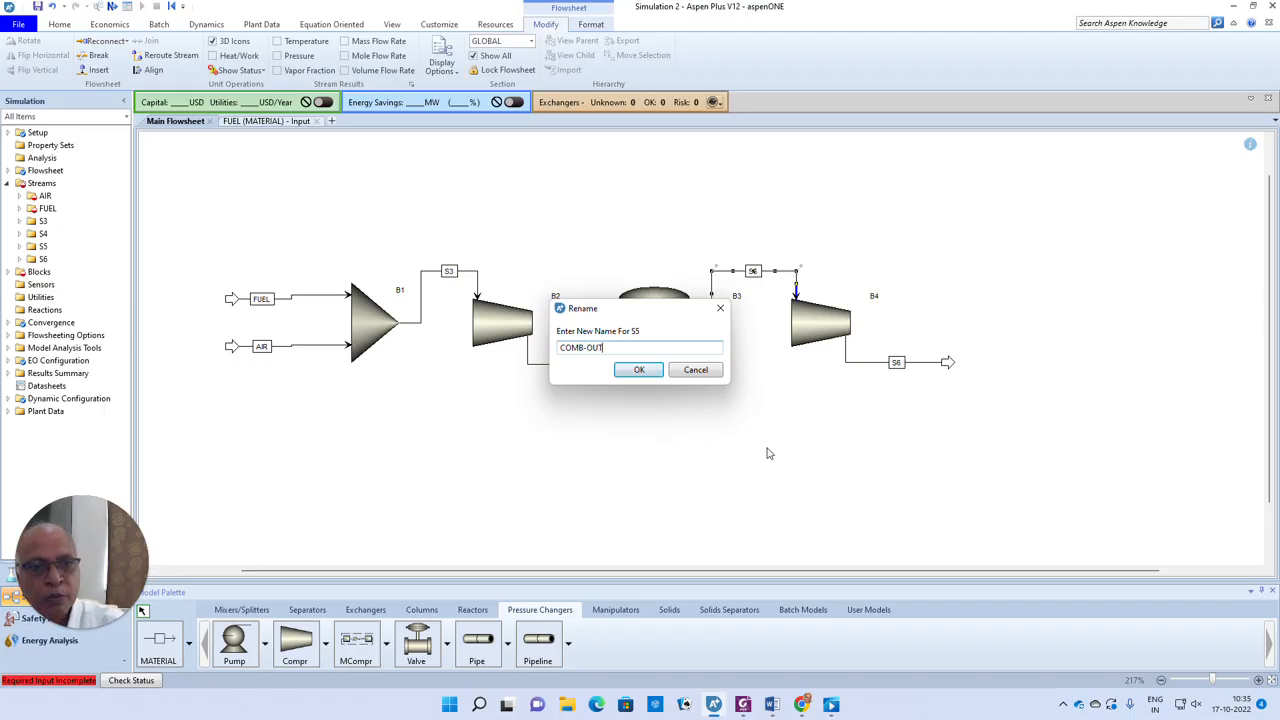
click(624, 368)
click(722, 429)
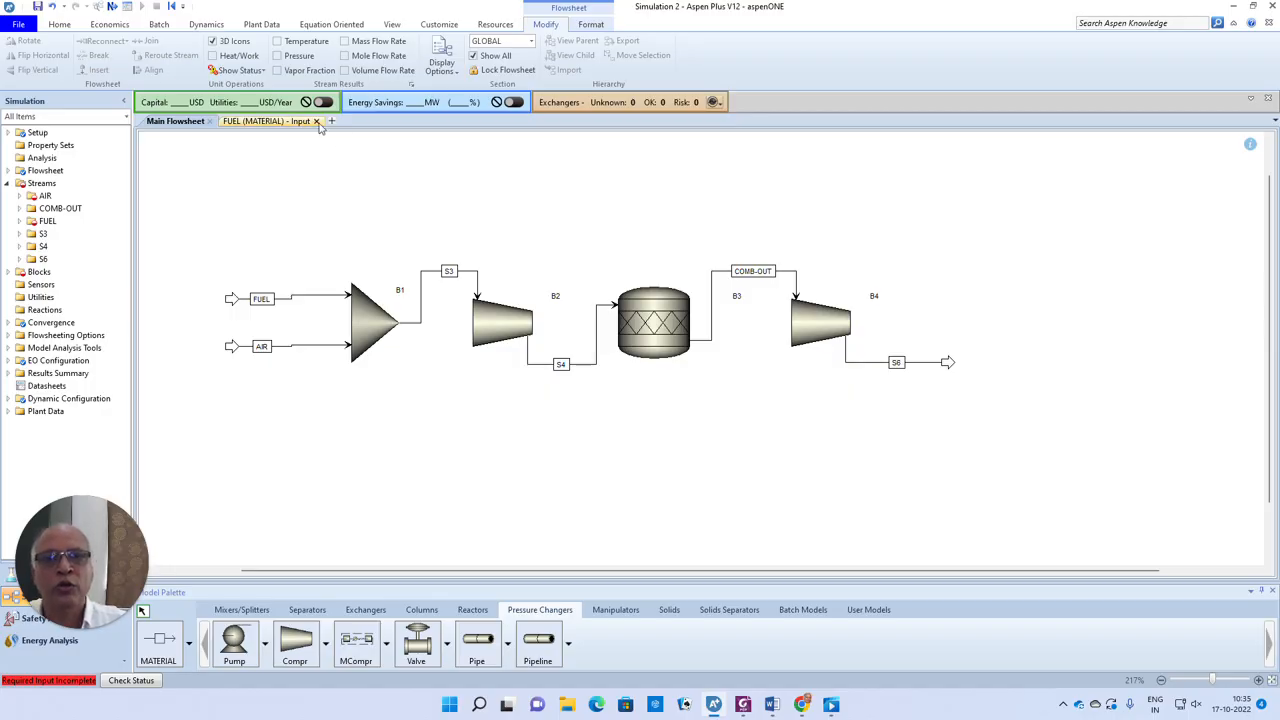
Open the input form of the AIR stream and set its temperature to 15 C and pressure to 1000 kPa.
click(111, 6)
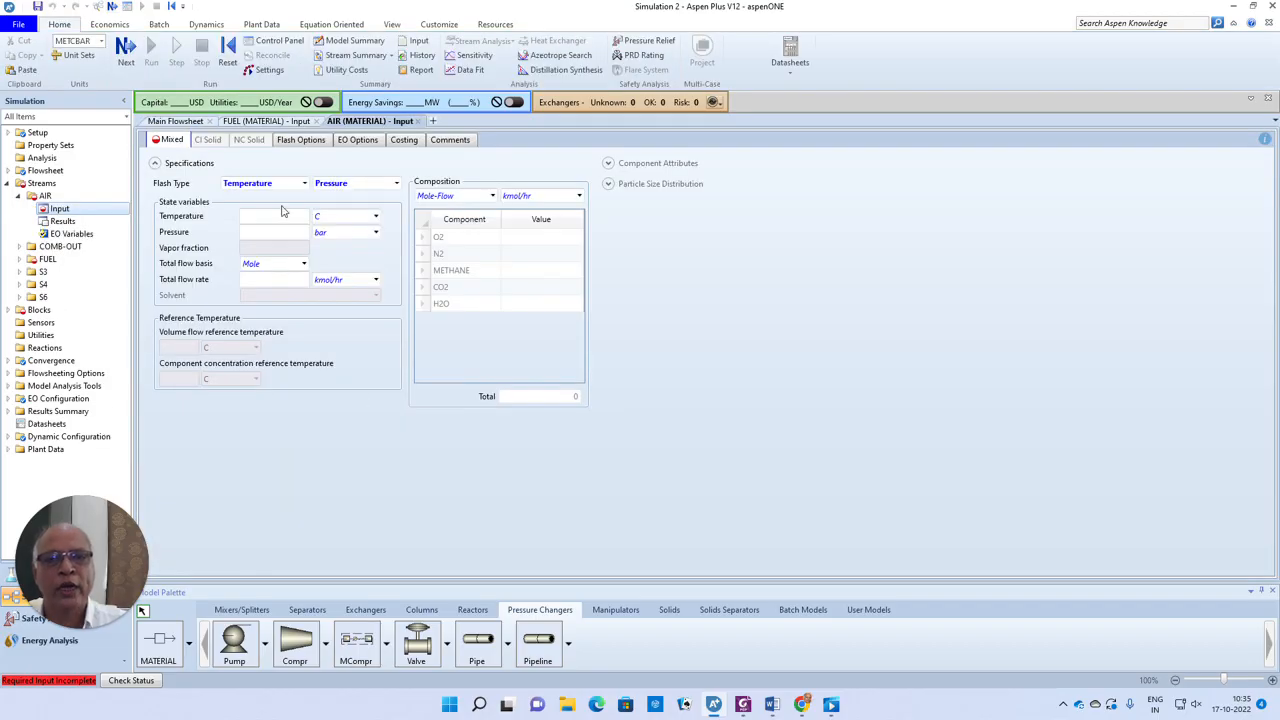
click(275, 217)
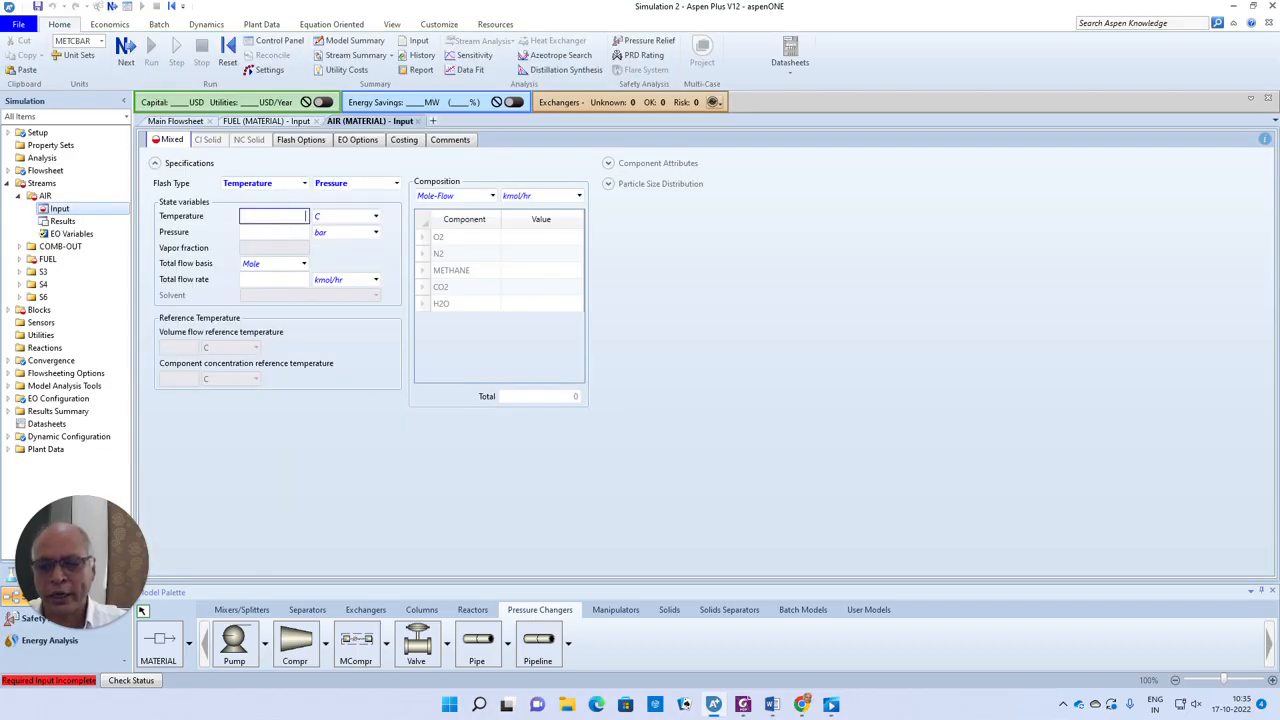
text(15)
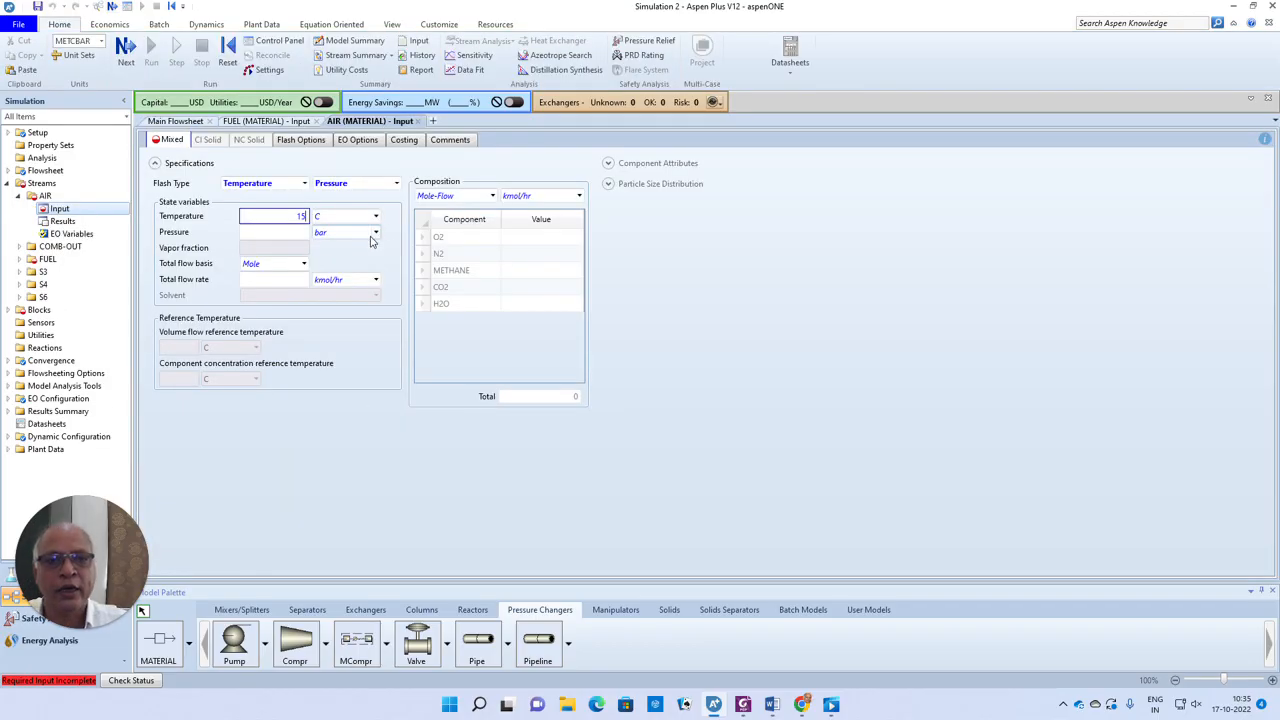
click(375, 232)
scroll(384, 330, down, 2)
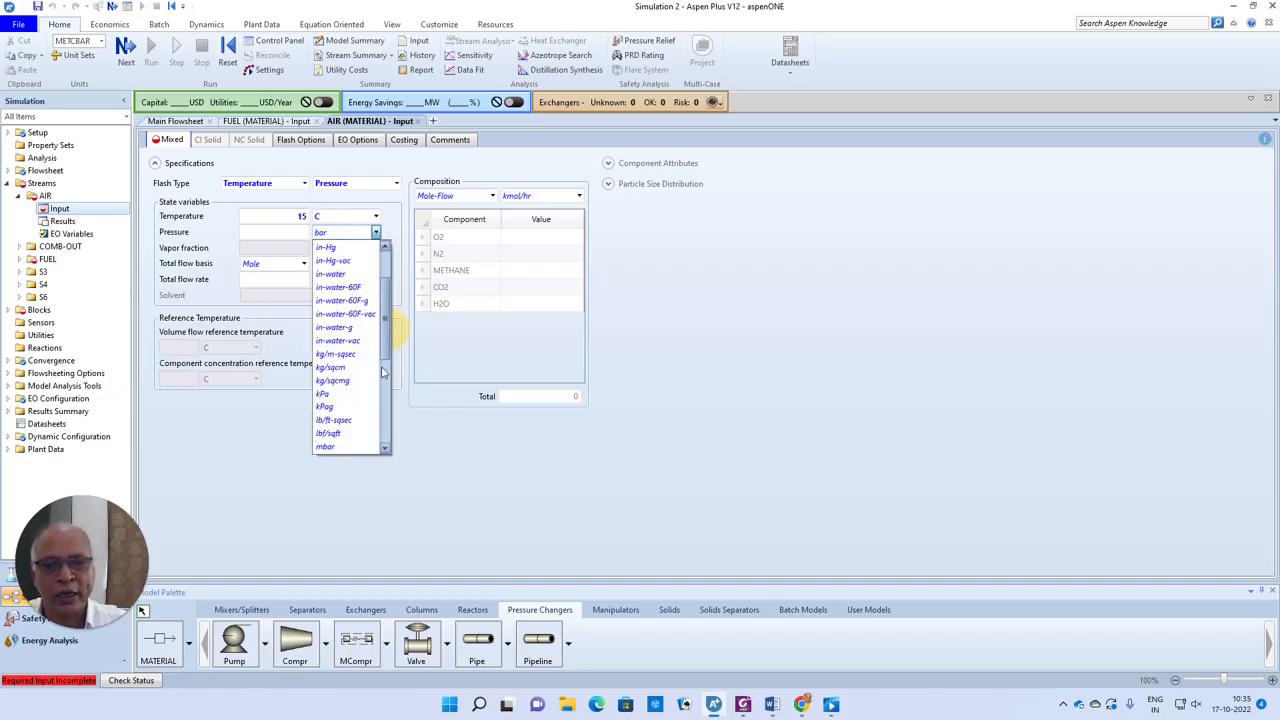
click(335, 394)
click(279, 240)
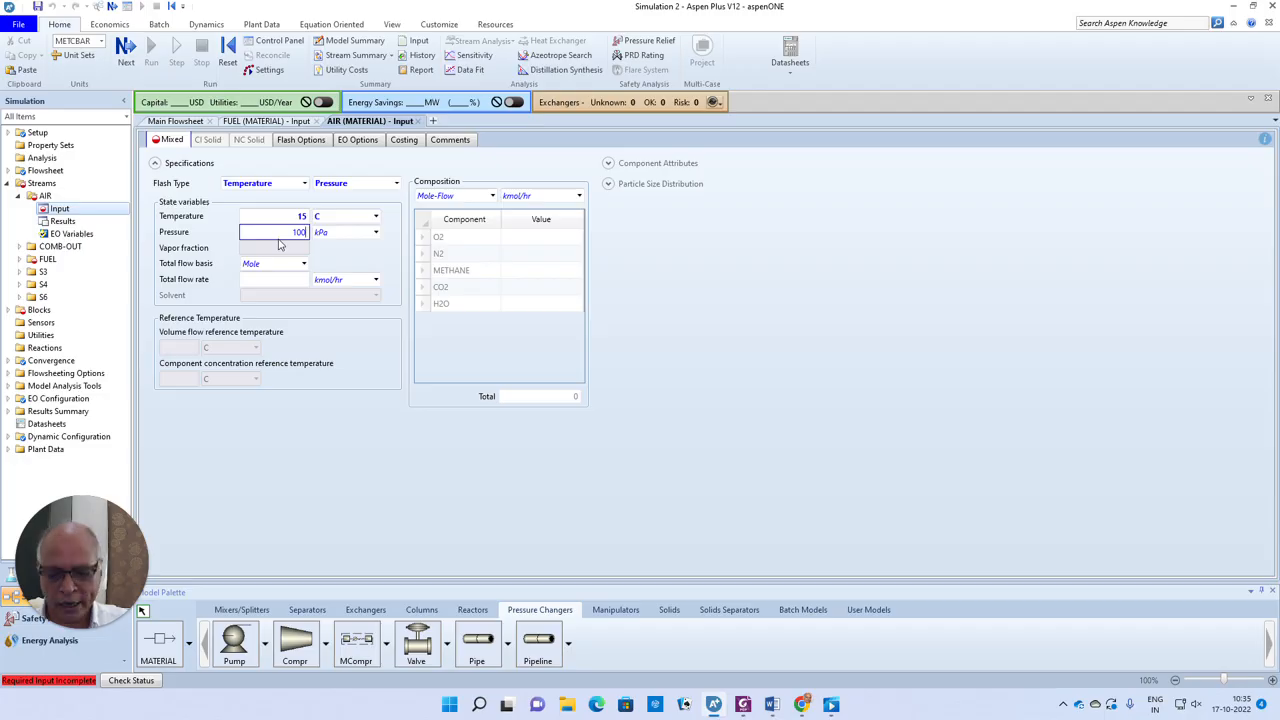
Set the AIR stream's composition basis to Mass-Flow in kg/hr and enter 3000 for METHANE.
click(492, 196)
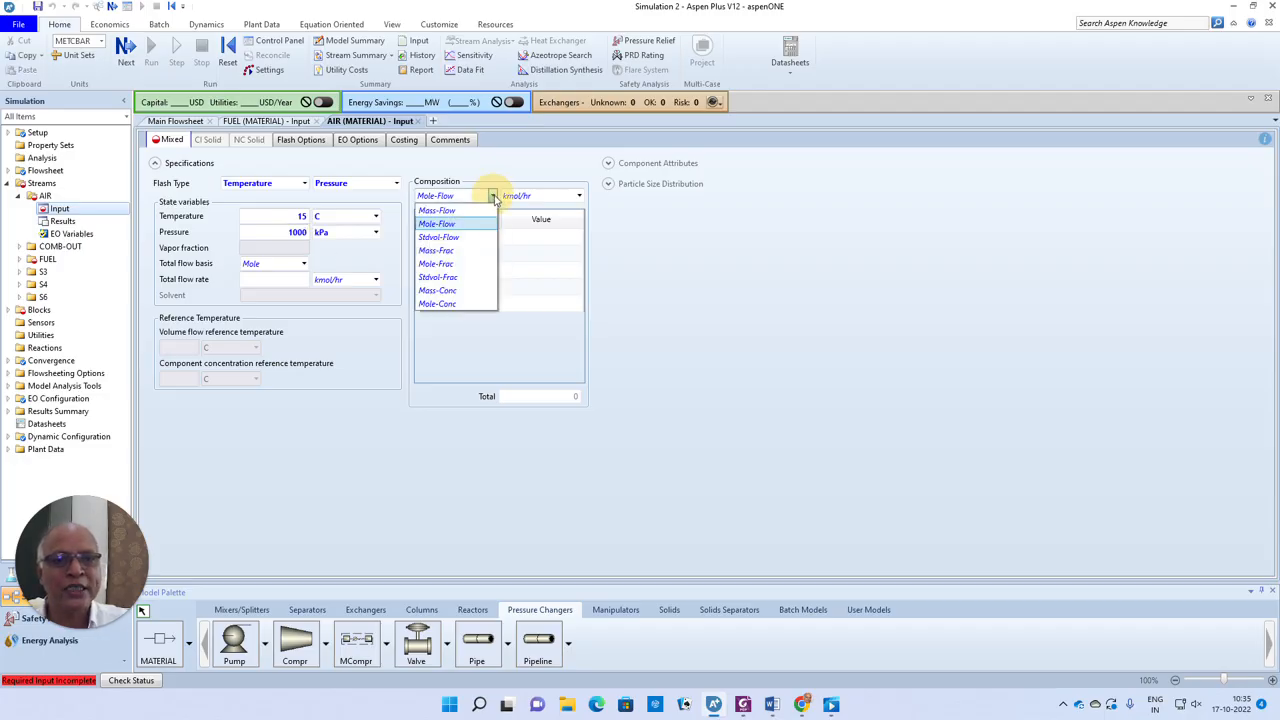
click(456, 212)
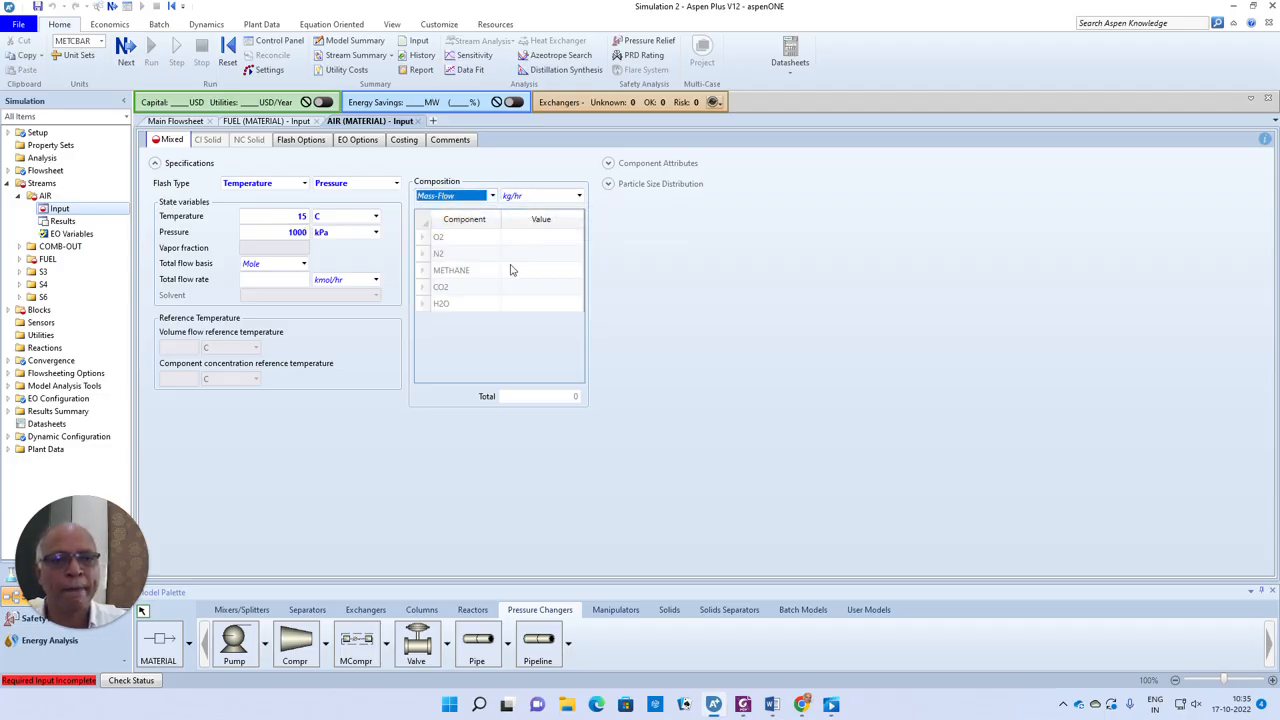
click(522, 275)
text(3)
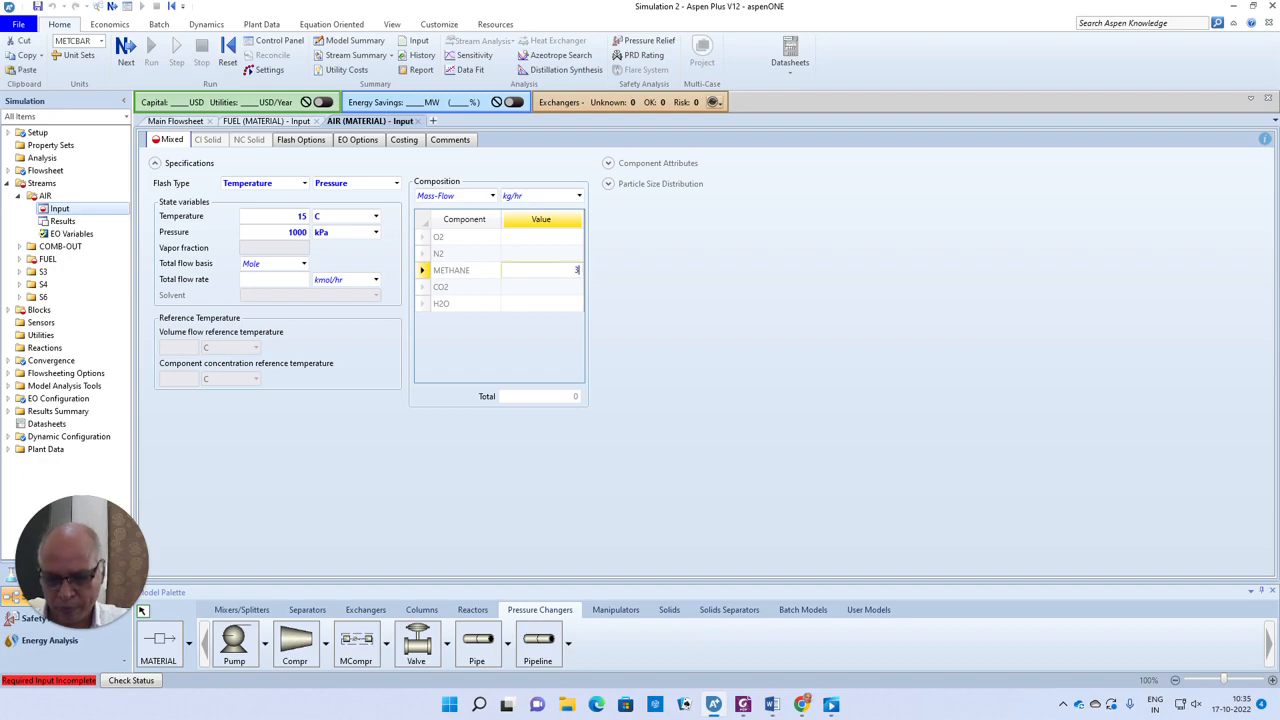
text(000)
click(747, 332)
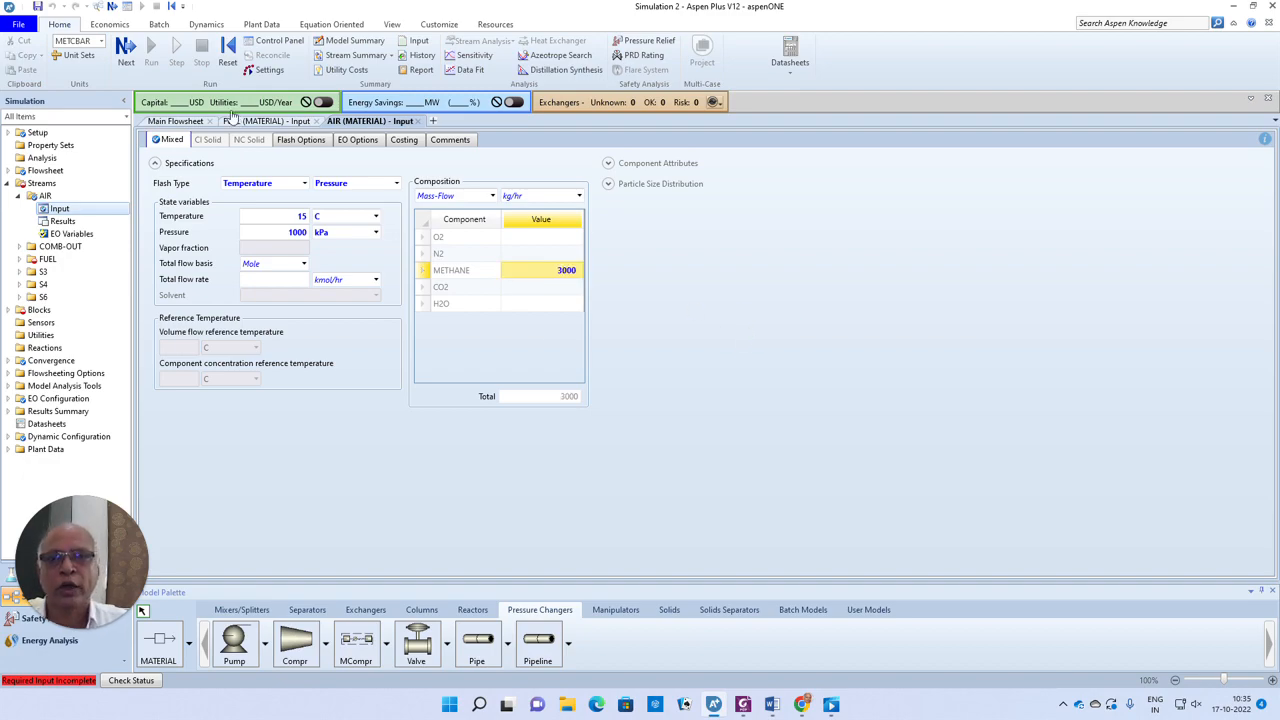
Open the input form of the FUEL stream and set its temperature to 15 C and pressure to 1000 kPa.
click(126, 50)
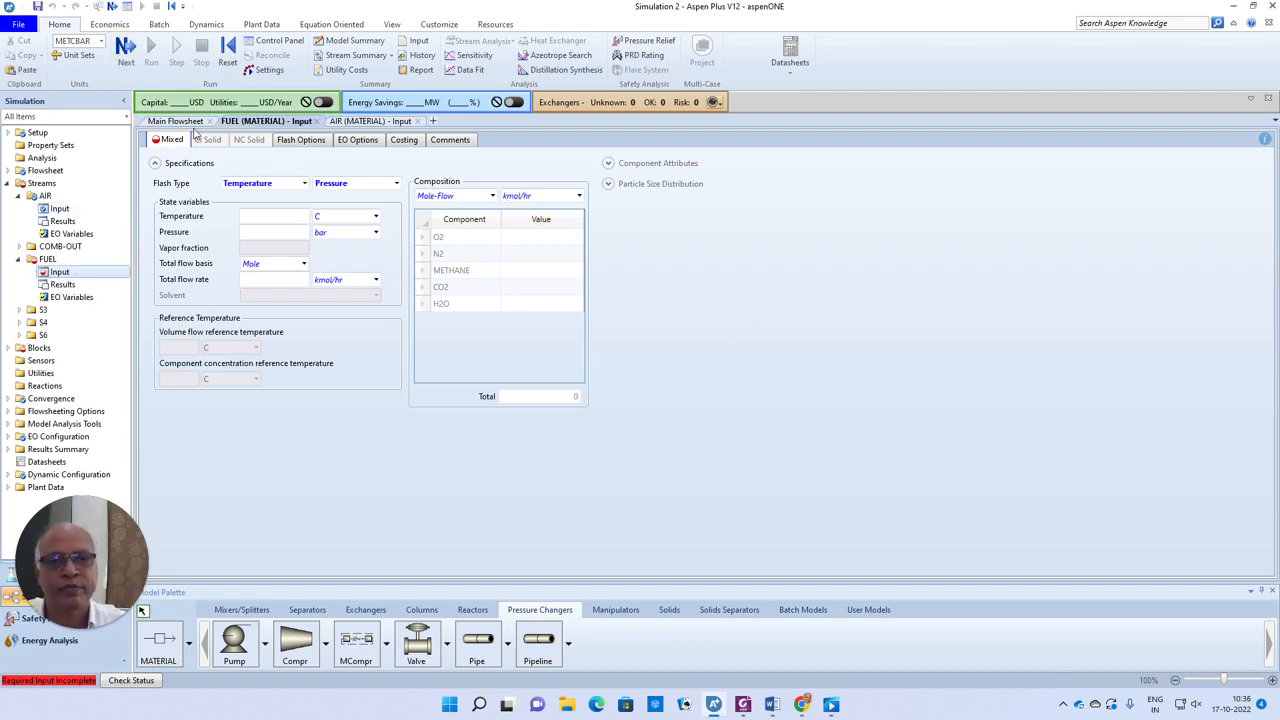
click(300, 216)
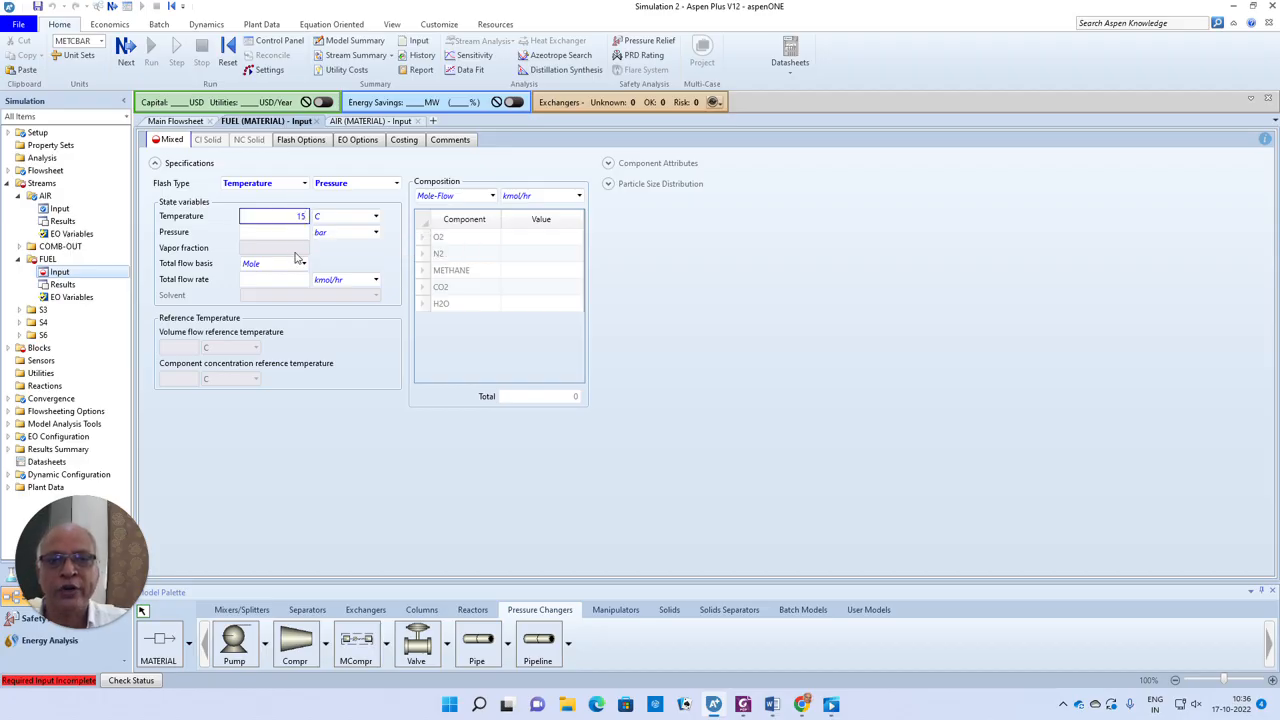
click(375, 232)
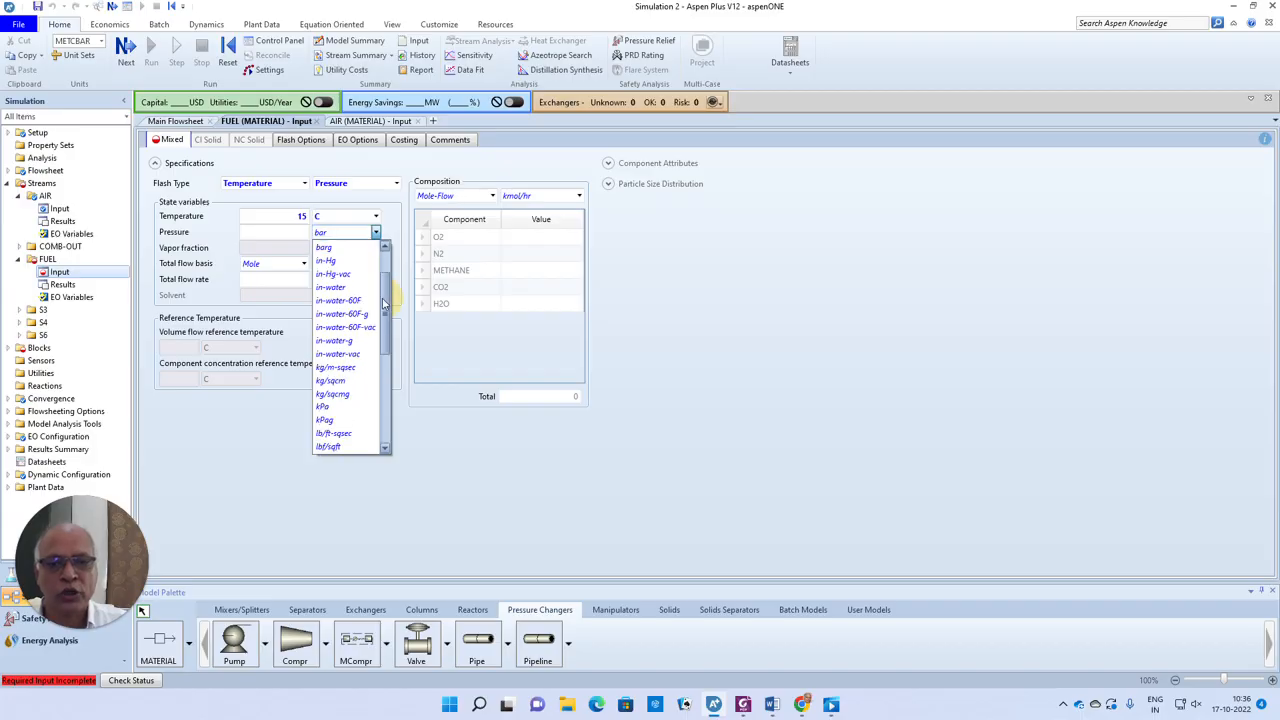
click(333, 410)
click(300, 238)
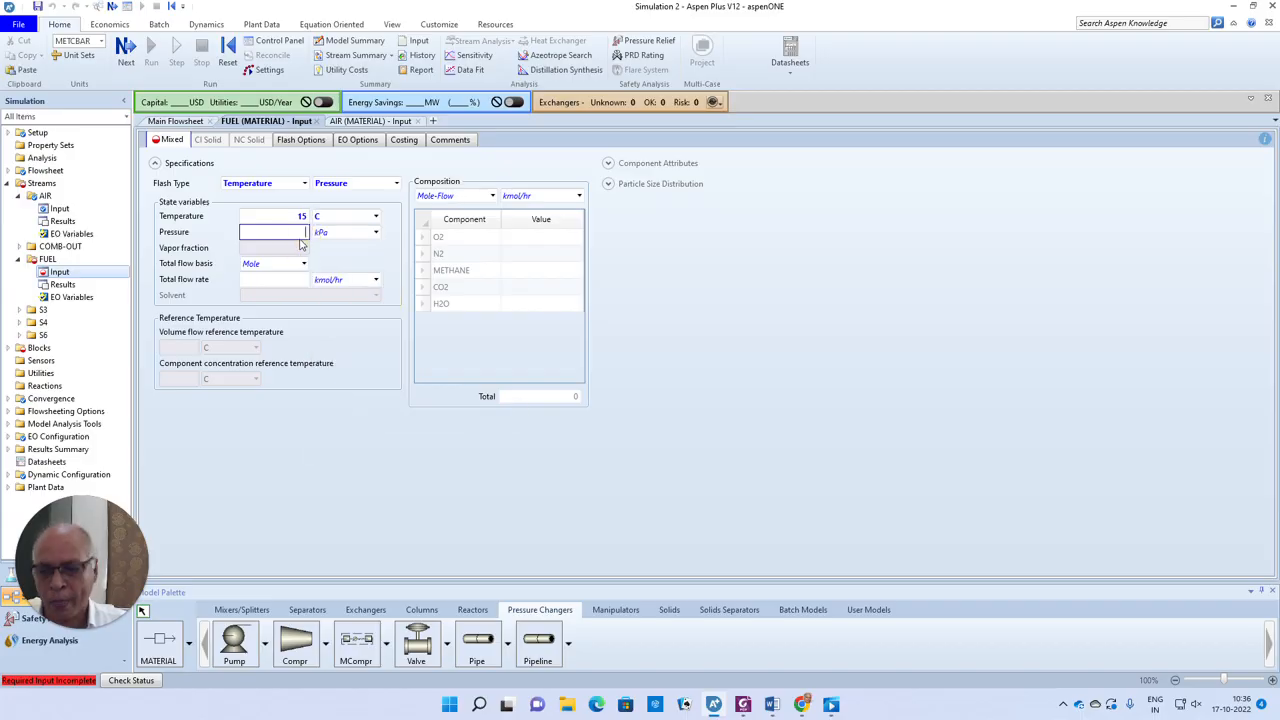
text(1000)
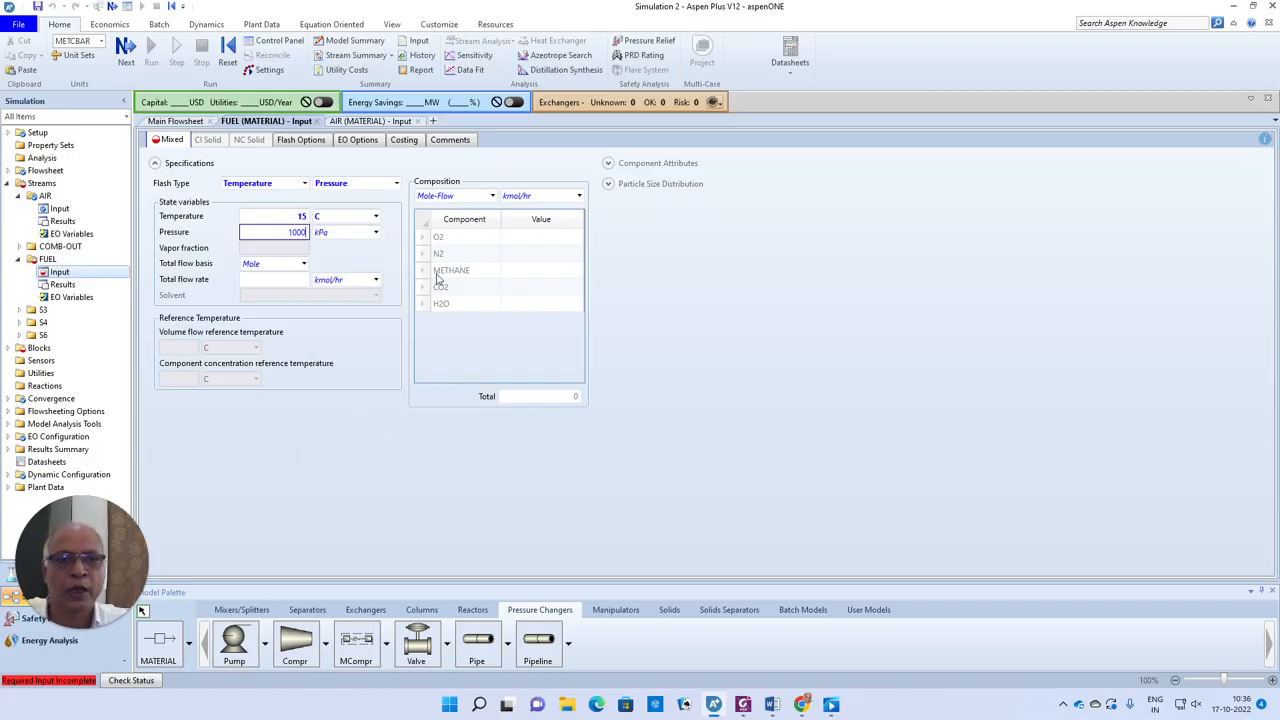
Set the FUEL stream's composition basis to Mole-Frac and enter 0.21 for O2 and 0.79 for N2.
click(492, 196)
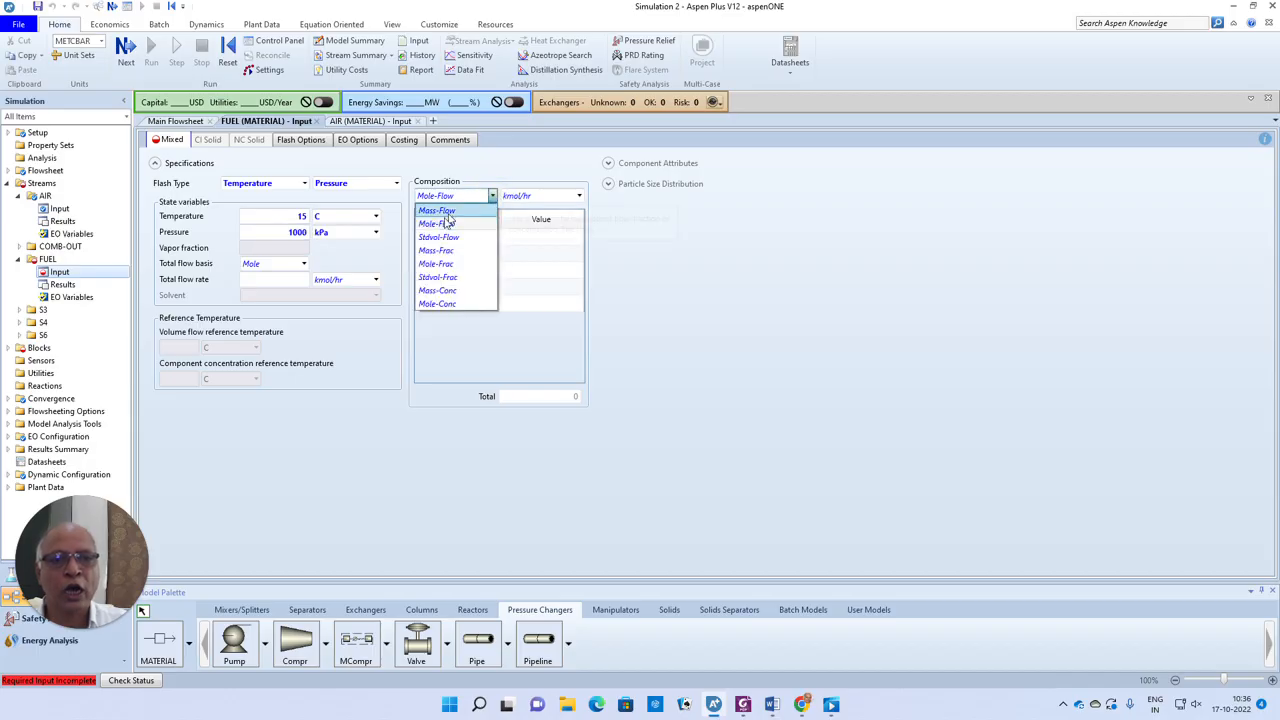
click(443, 264)
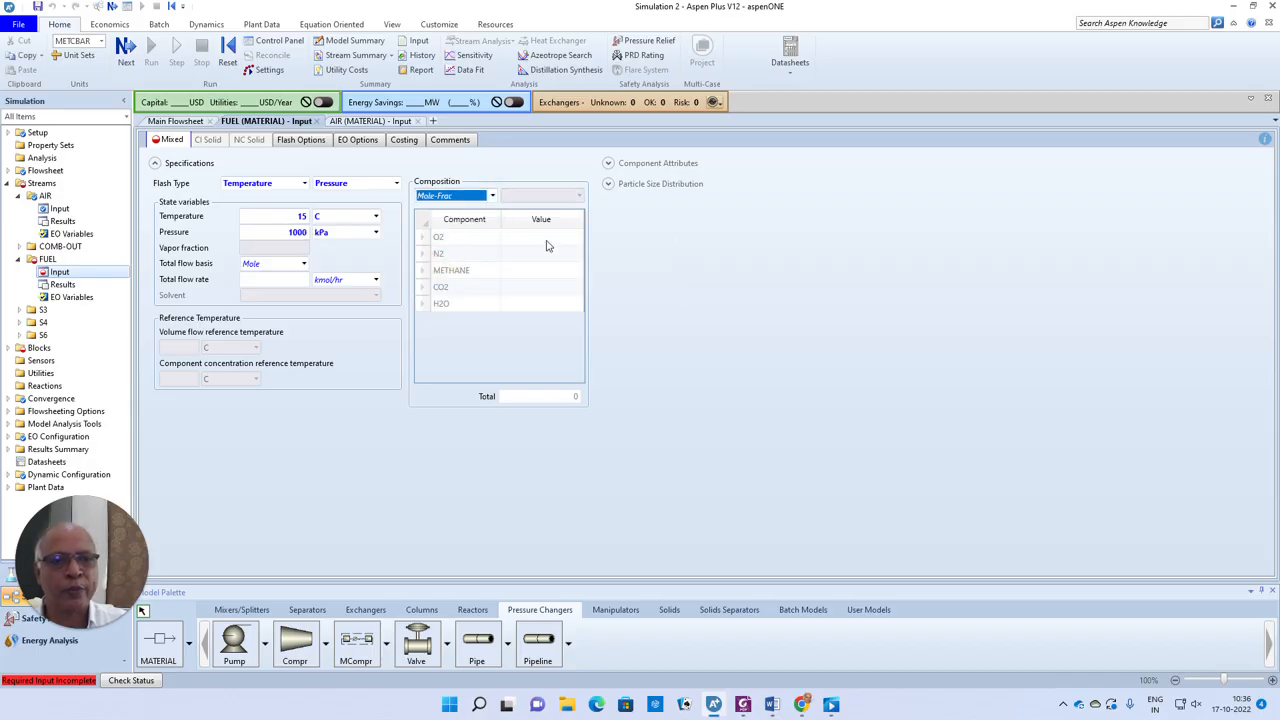
click(547, 246)
text(0.)
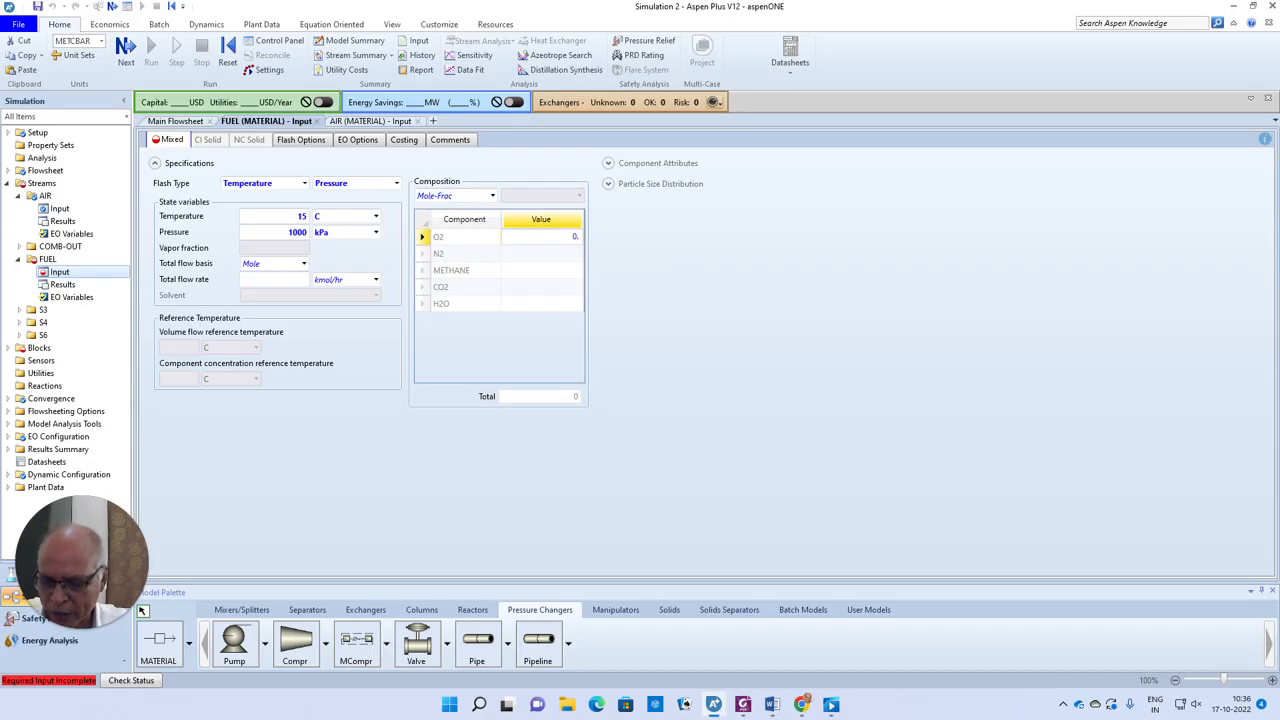
text(21)
click(570, 257)
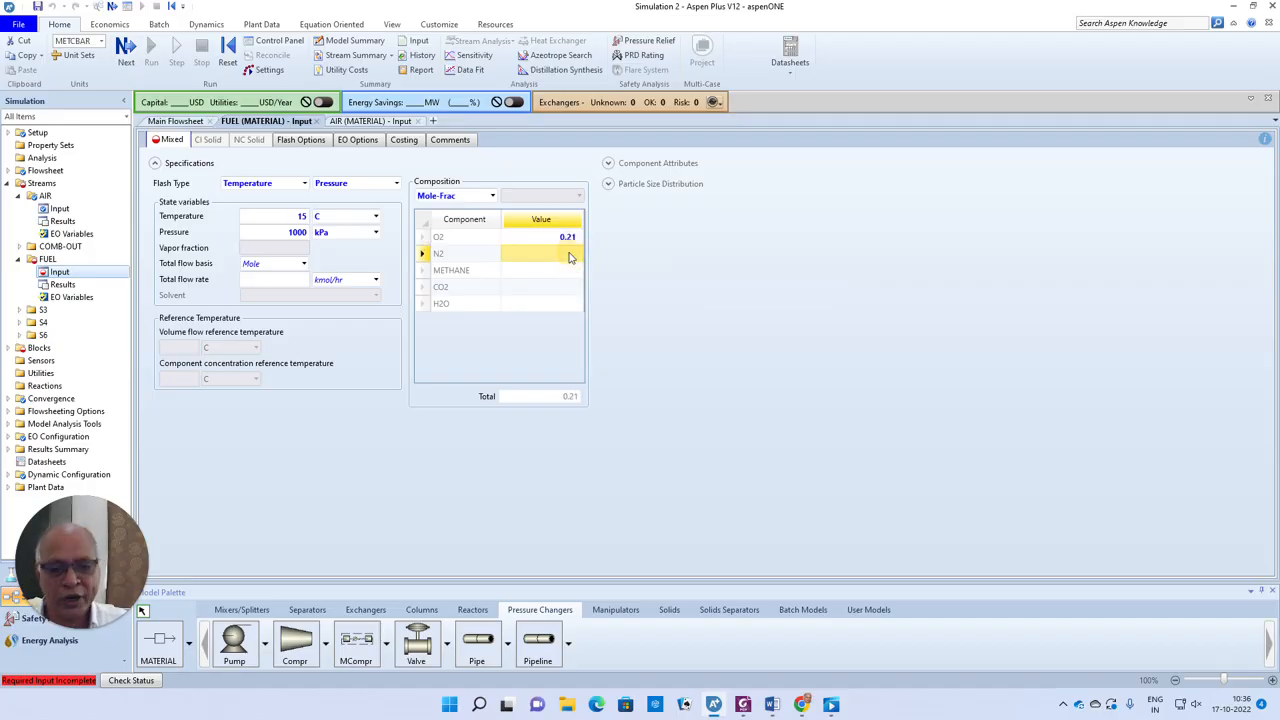
text(0.79)
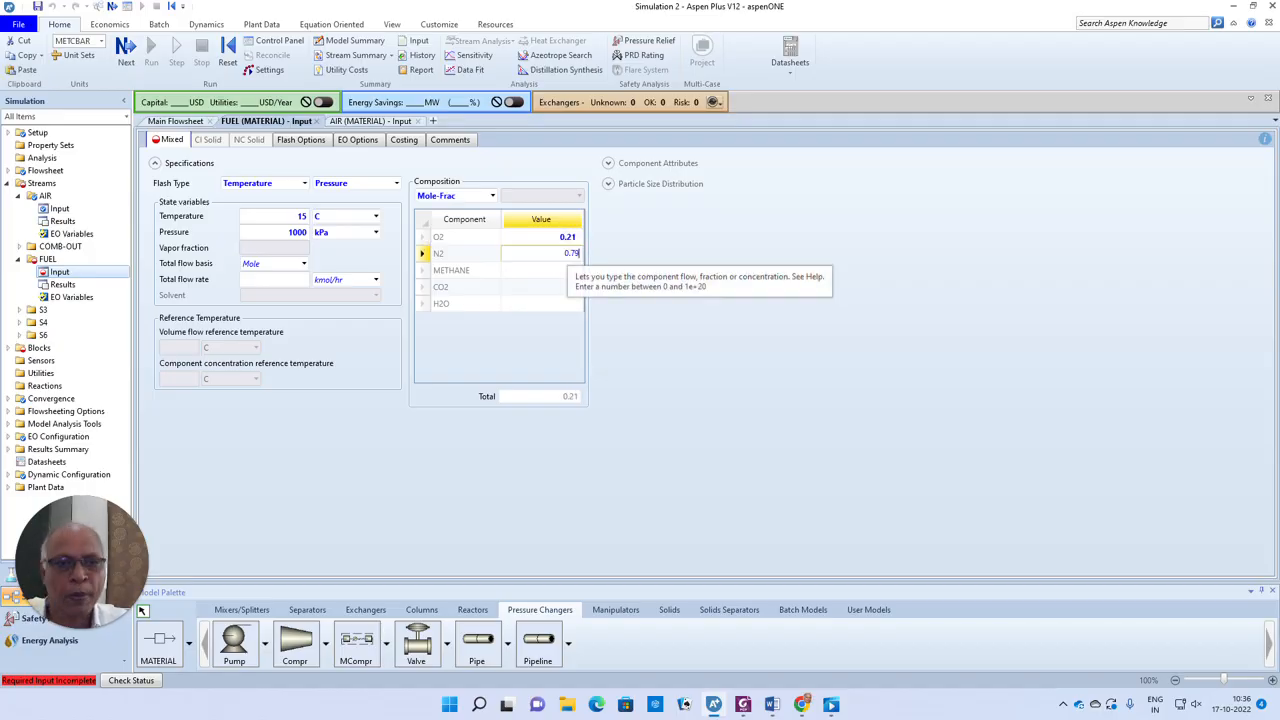
click(746, 349)
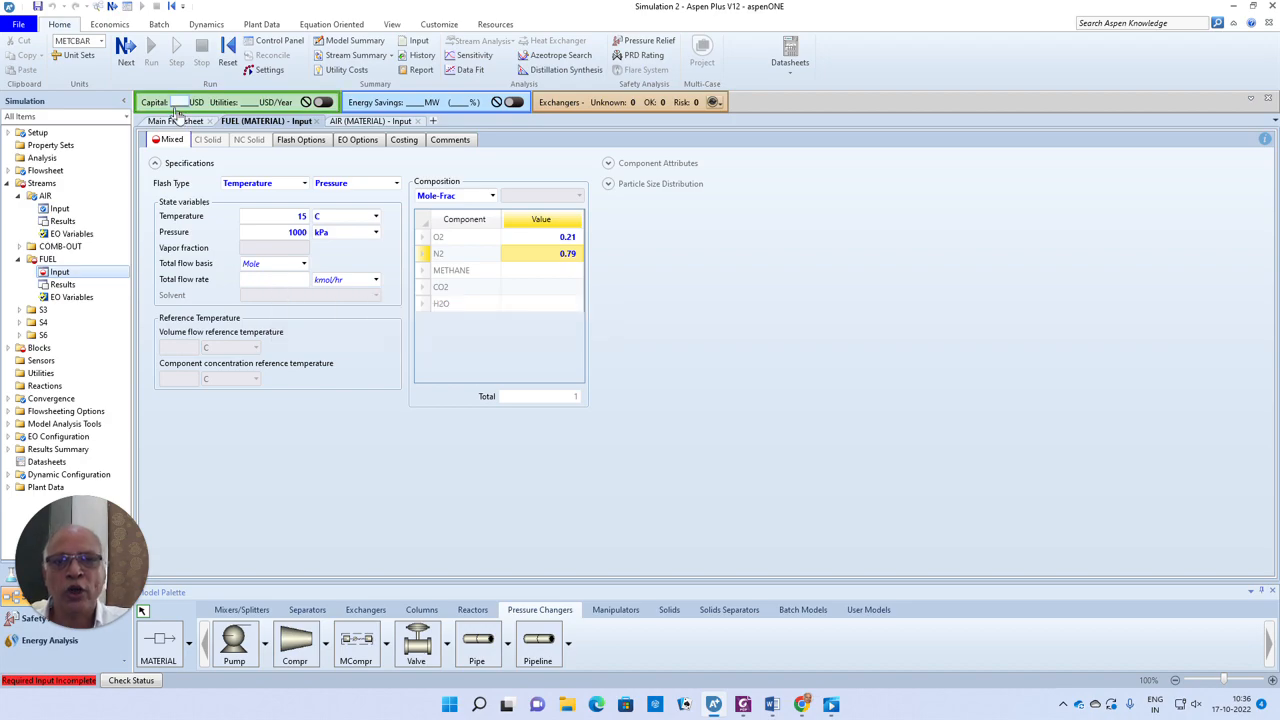
Check the stream labels on the main flowsheet and set the AIR stream's total flow rate to 2000 kmol/hr.
click(175, 121)
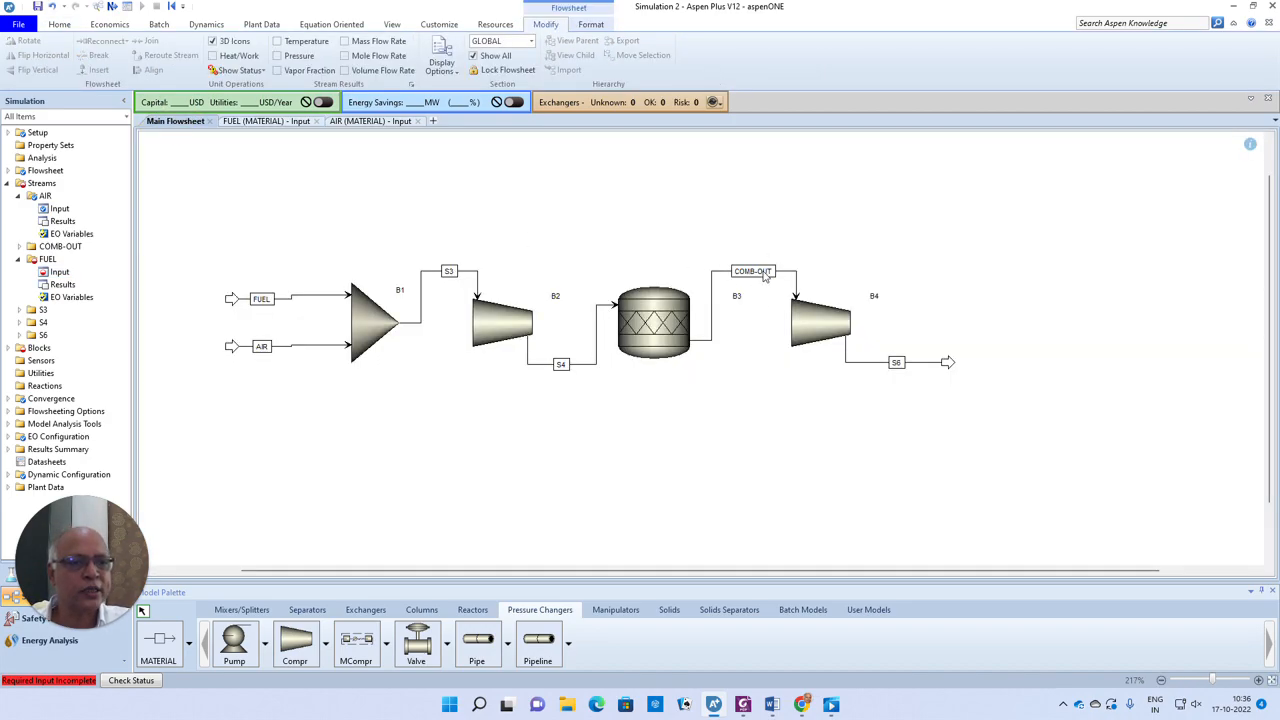
click(368, 121)
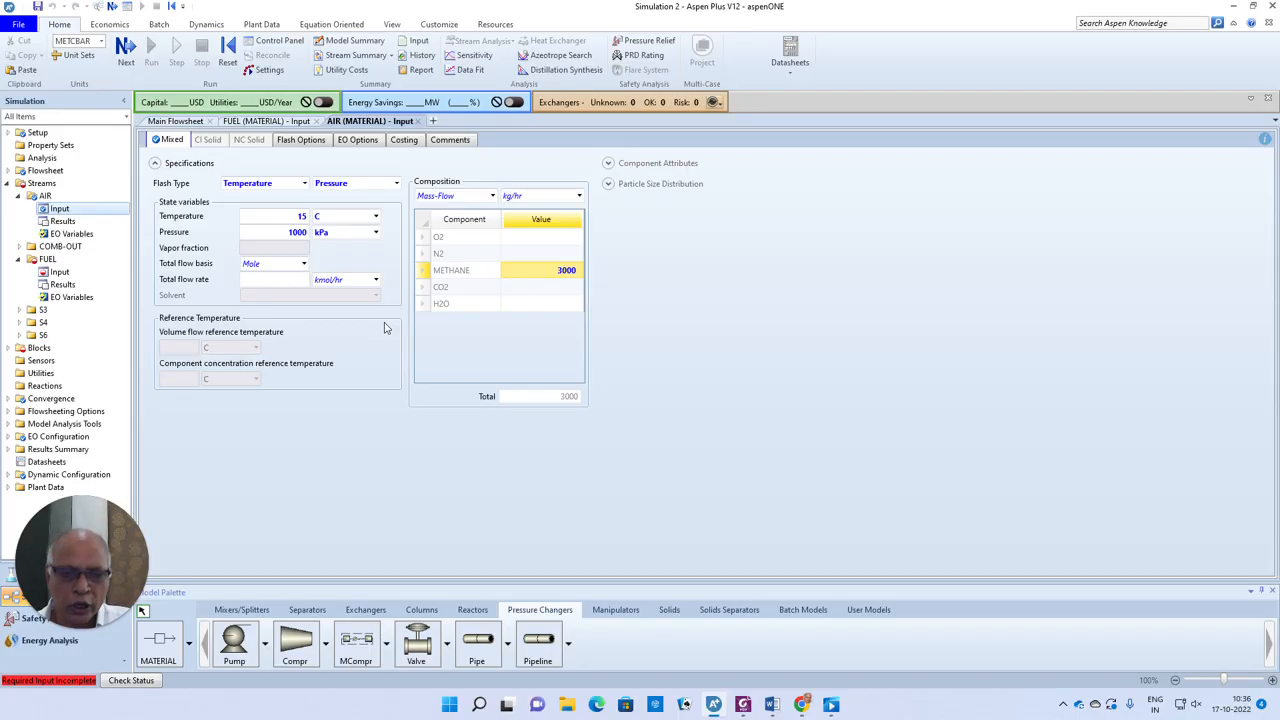
click(290, 280)
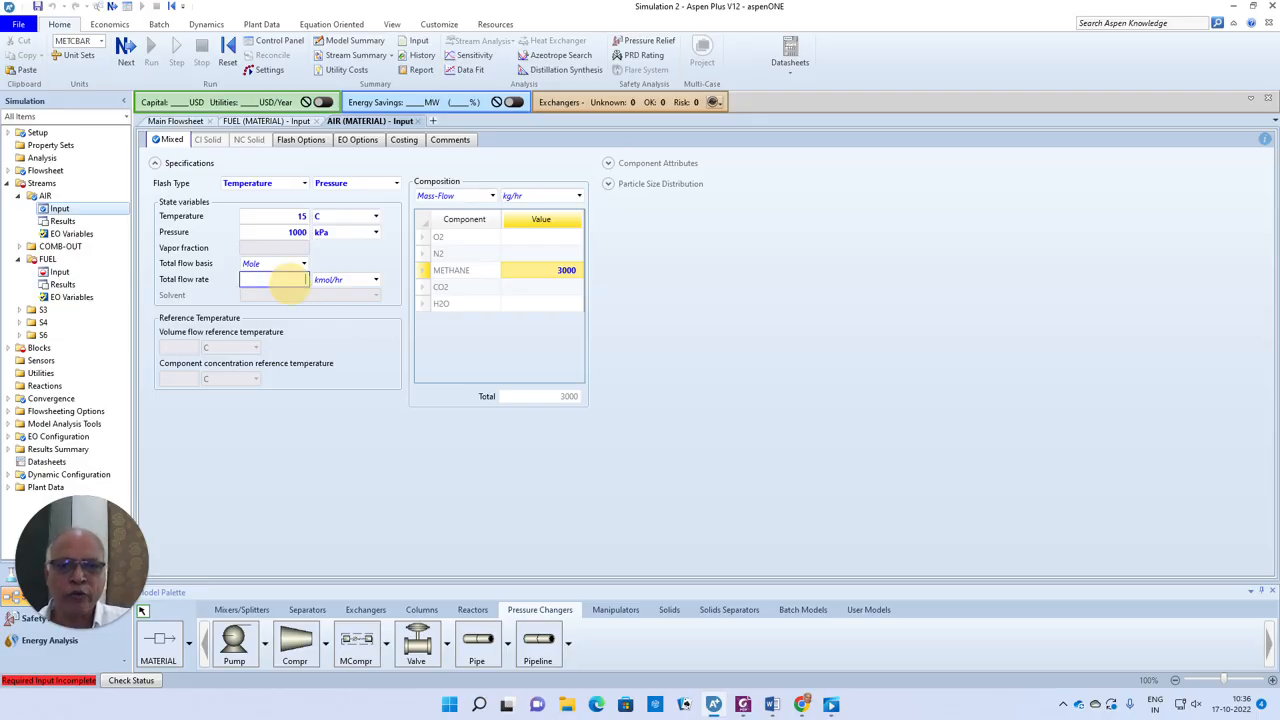
click(630, 352)
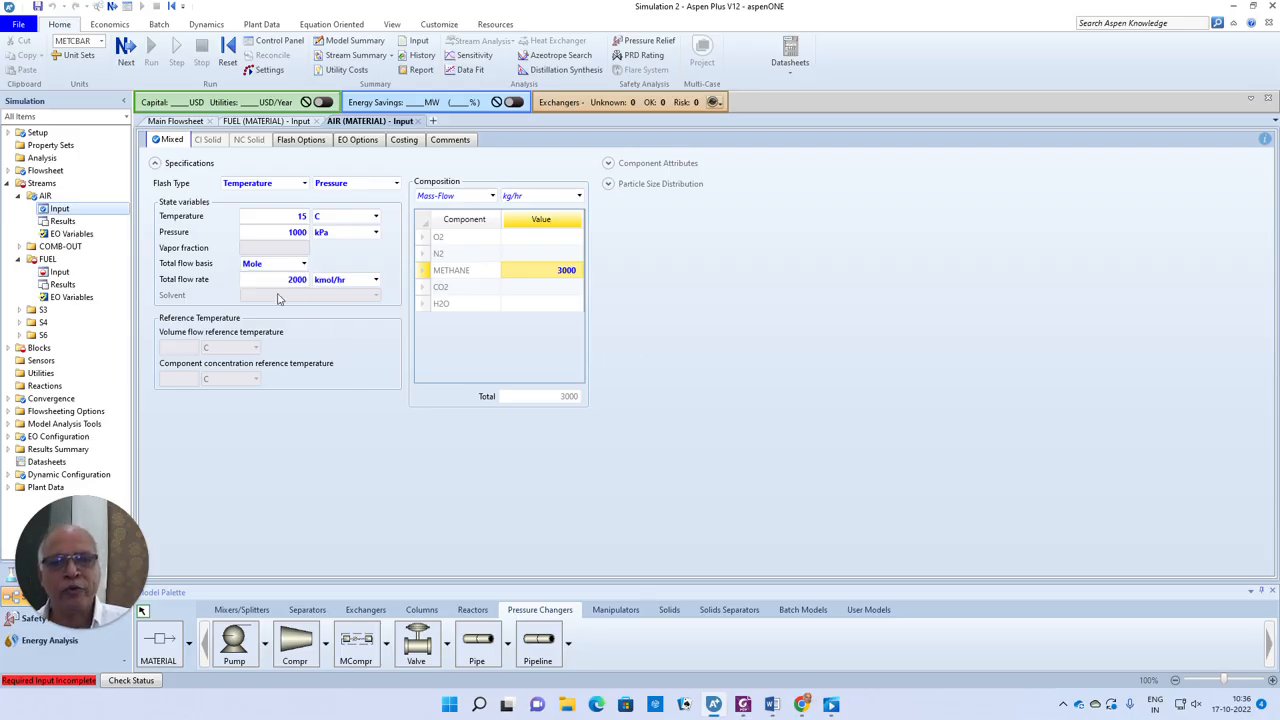
Close the FUEL input form and clear the METHANE value from the AIR stream's composition.
click(126, 55)
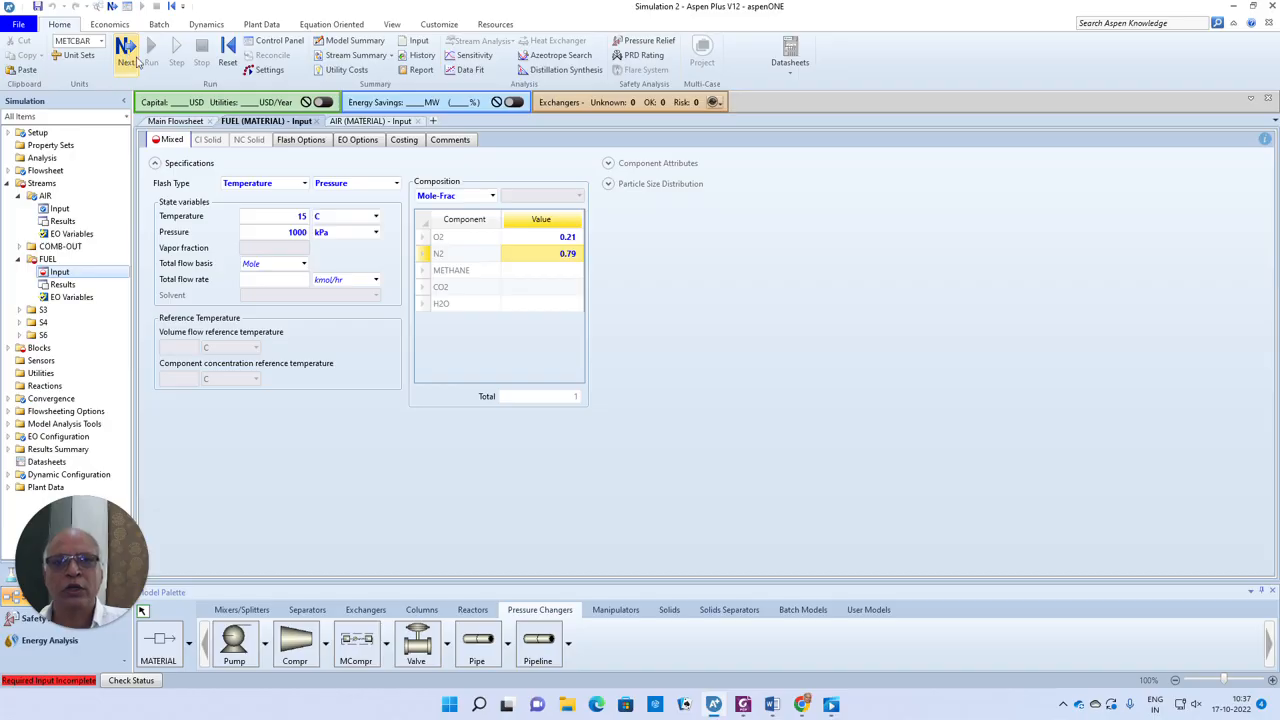
click(316, 121)
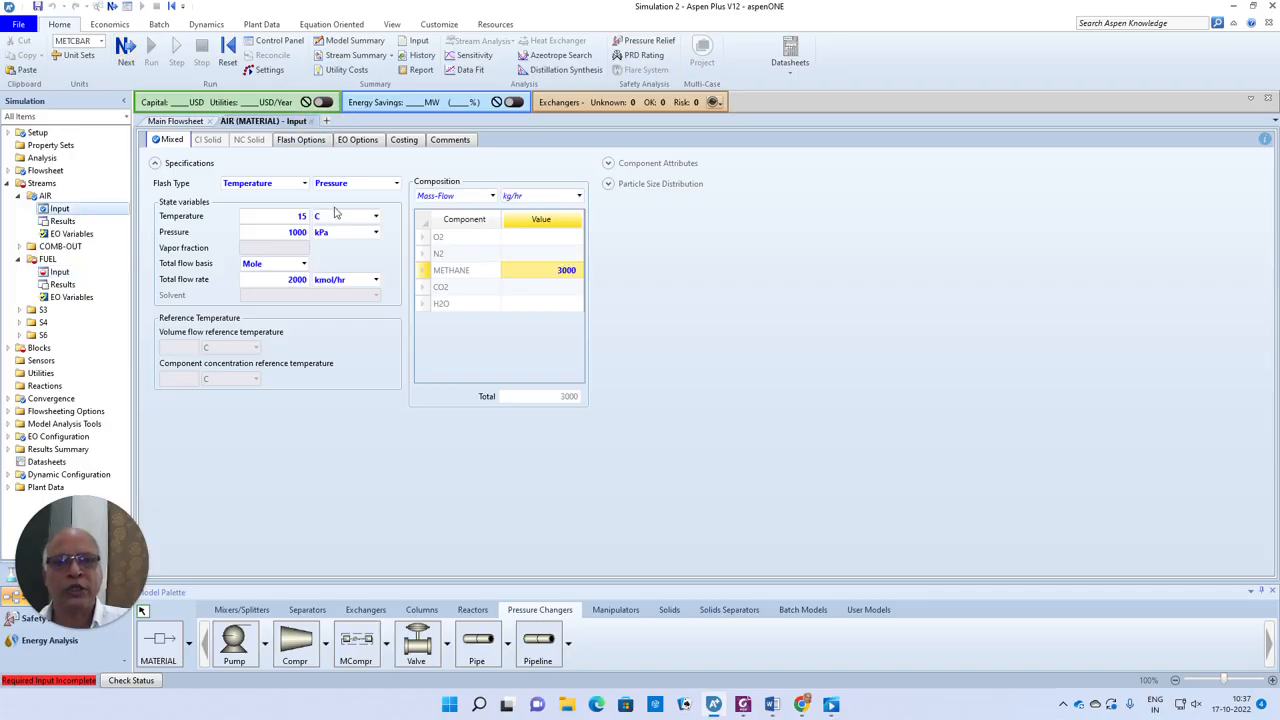
double_click(555, 278)
key(Delete)
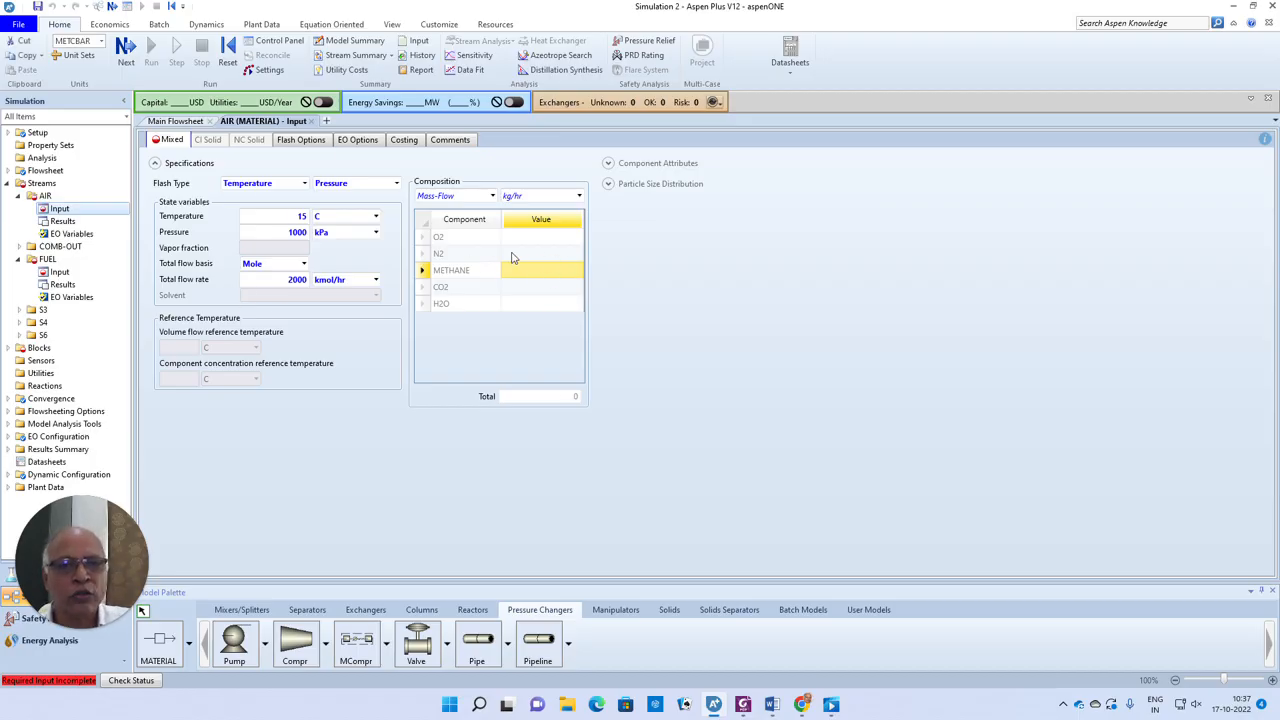
Set the AIR stream's composition basis to Mole-Frac and enter 0.21 for O2 and 0.79 for N2.
click(487, 195)
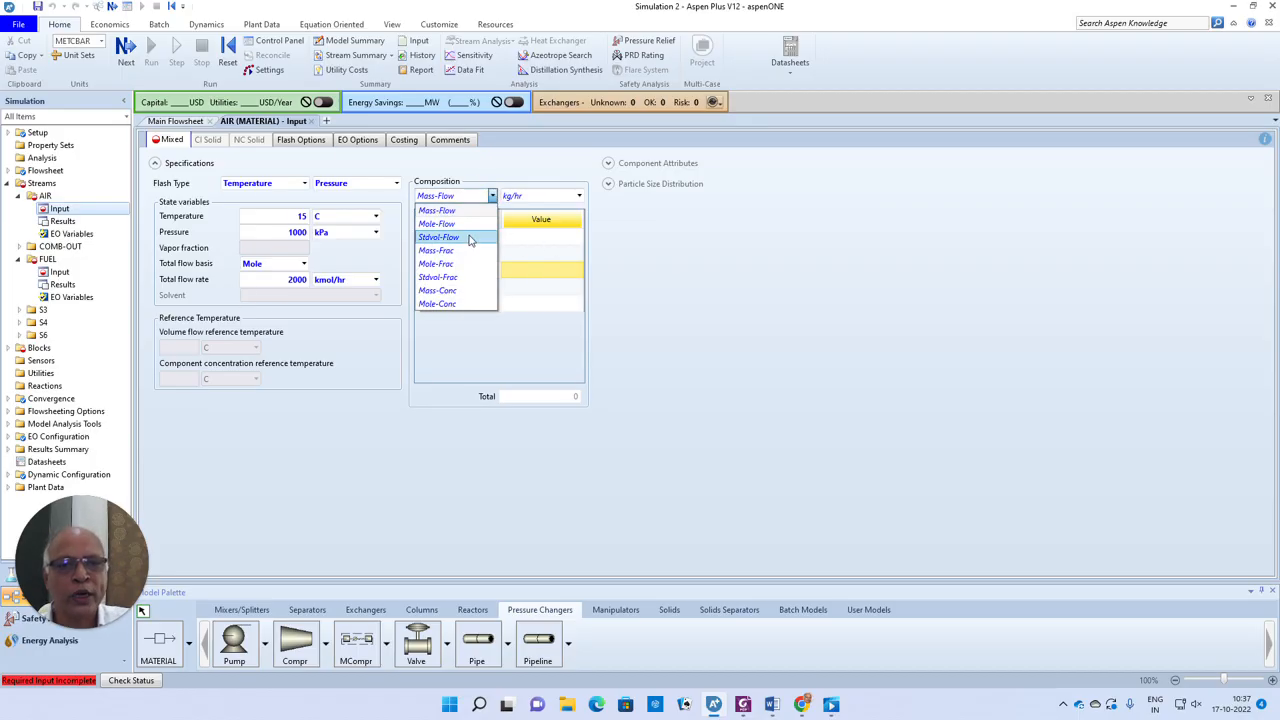
click(442, 263)
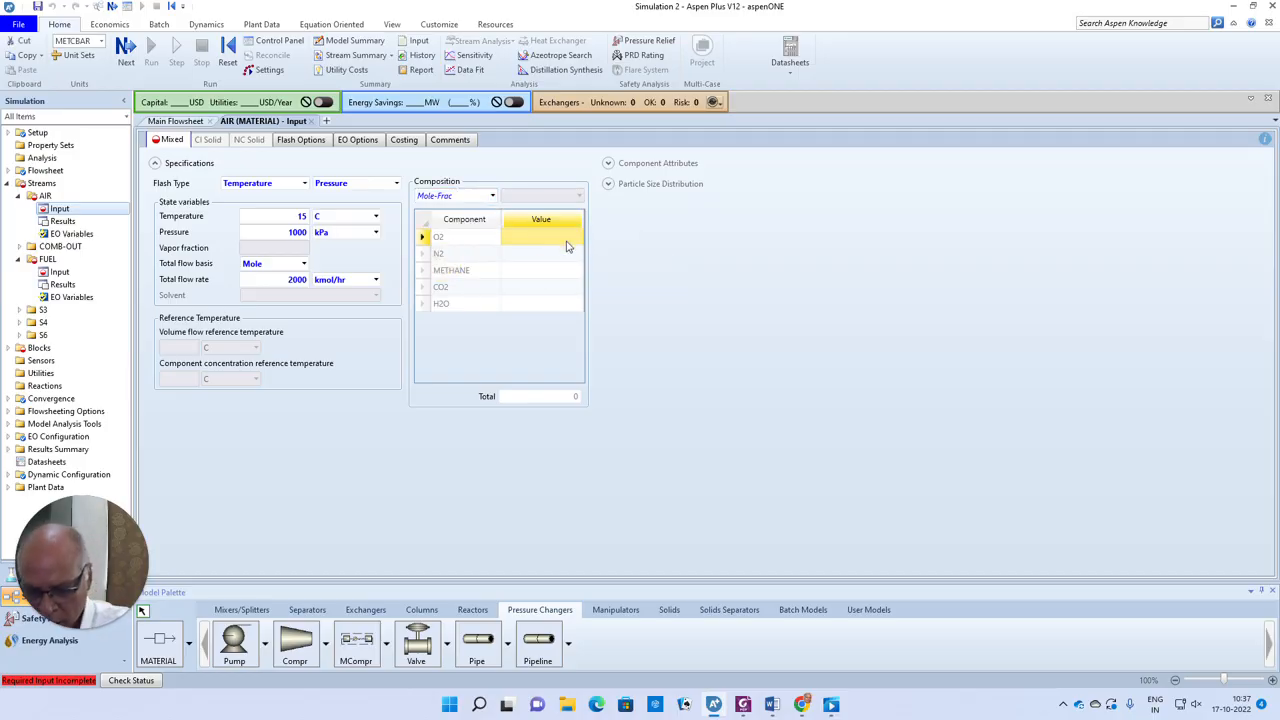
text(0.21)
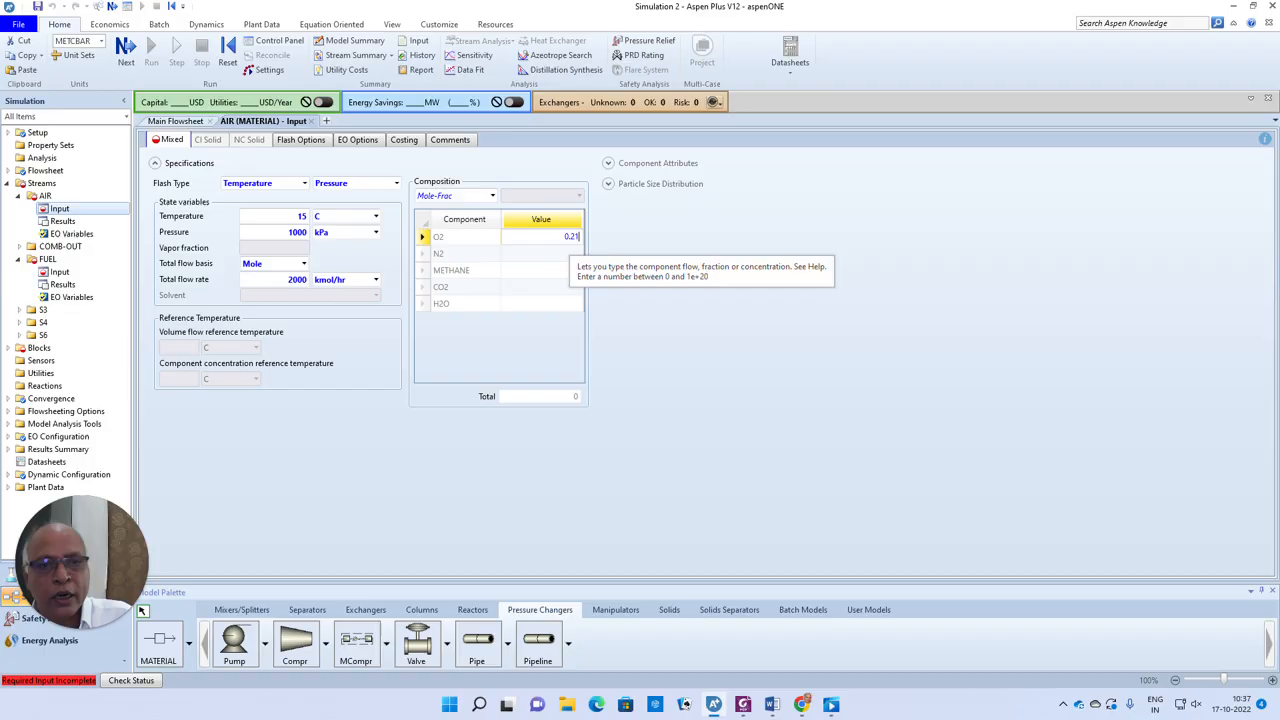
click(561, 262)
text(0)
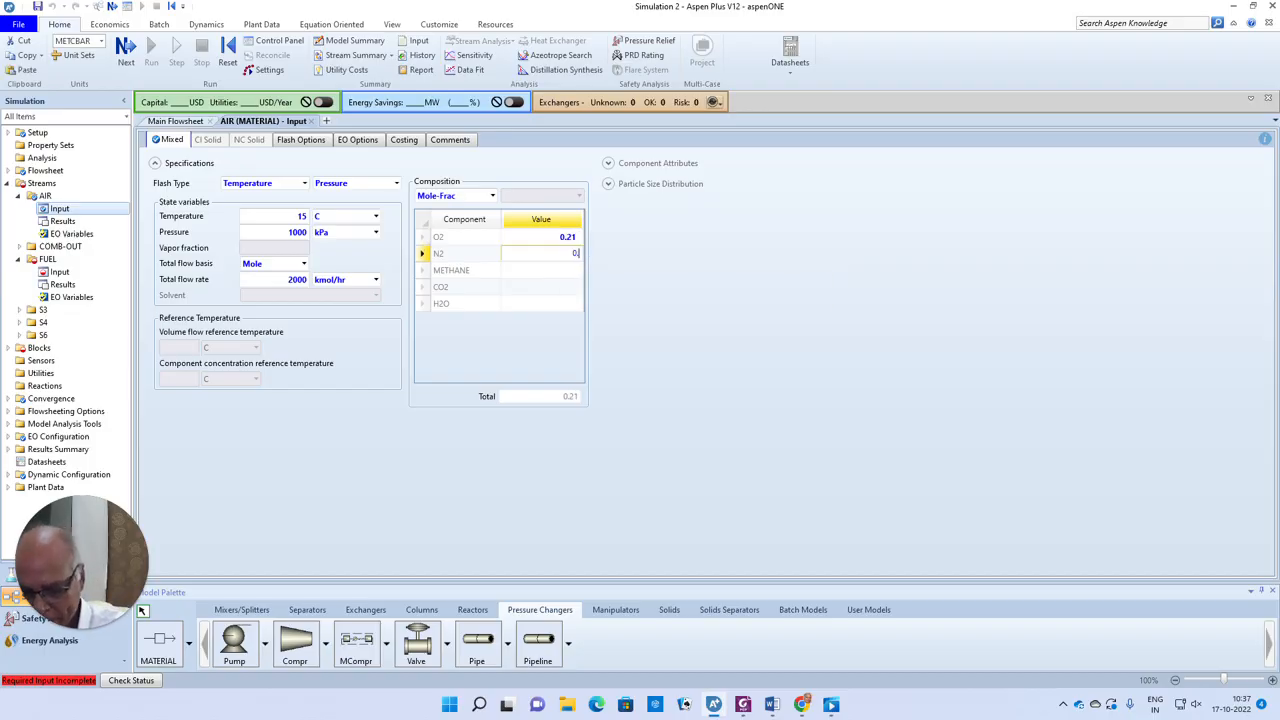
text(.79)
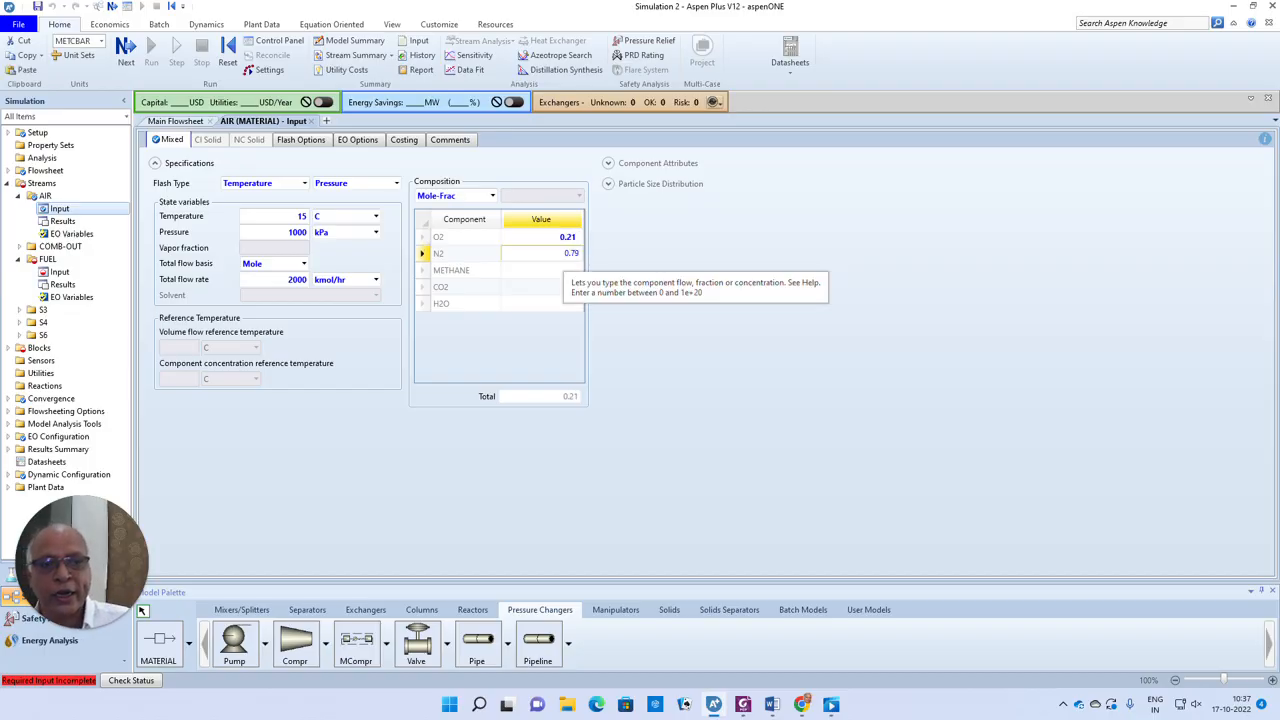
click(772, 348)
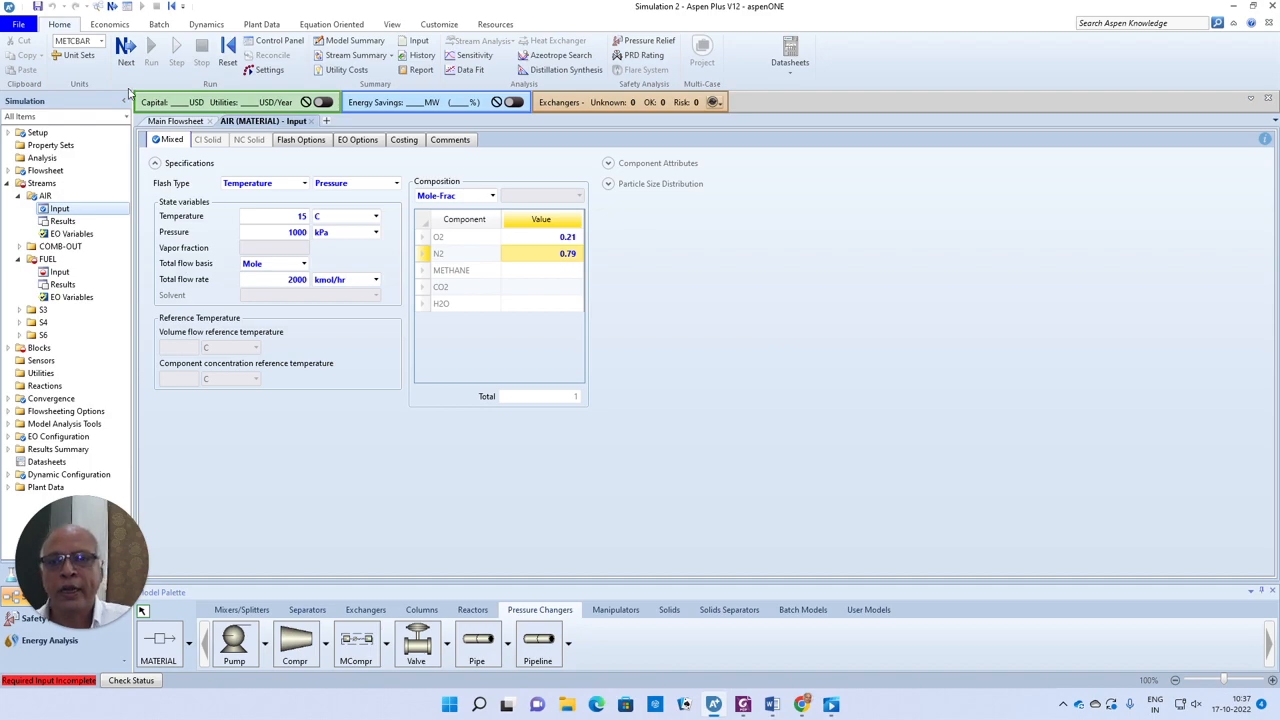
Reopen the FUEL stream's input form, set its composition basis to Mass-Flow in kg/hr and enter 3000 for METHANE.
click(129, 56)
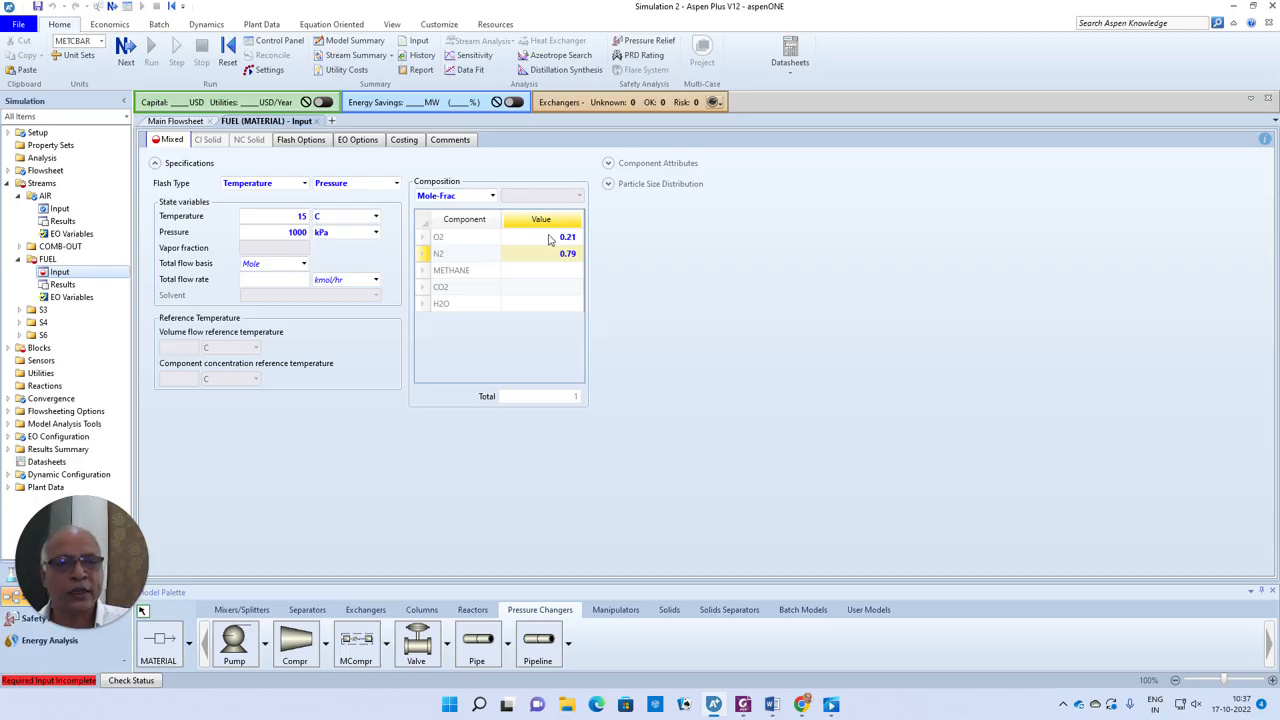
click(492, 196)
click(438, 211)
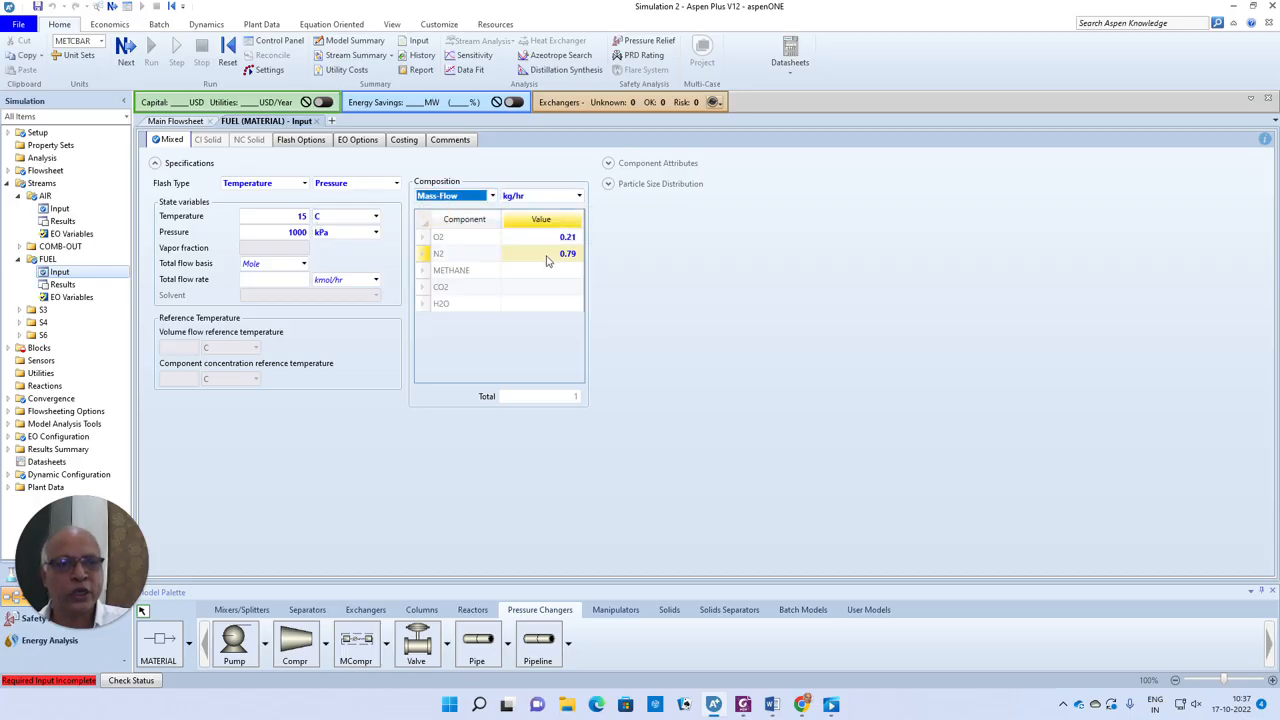
click(568, 271)
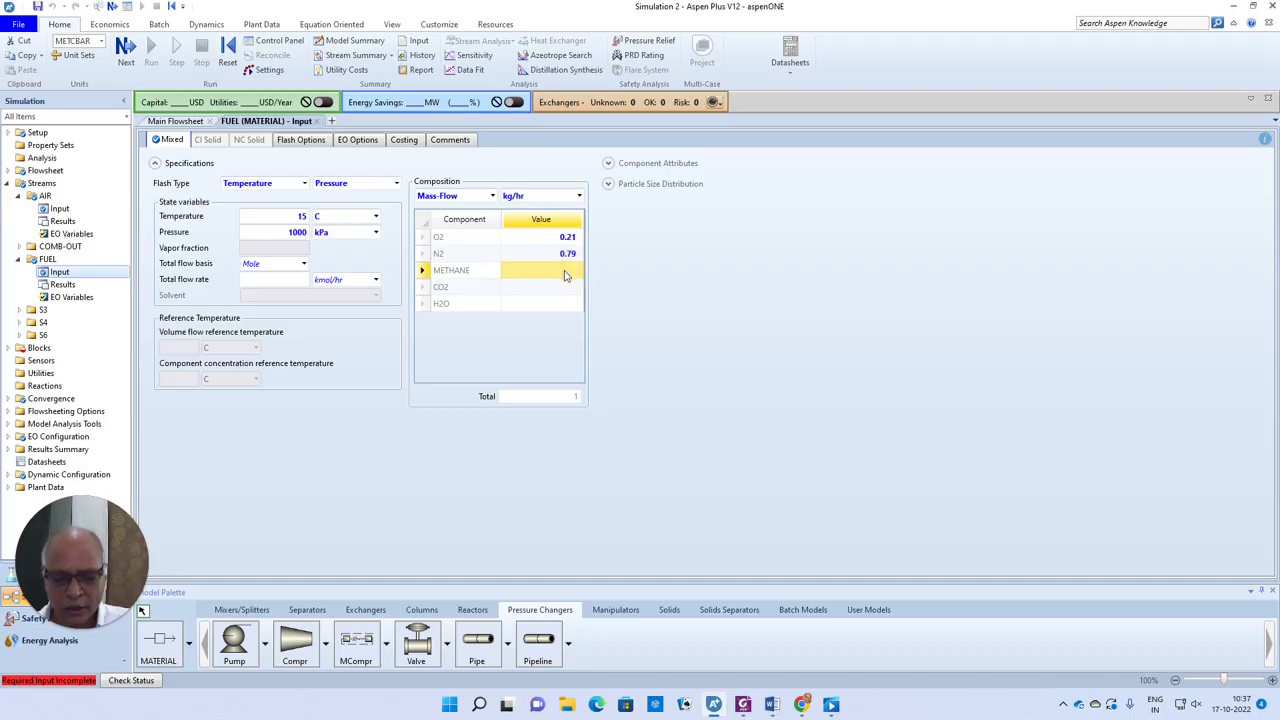
text(3)
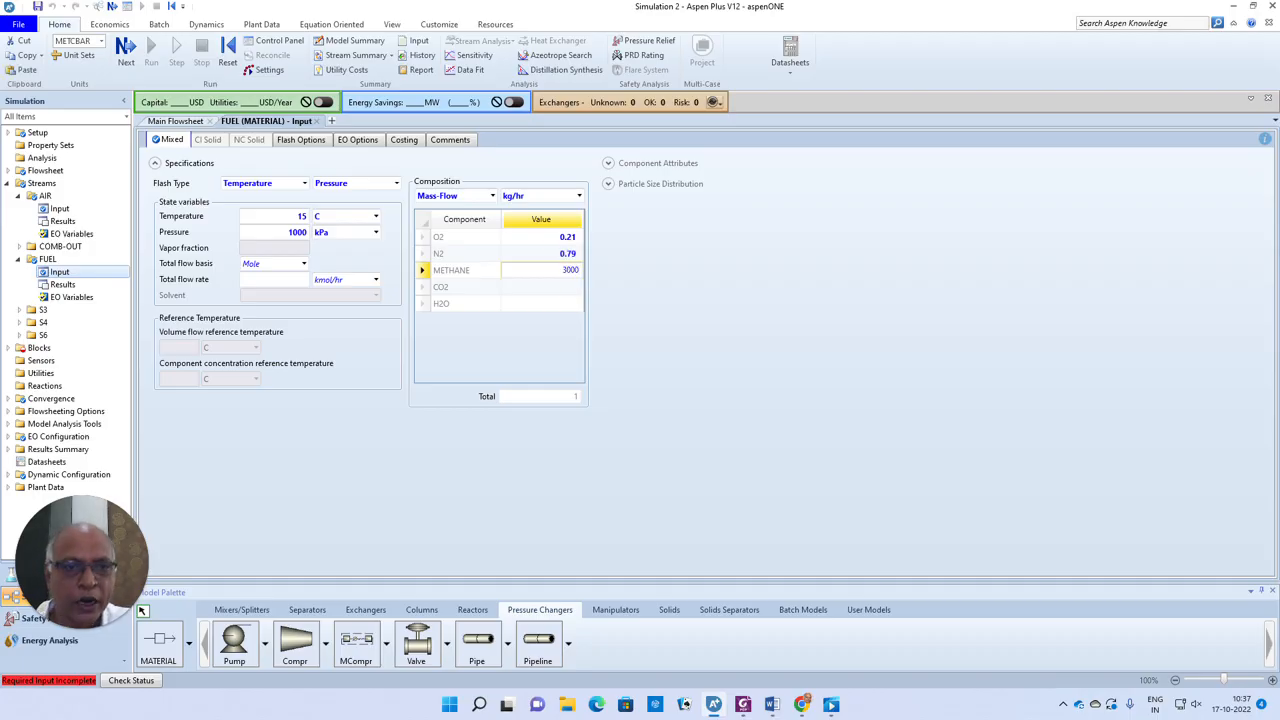
text(000)
Clear the O2 and N2 values from the FUEL stream's composition.
click(568, 237)
key(Delete)
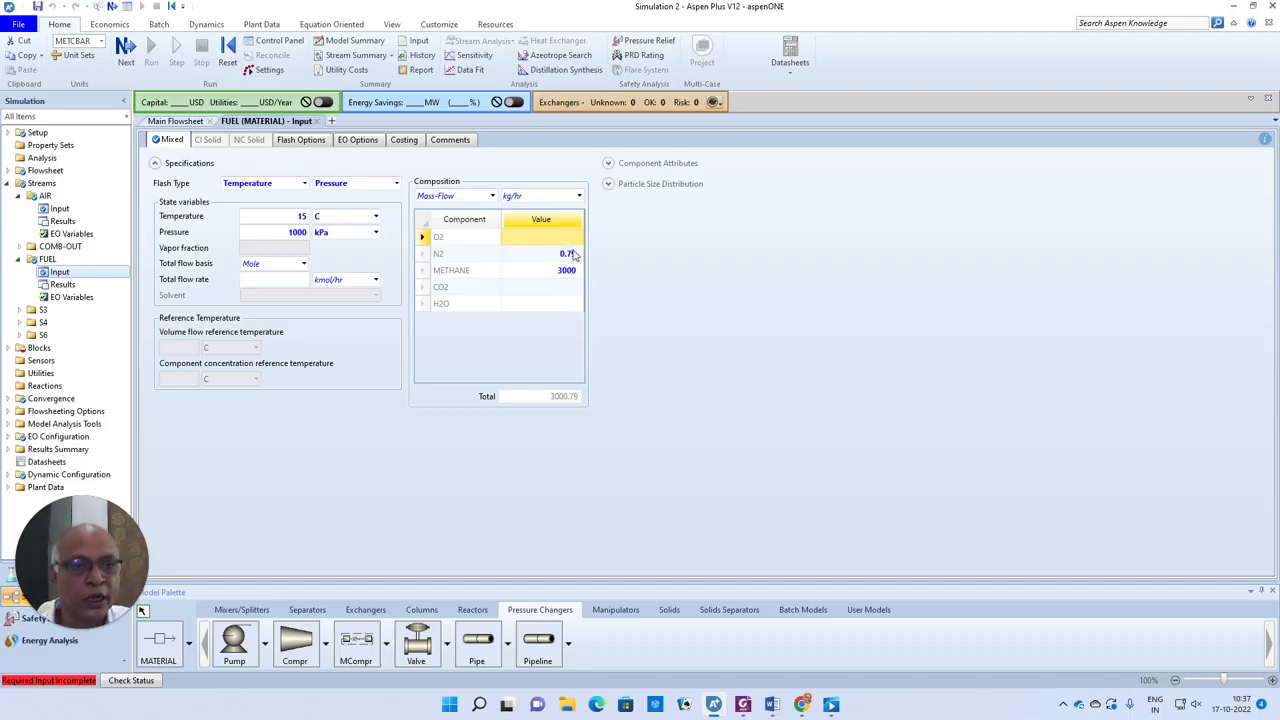
click(572, 254)
key(Delete)
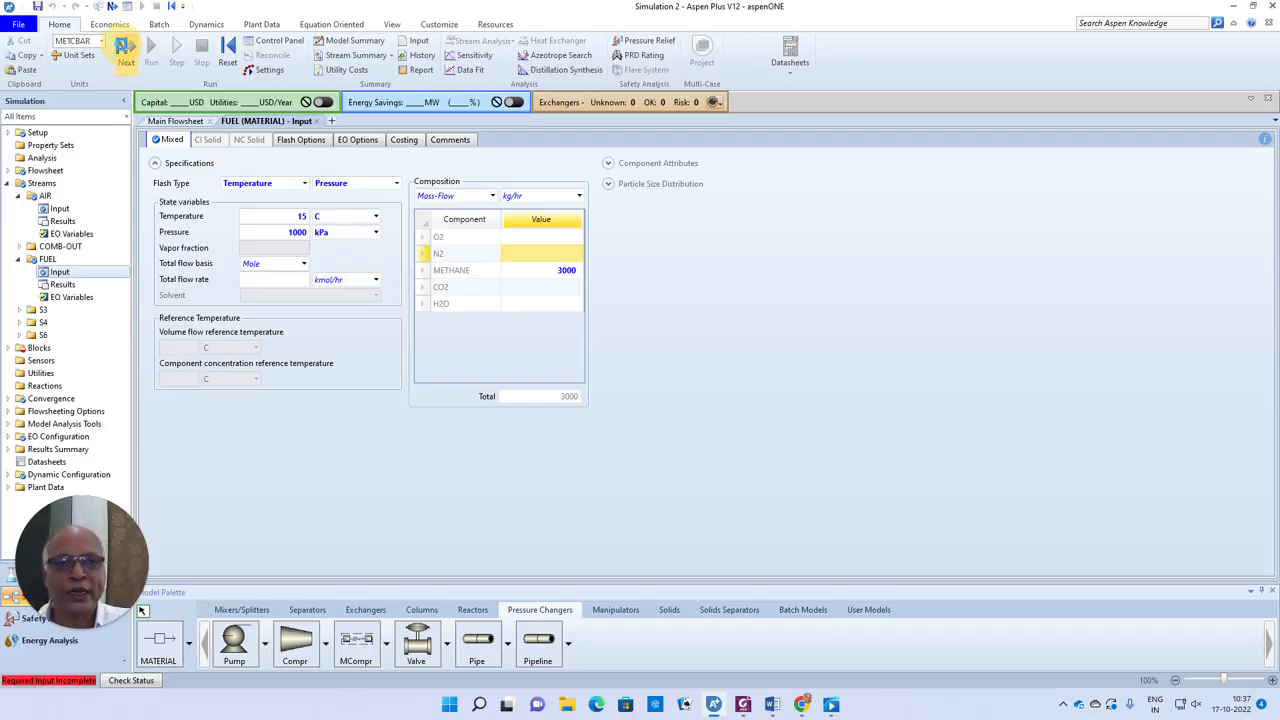
Open the setup form of compressor B2 and set its type to Isentropic.
click(124, 47)
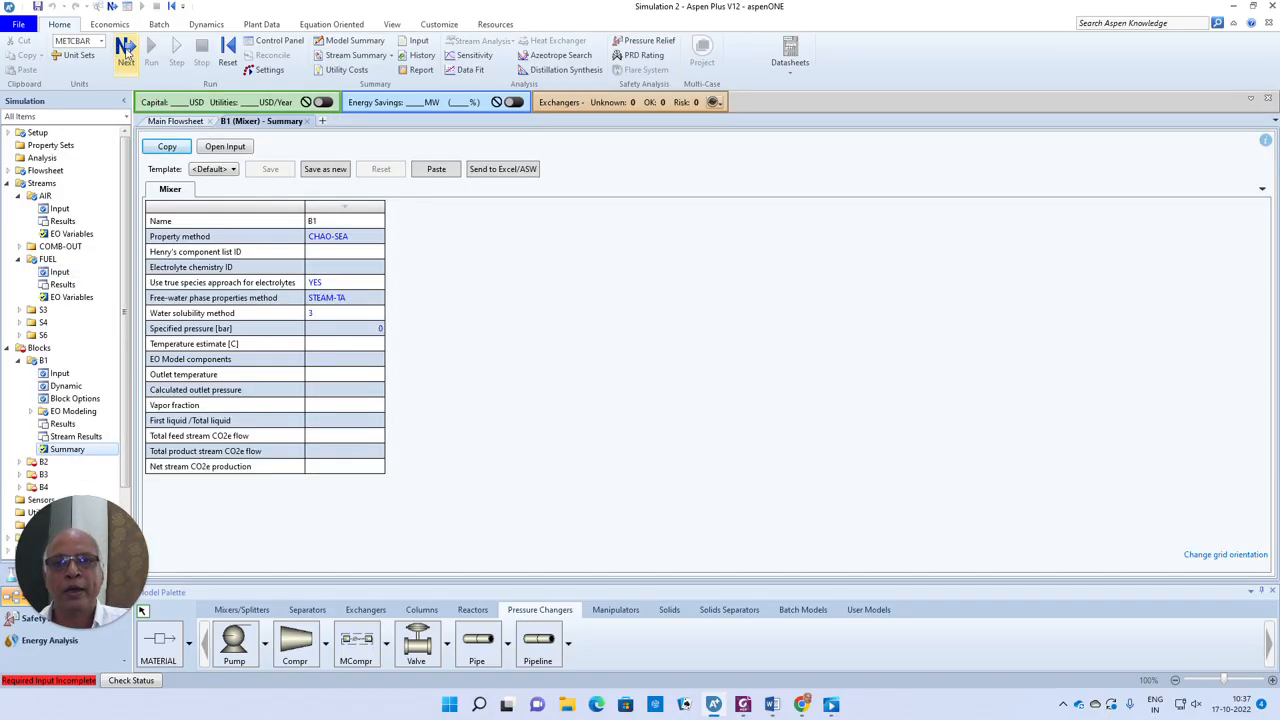
click(125, 48)
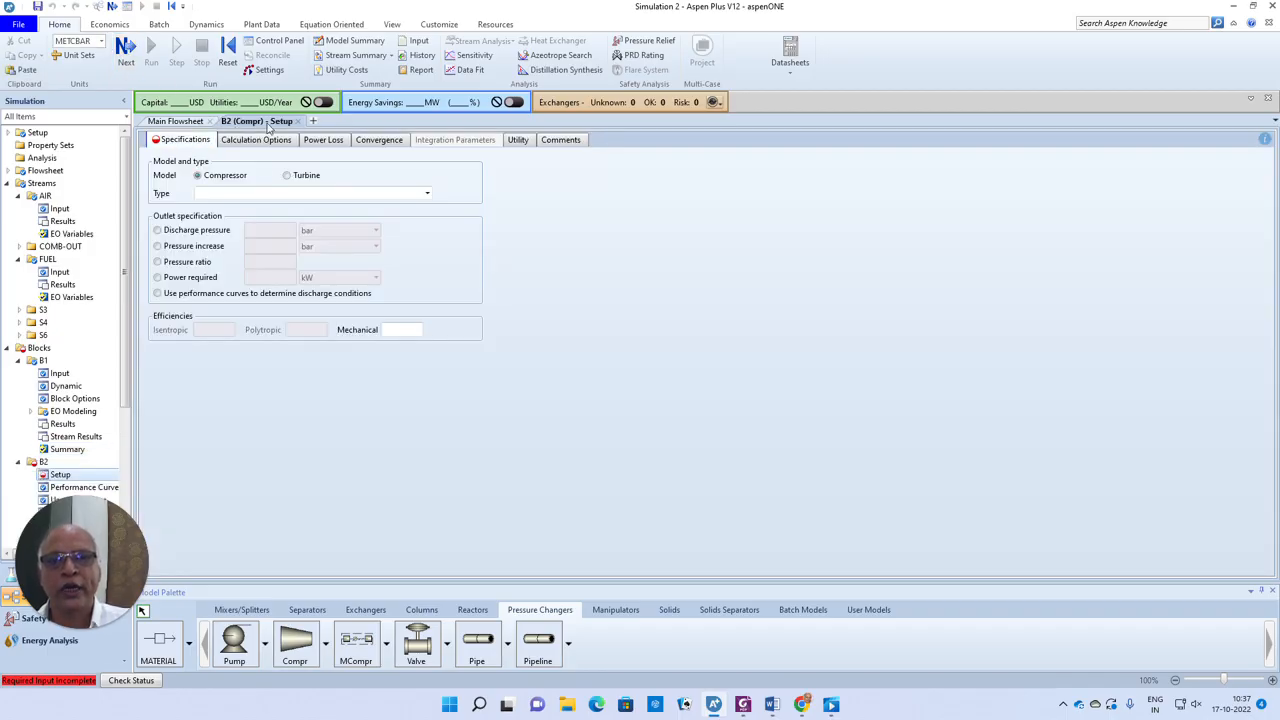
click(426, 193)
click(245, 212)
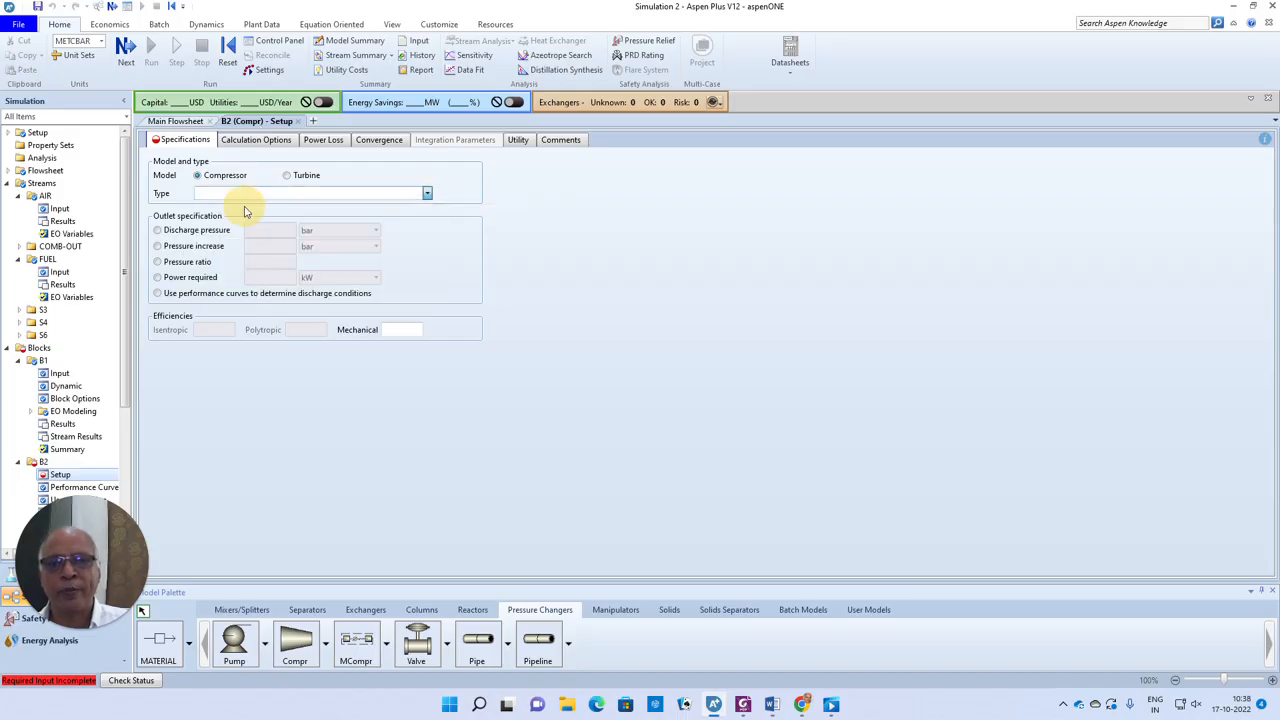
Specify compressor B2's outlet by discharge pressure and set it to 2900 kPa.
click(159, 231)
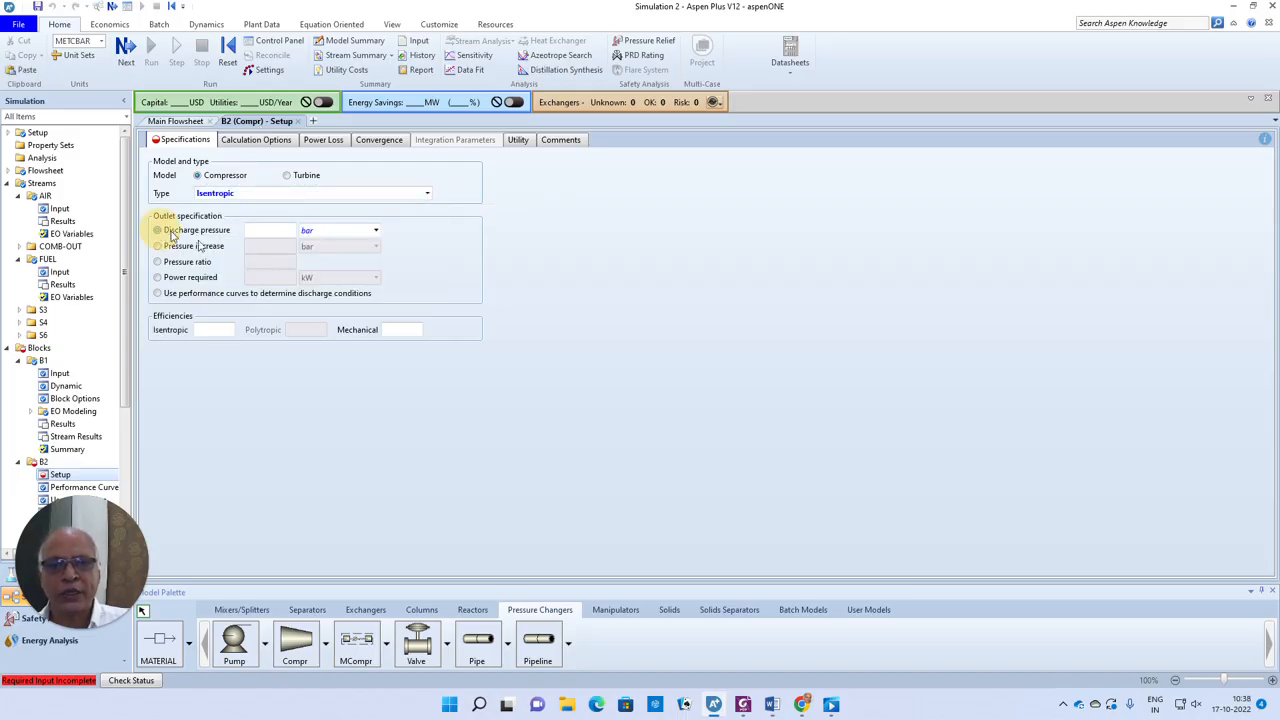
click(376, 232)
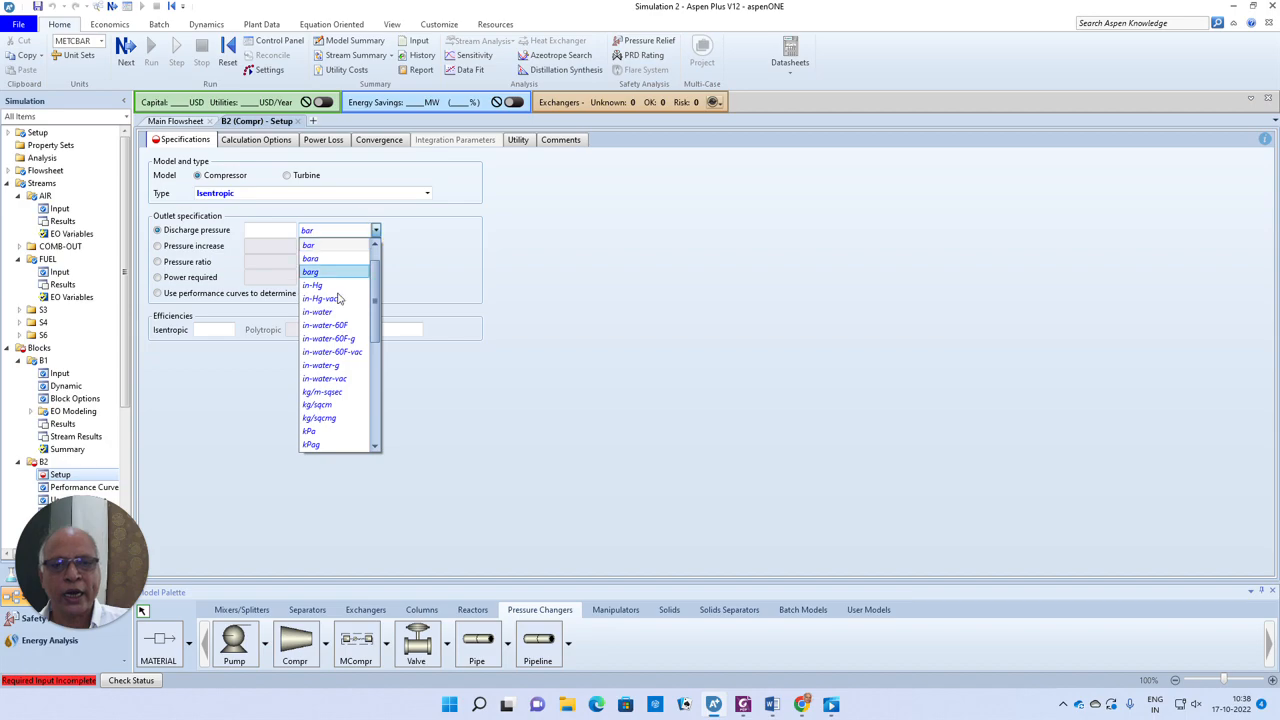
click(323, 433)
click(264, 234)
text(2)
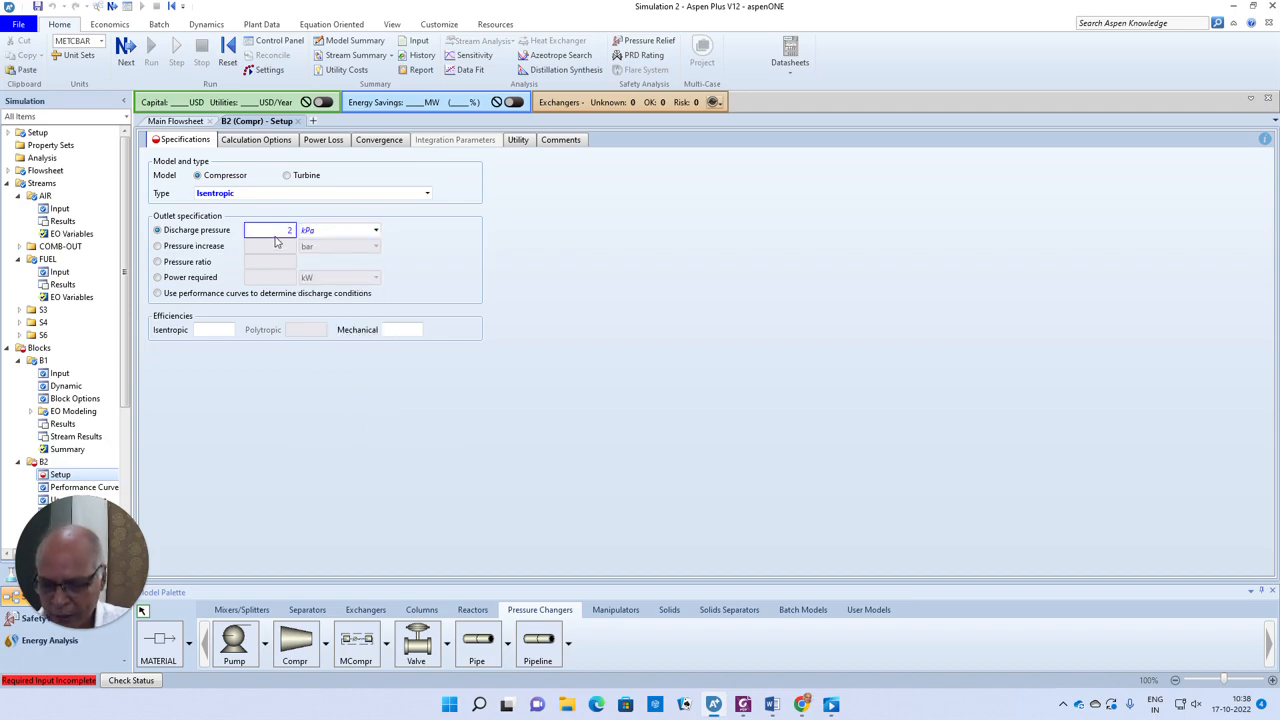
text(900)
key(Return)
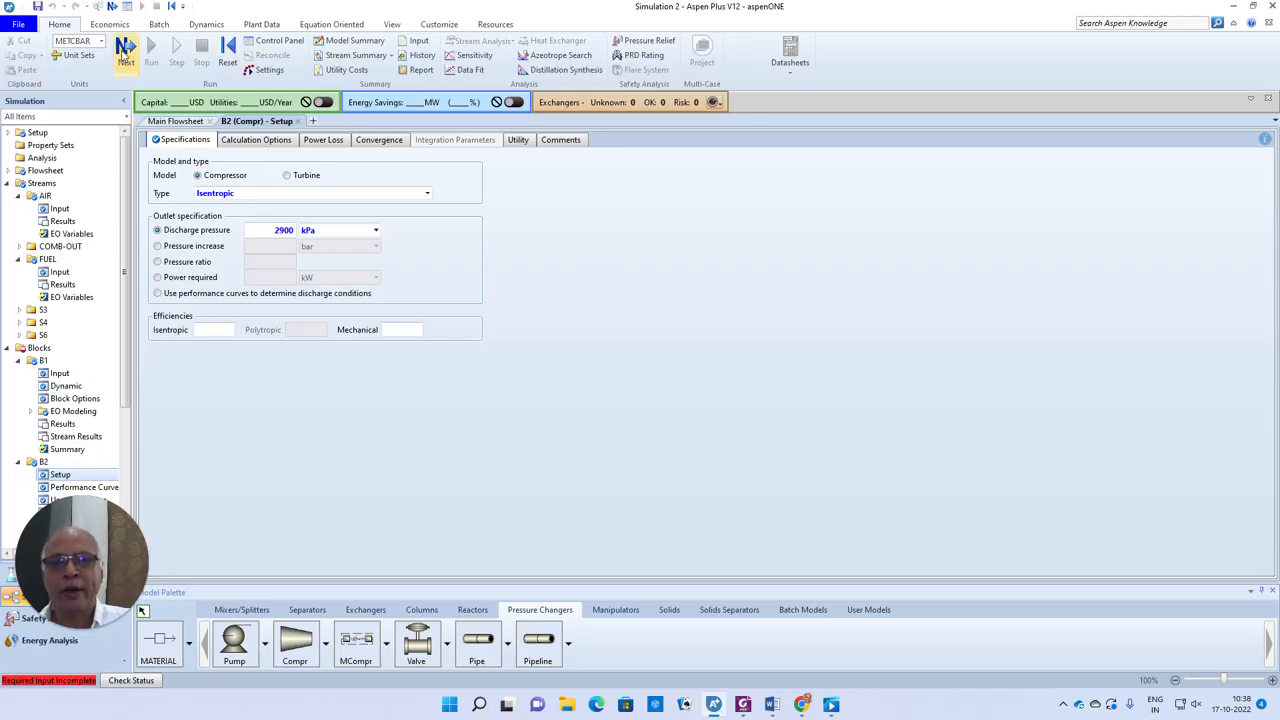
Open the setup form of block B4, set its model to Turbine and its type to Isentropic.
click(125, 50)
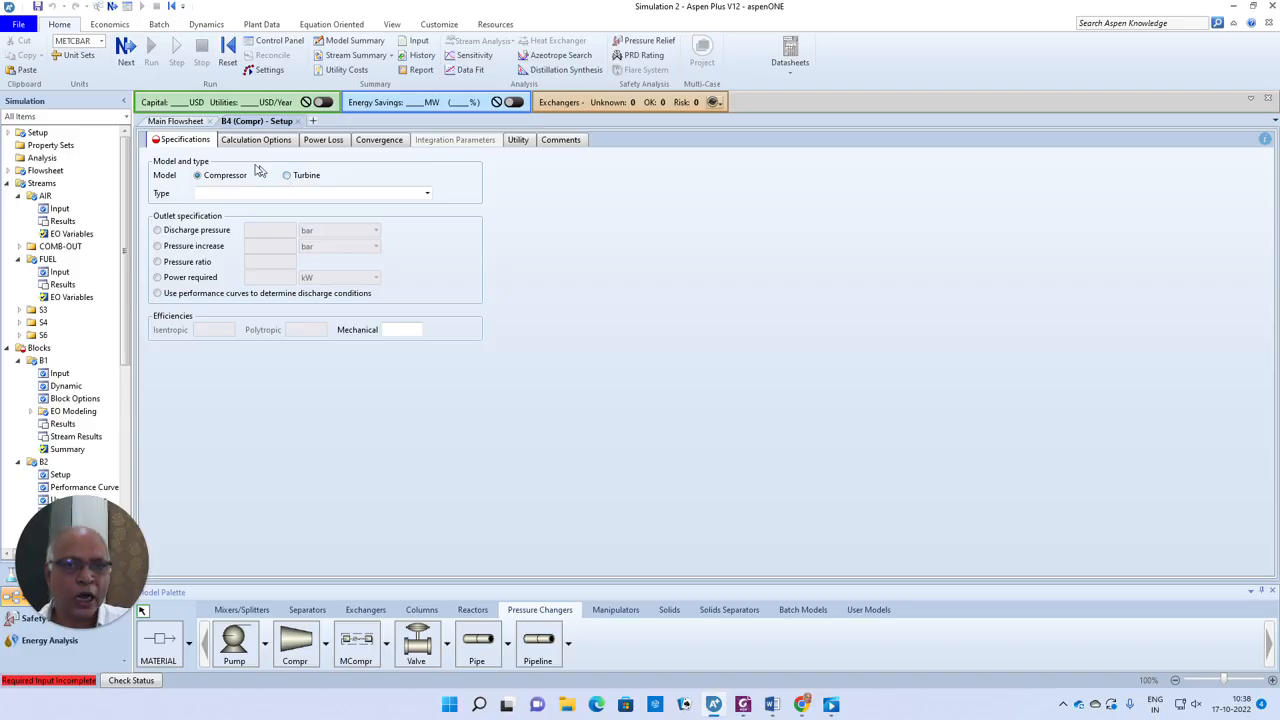
click(178, 121)
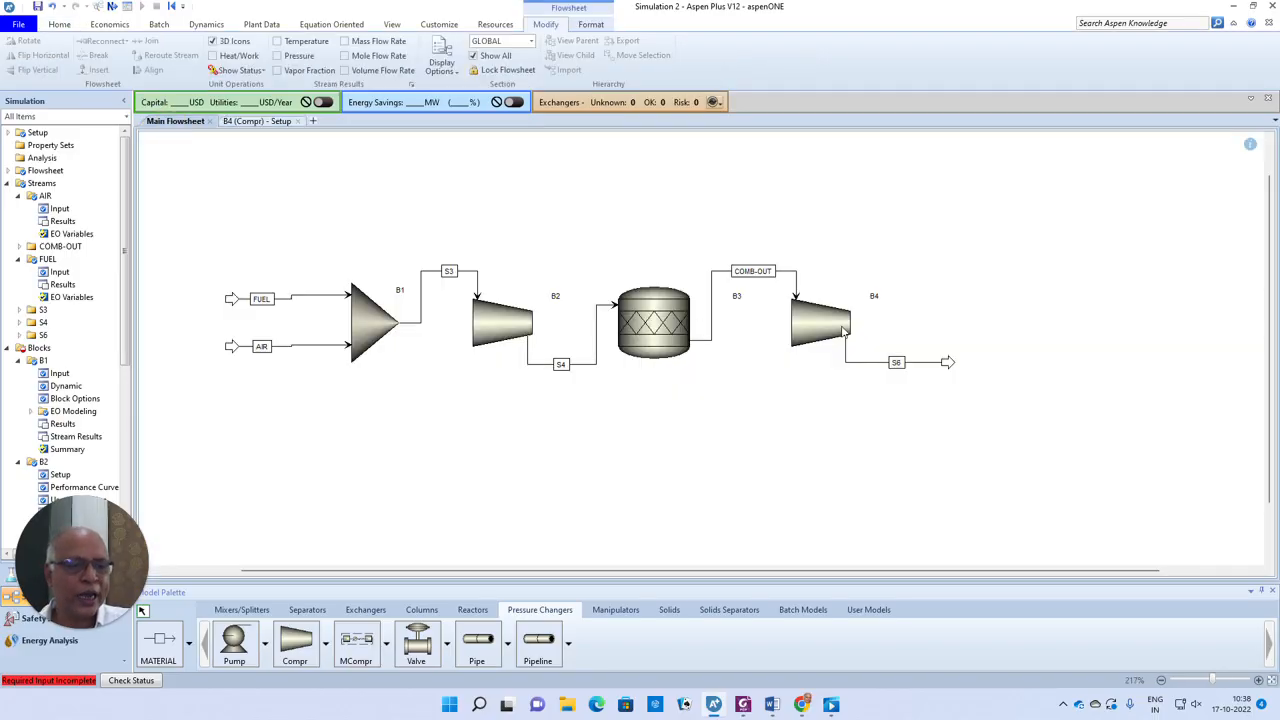
click(257, 121)
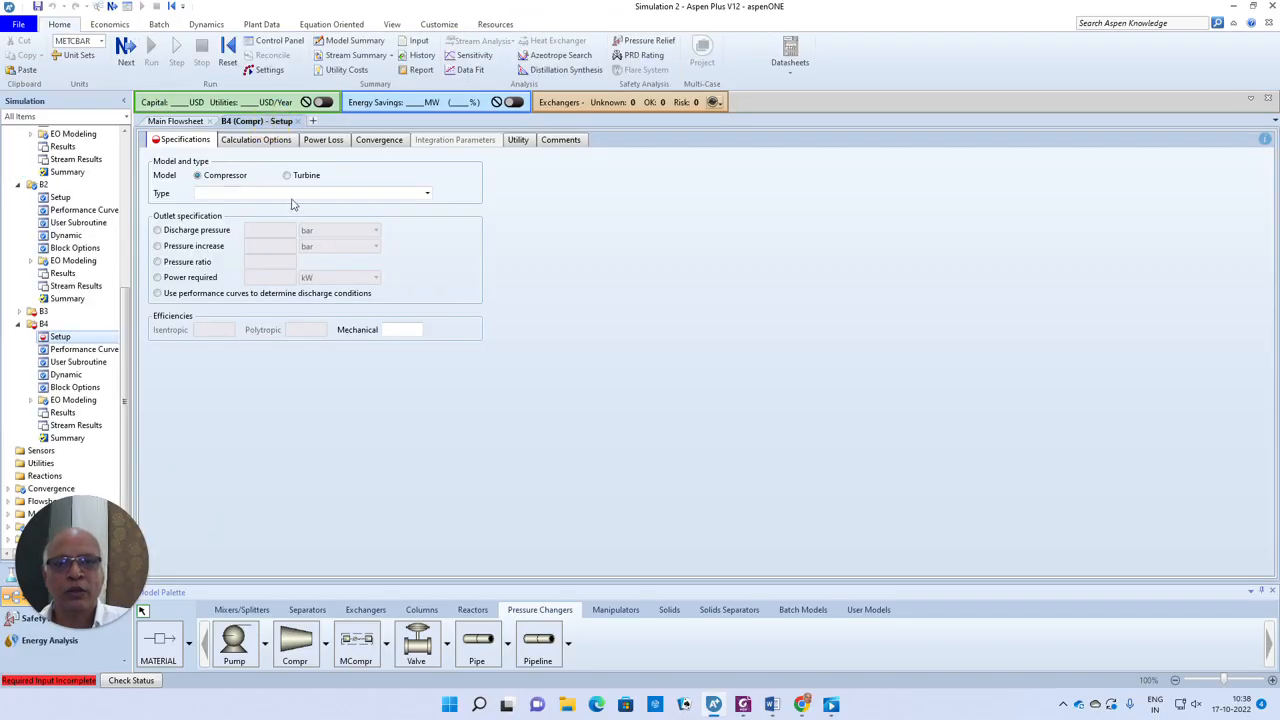
click(287, 177)
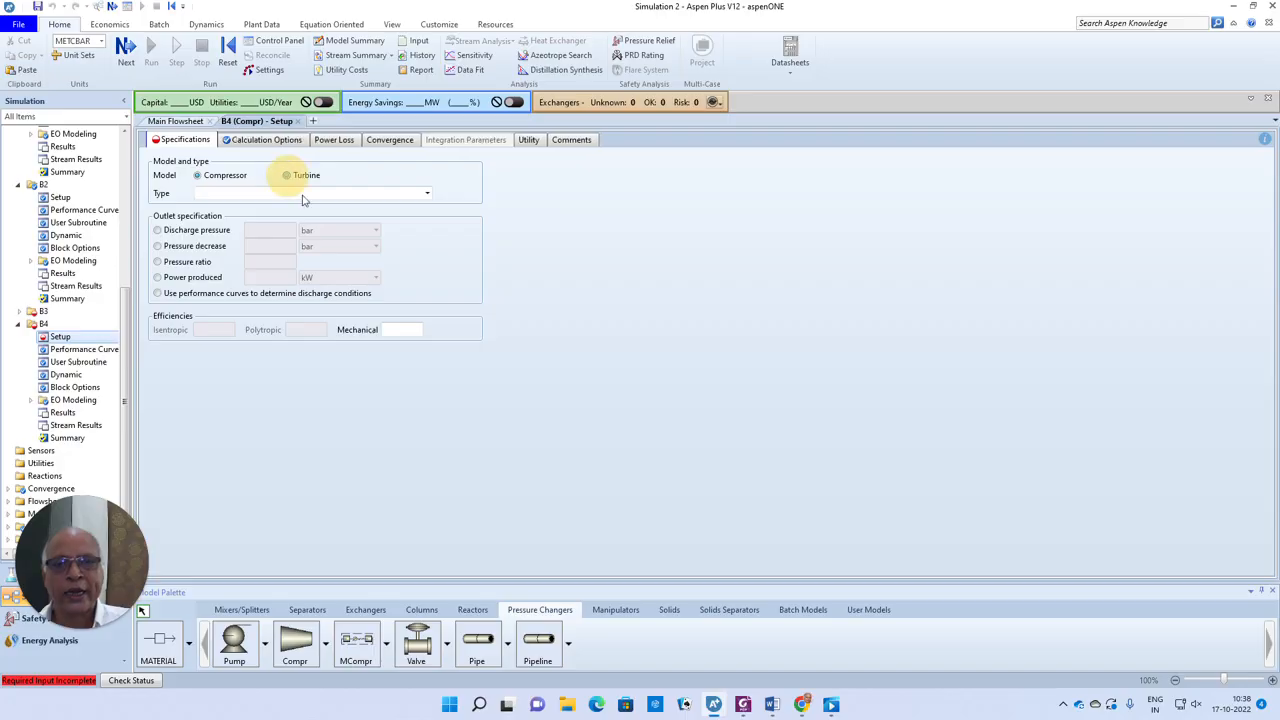
click(427, 194)
click(245, 208)
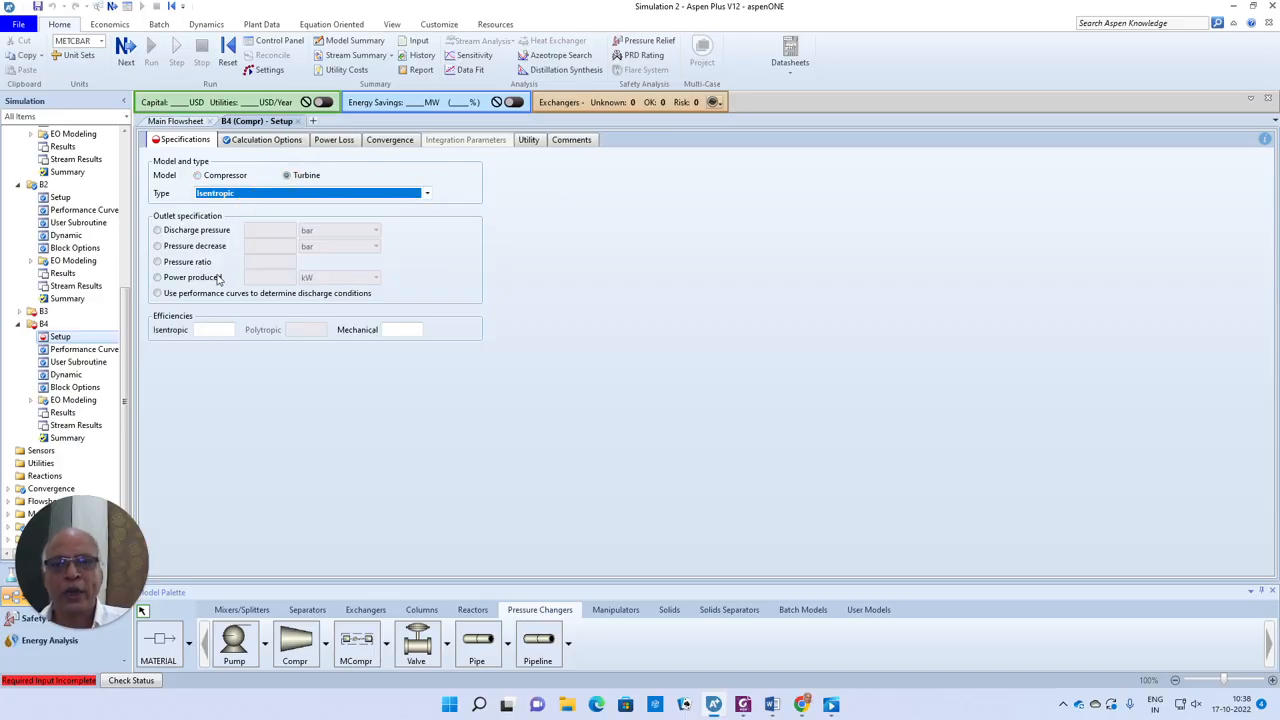
Set turbine B4's discharge pressure to 2 bar and its valid phases for convergence to Vapor-Only.
click(157, 231)
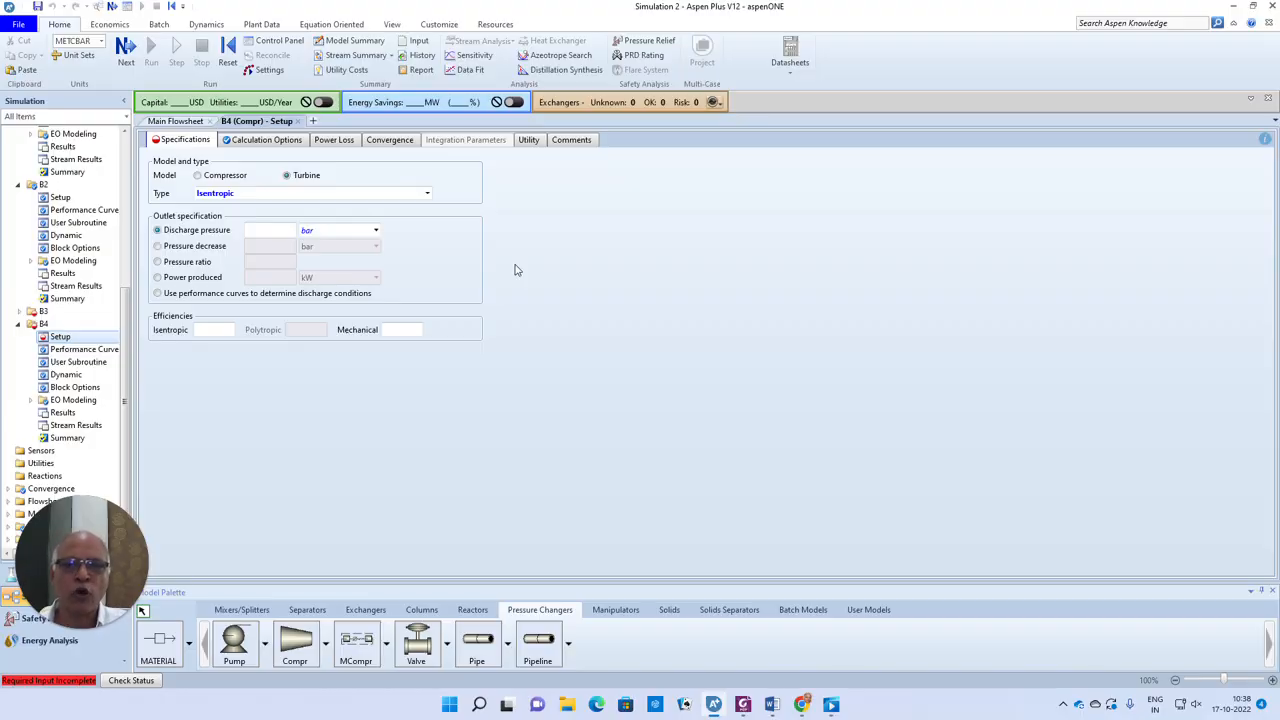
click(278, 233)
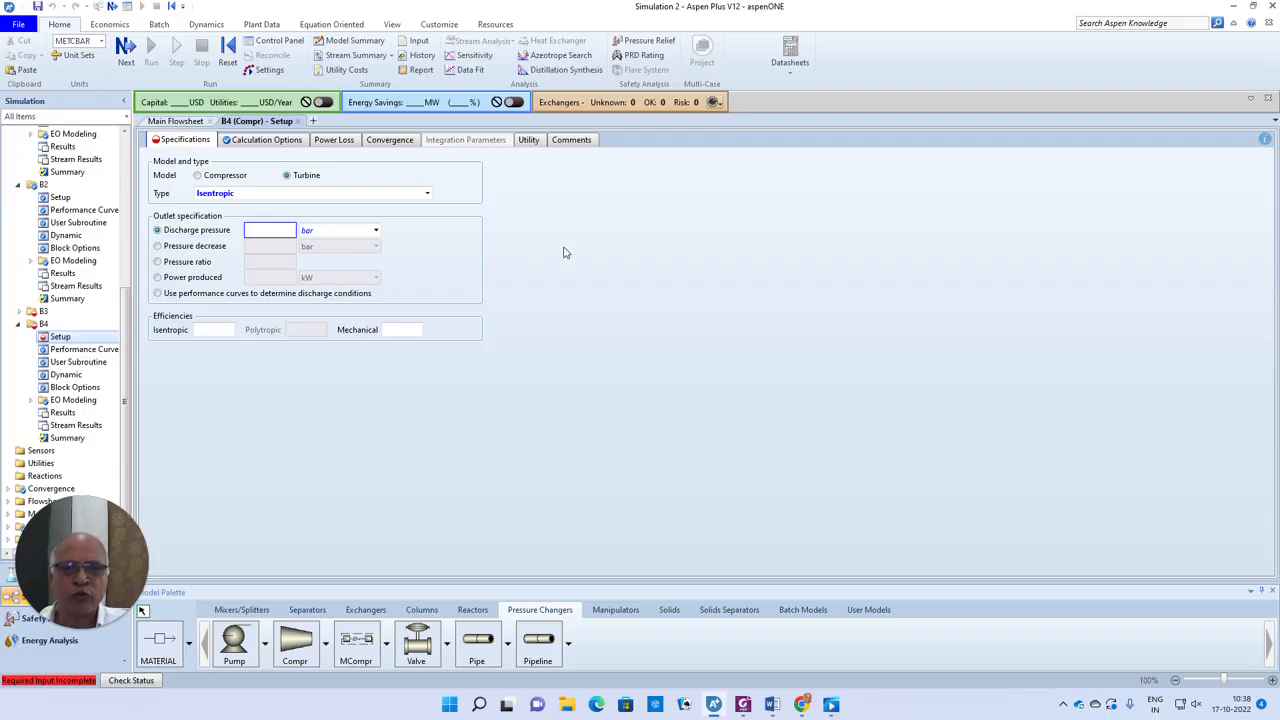
text(2)
click(396, 143)
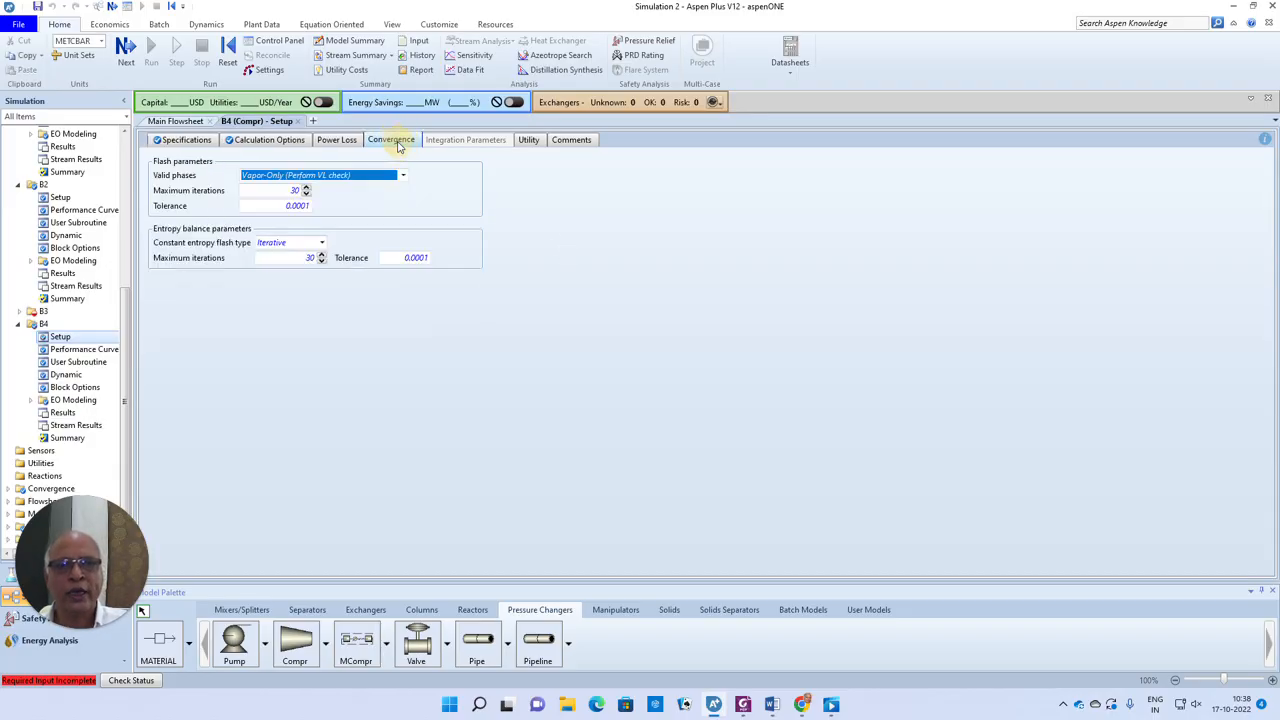
click(401, 178)
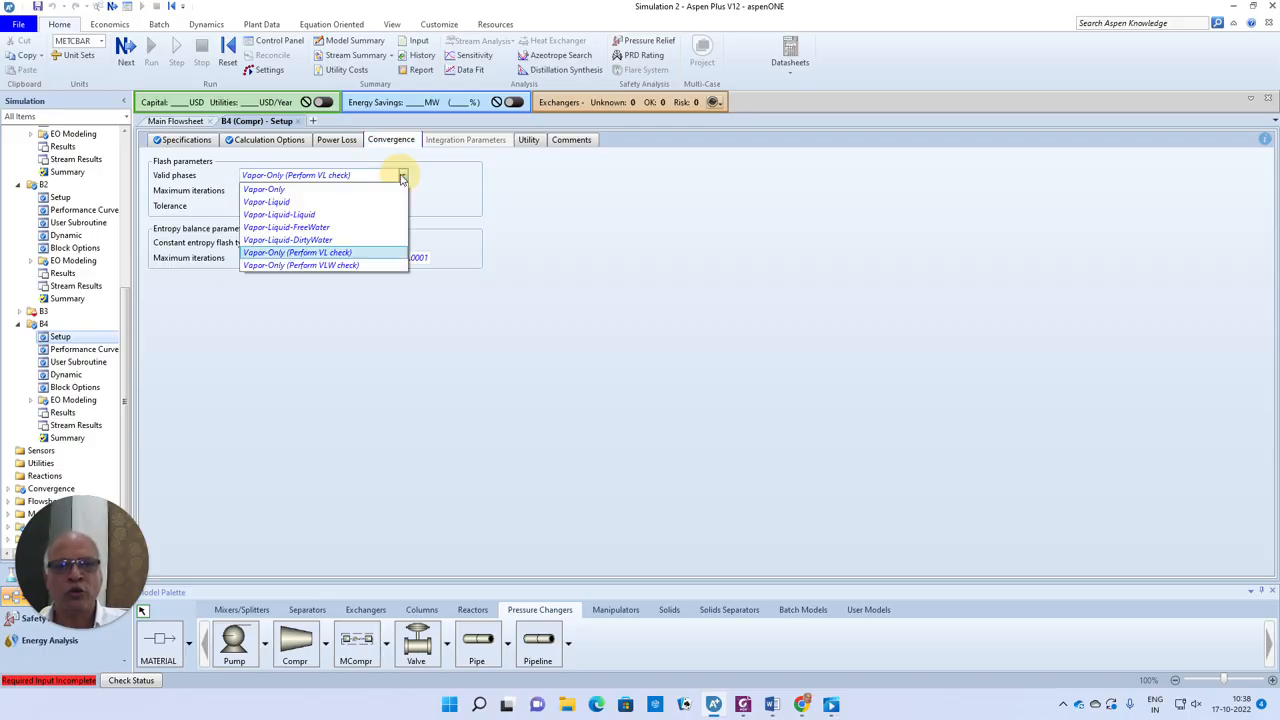
click(299, 190)
click(638, 240)
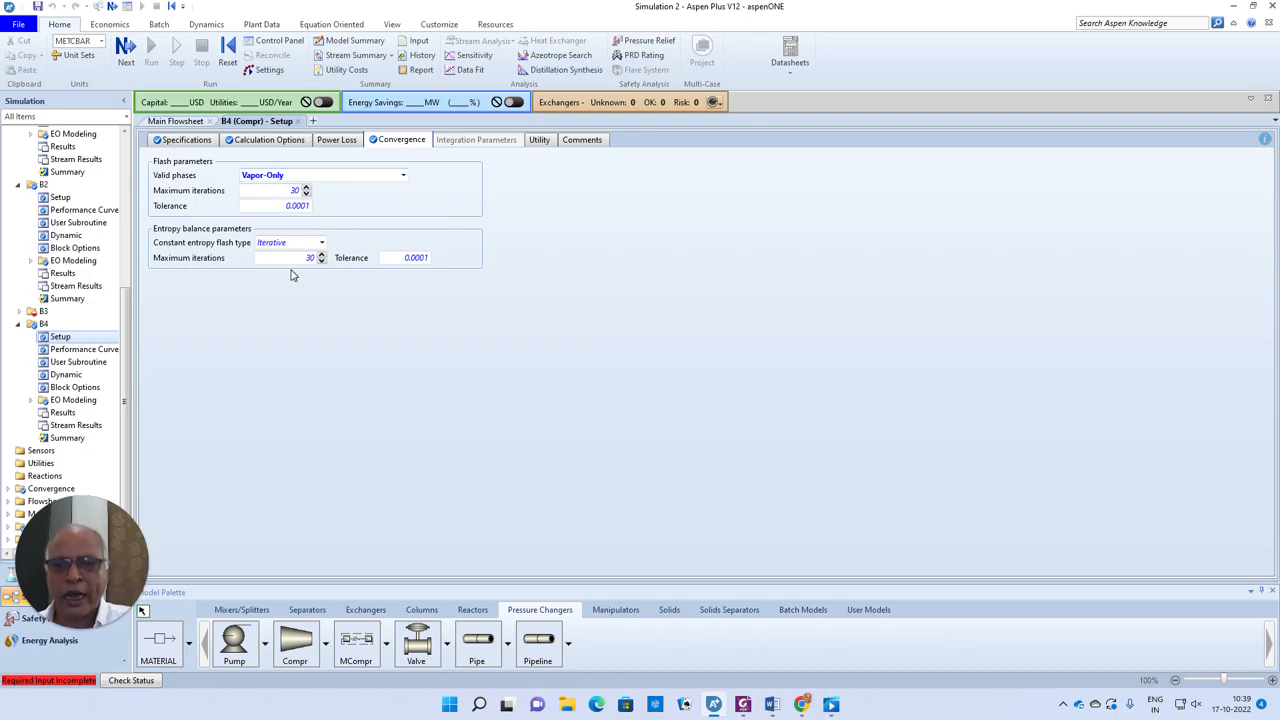
Open the setup form of reactor B3, set its flash type to Pressure and Duty, and enter 0 bar and 0 cal/sec.
click(125, 45)
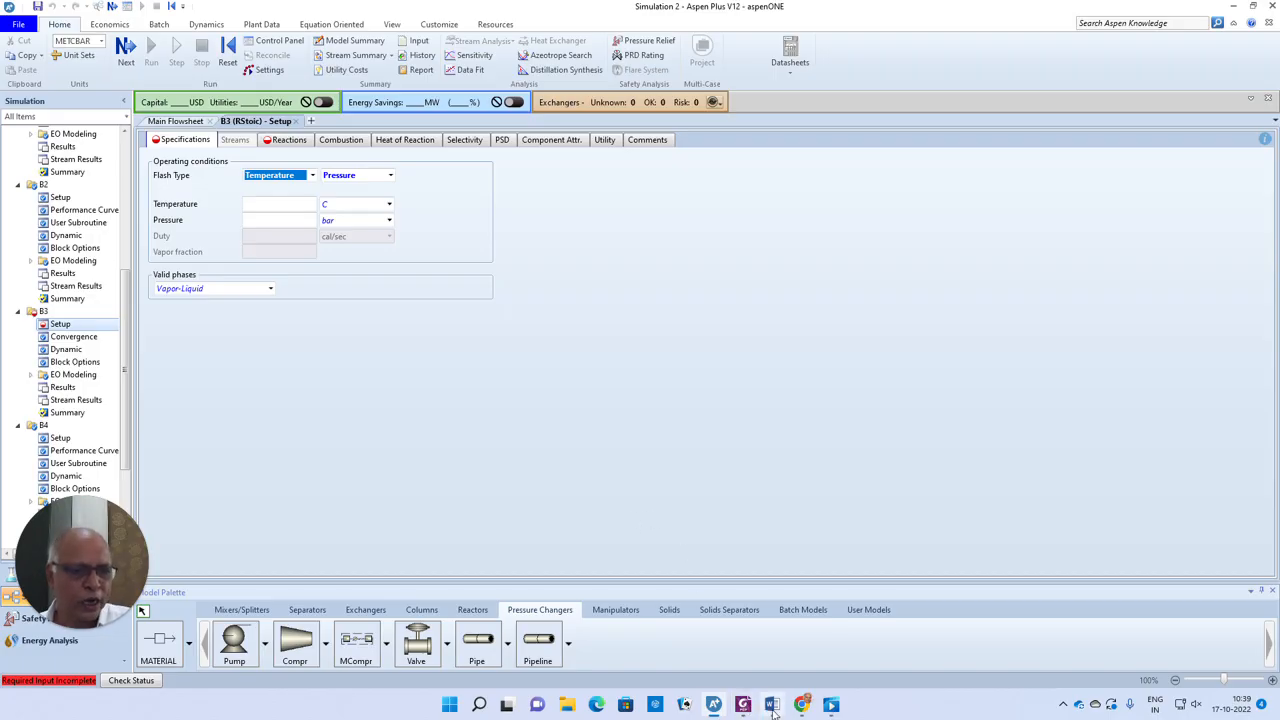
click(313, 176)
click(262, 202)
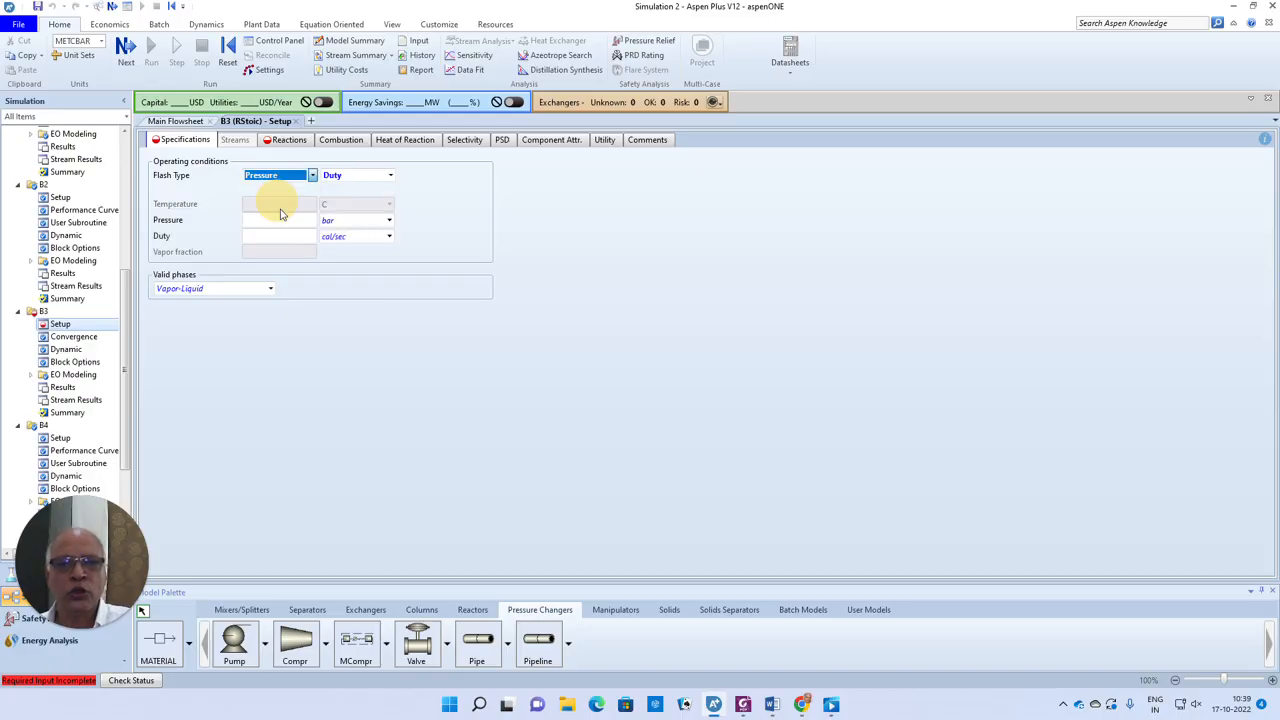
click(297, 238)
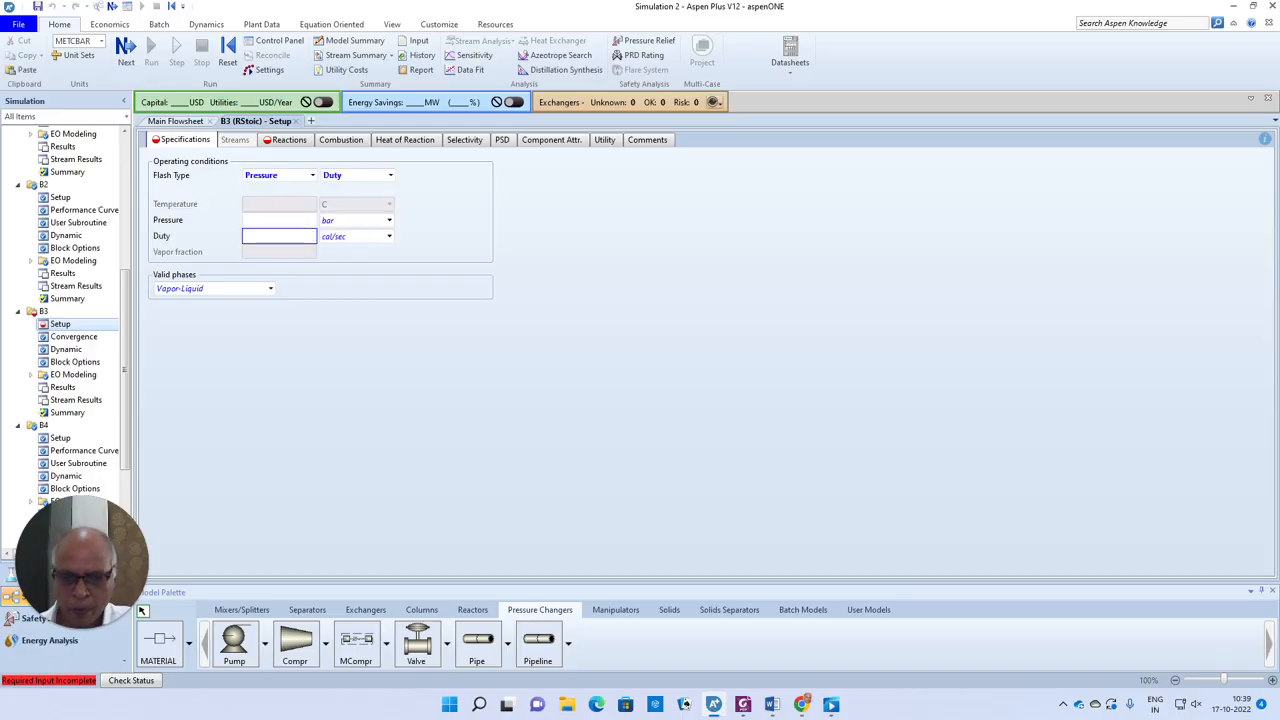
click(300, 221)
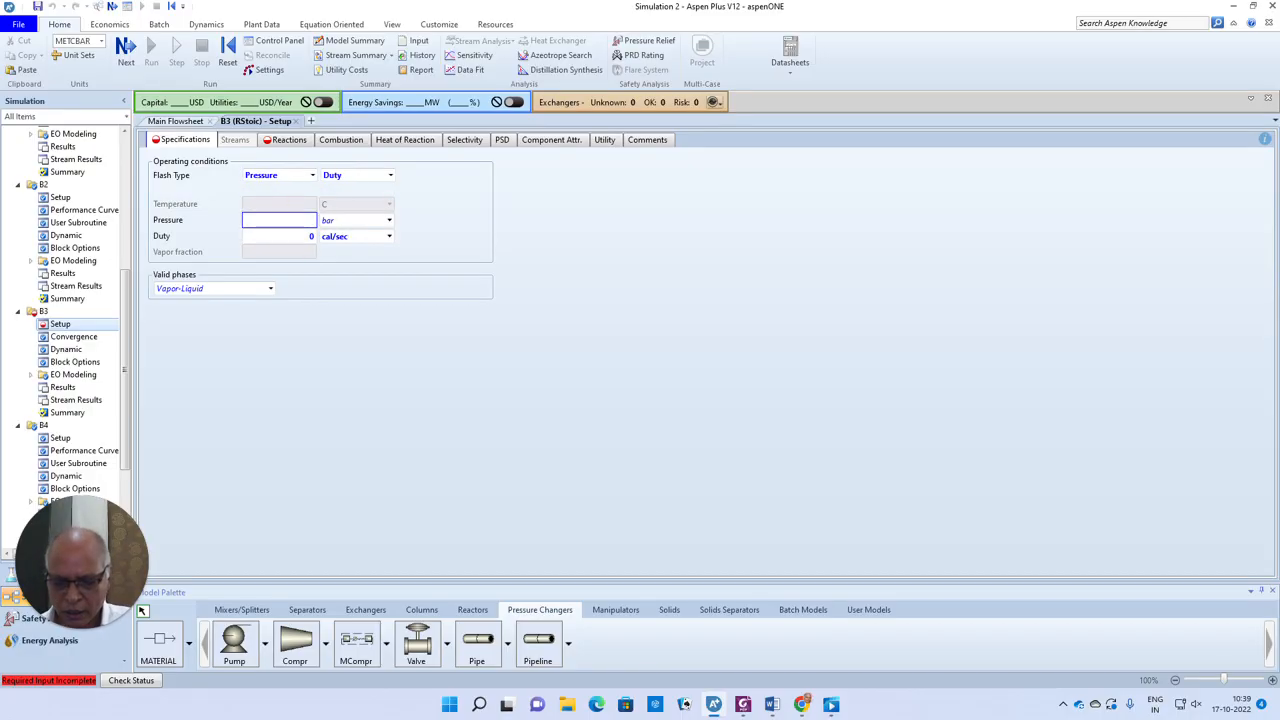
click(455, 345)
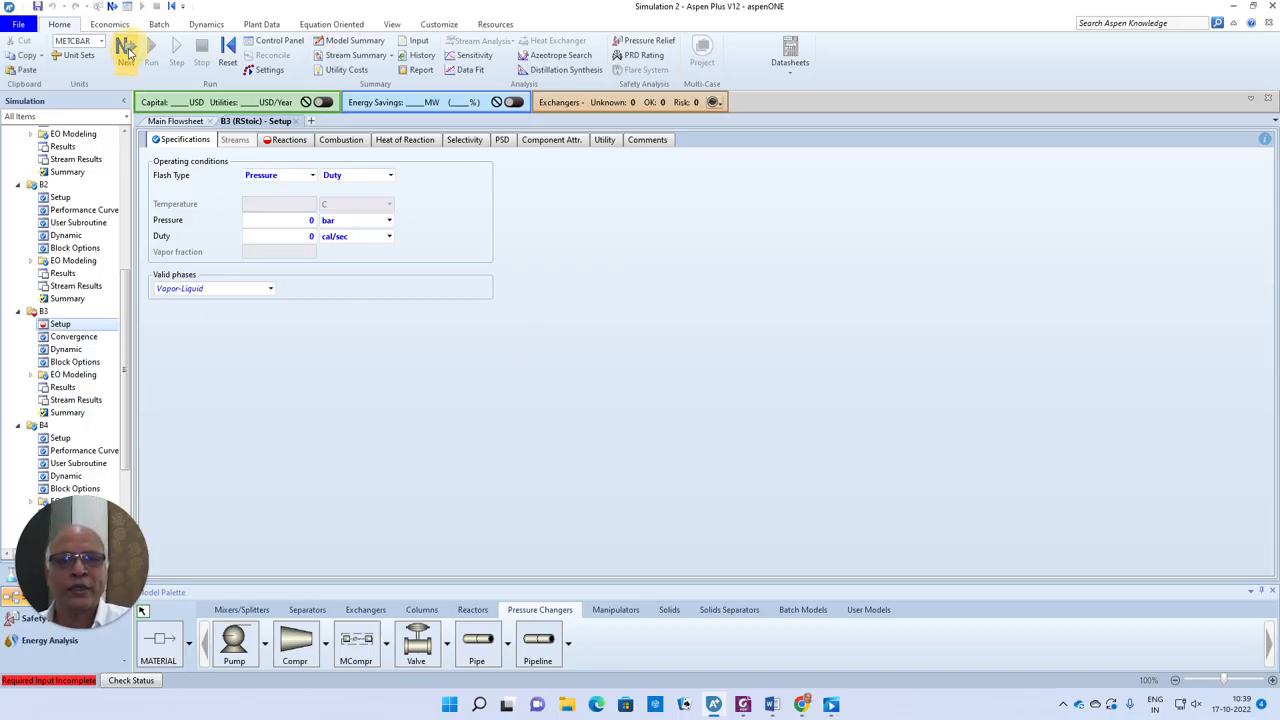
Create a new reaction in reactor B3 with METHANE (coefficient -1) and O2 (coefficient -2) as reactants.
click(126, 50)
click(229, 206)
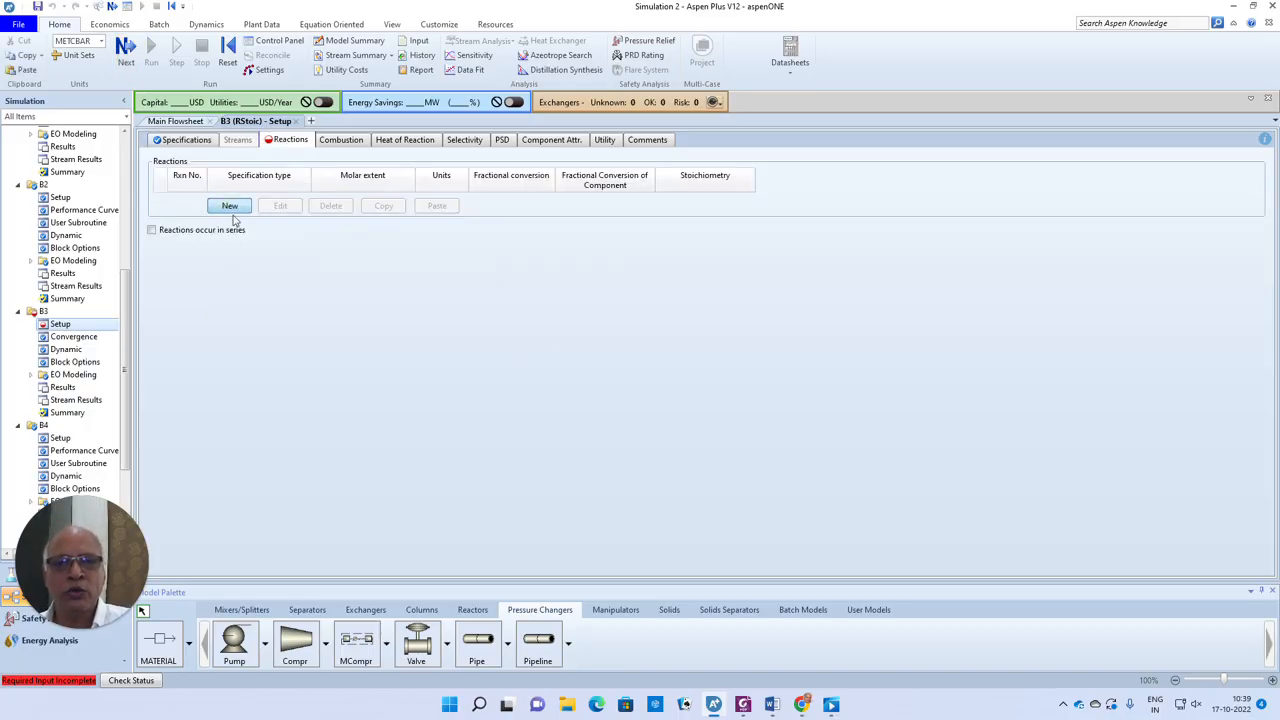
click(518, 297)
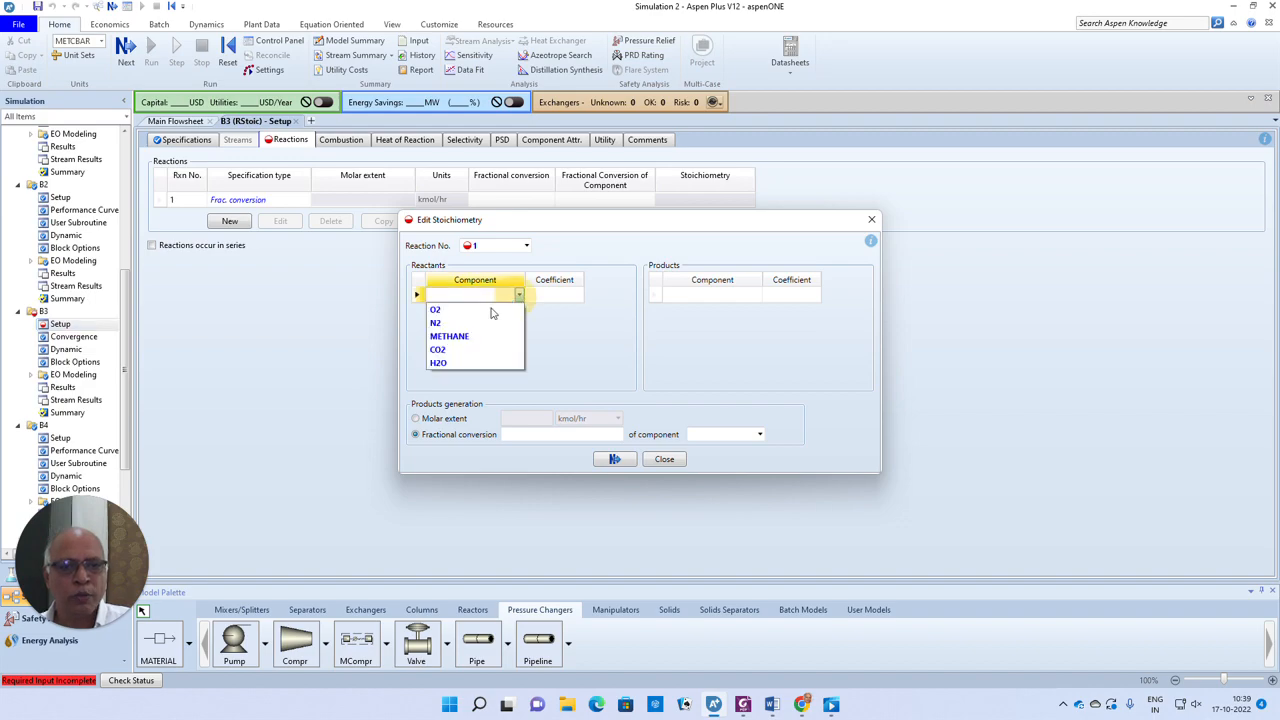
click(450, 334)
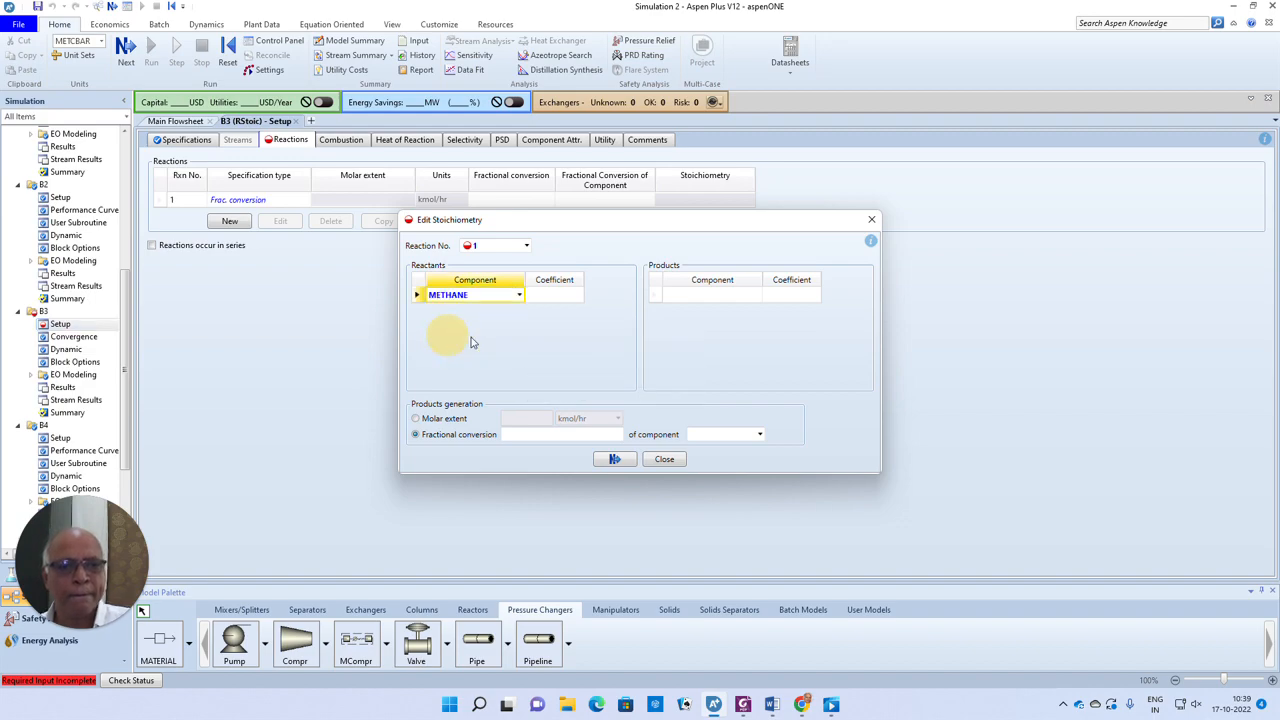
click(552, 298)
text(1)
click(519, 311)
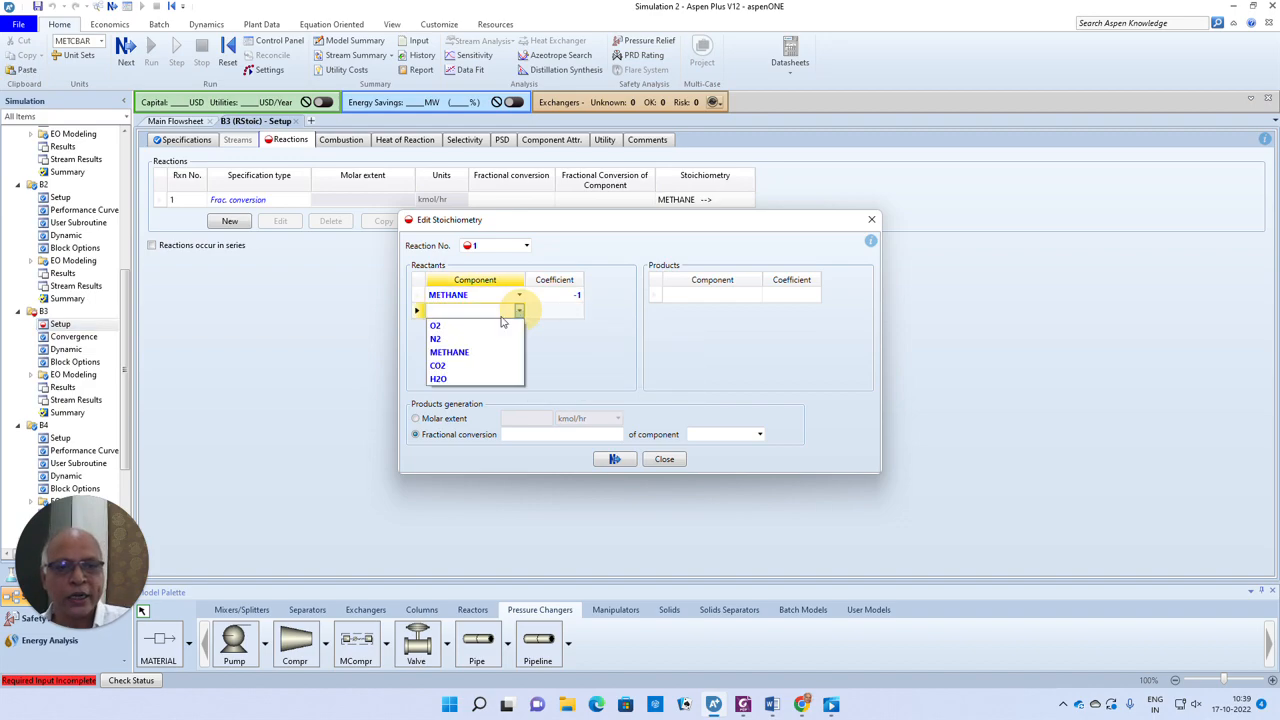
click(500, 329)
click(561, 314)
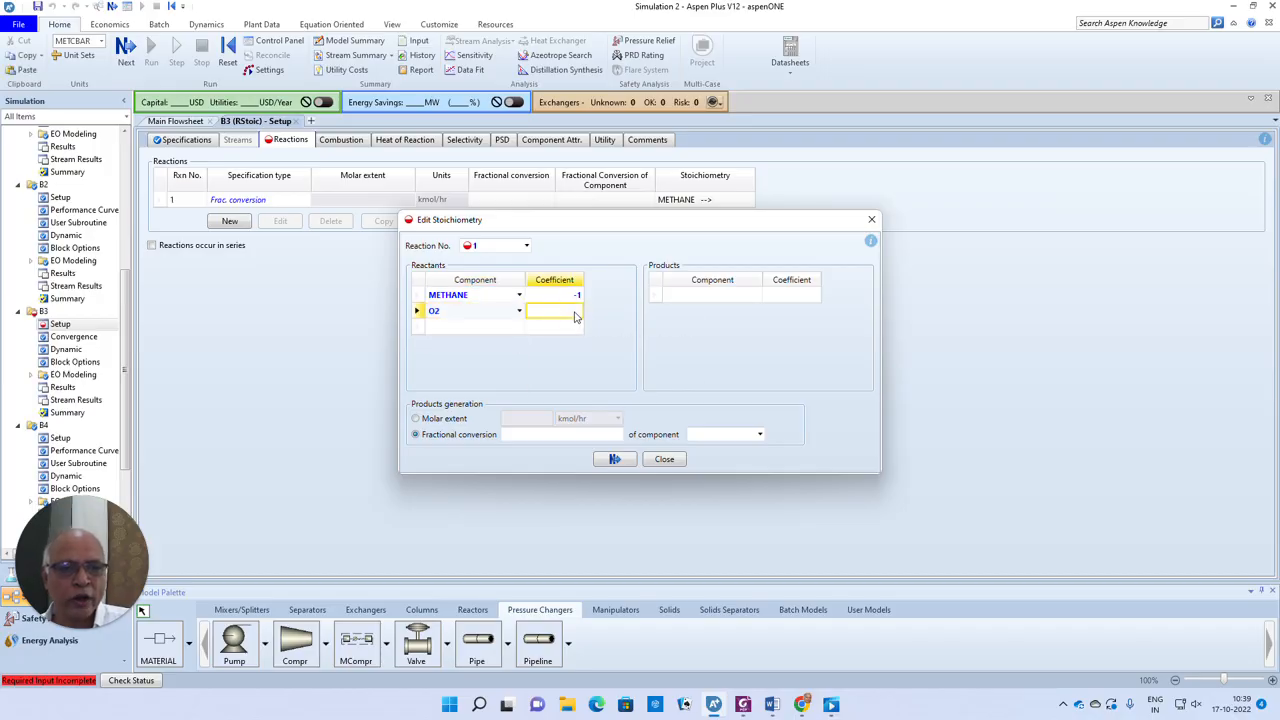
text(2)
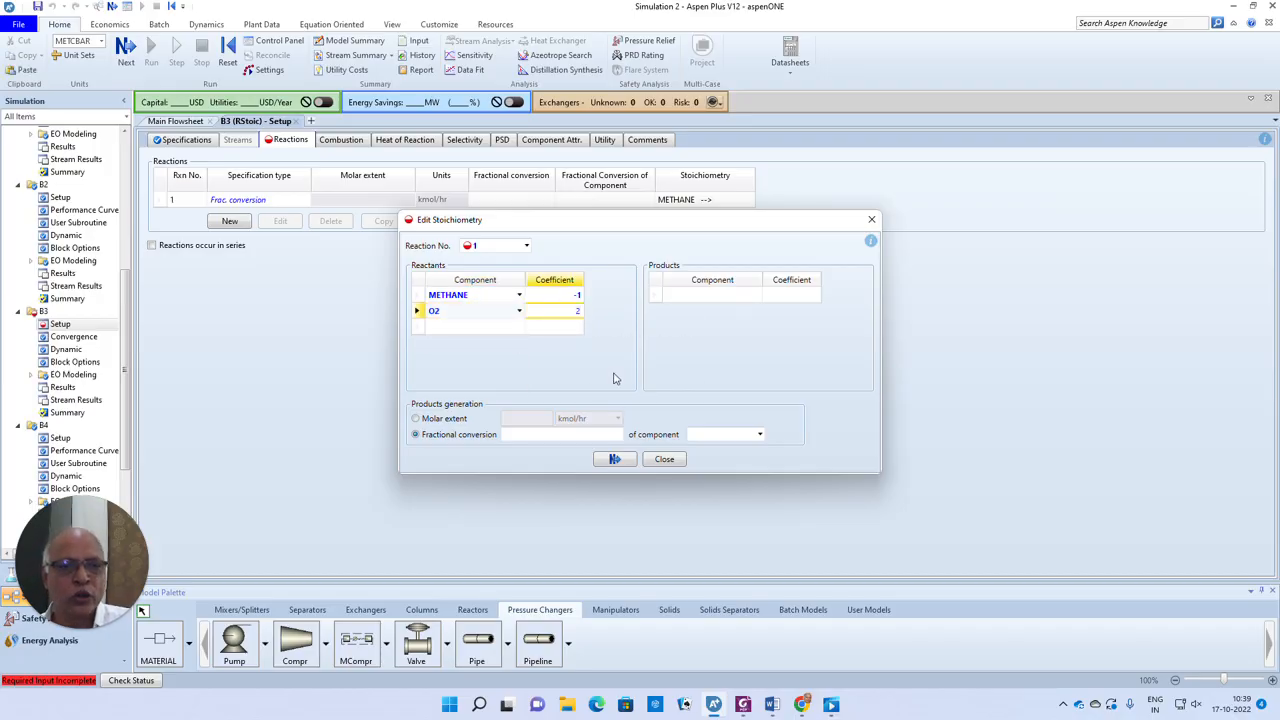
Add CO2 with coefficient 1 and H2O with coefficient 2 as products of reaction 1.
click(754, 298)
click(754, 296)
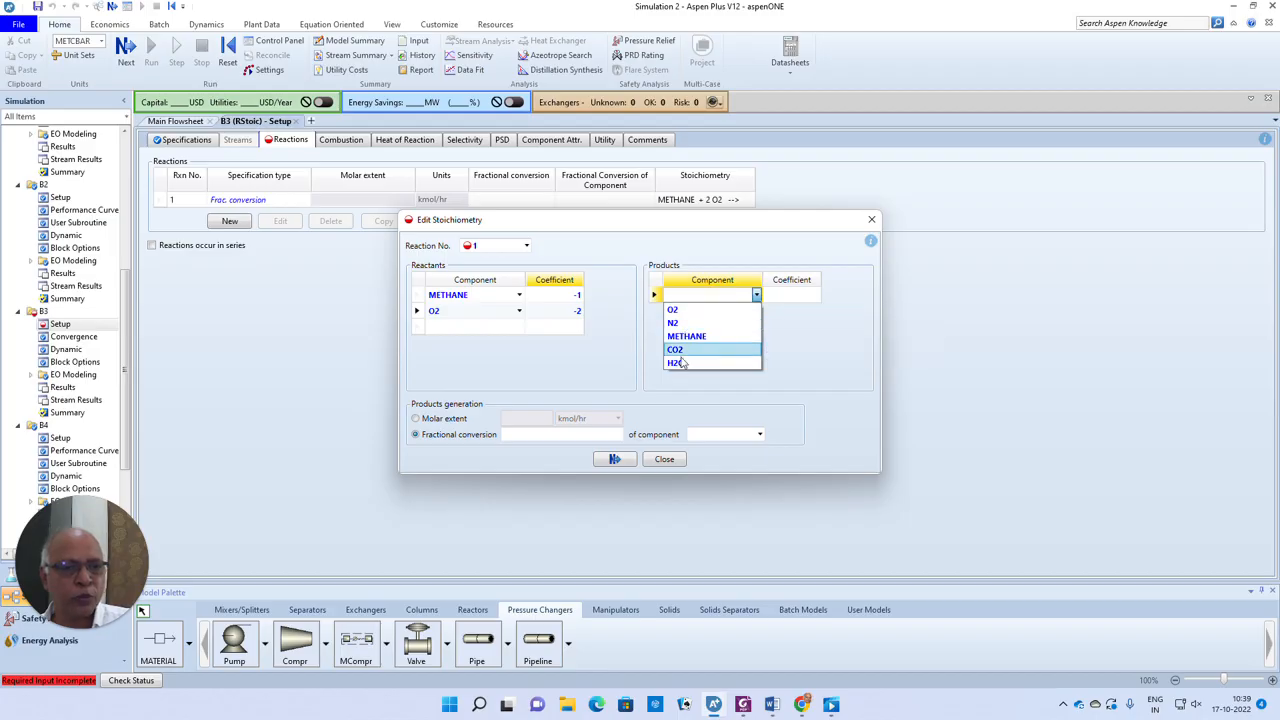
click(745, 348)
click(780, 294)
text(1)
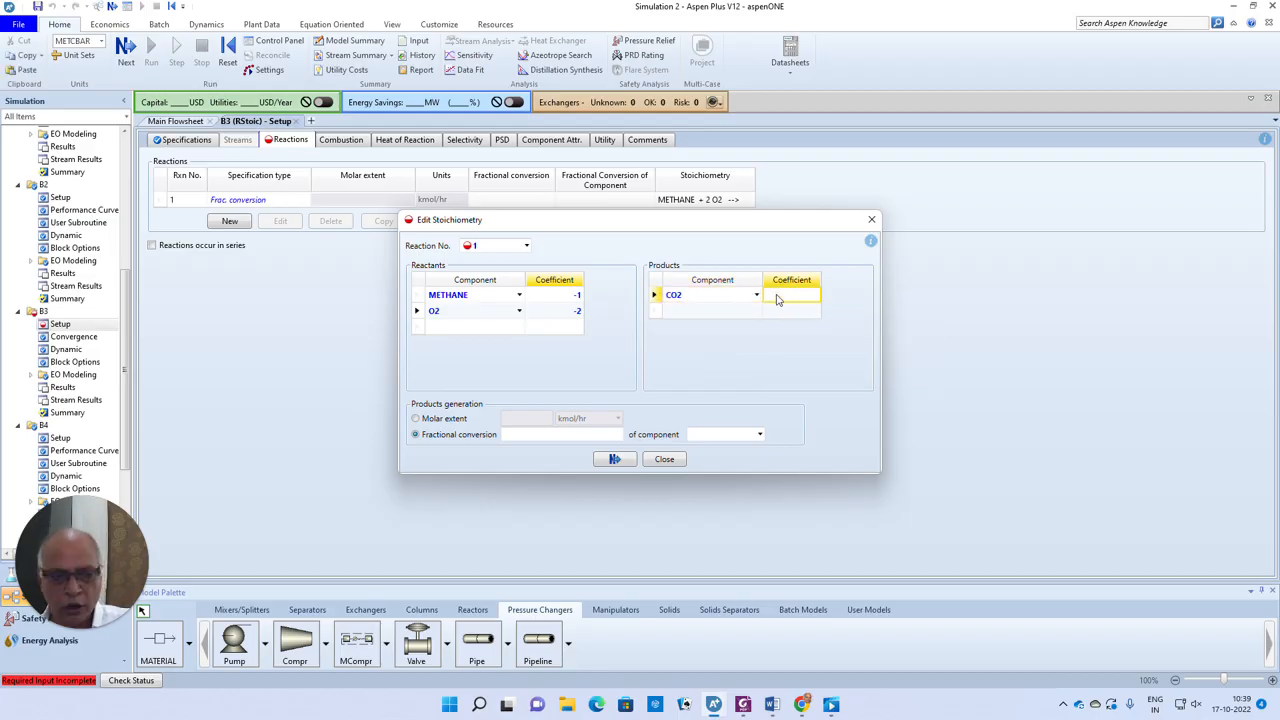
click(756, 314)
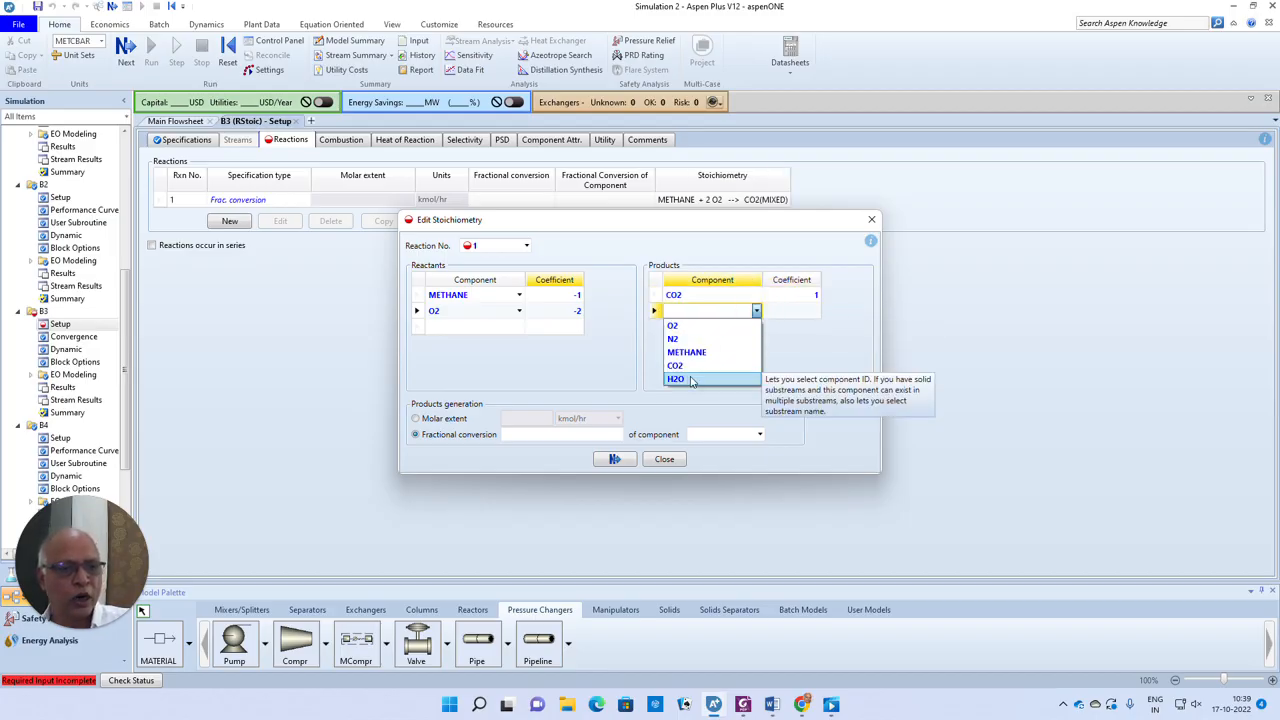
click(700, 379)
click(806, 314)
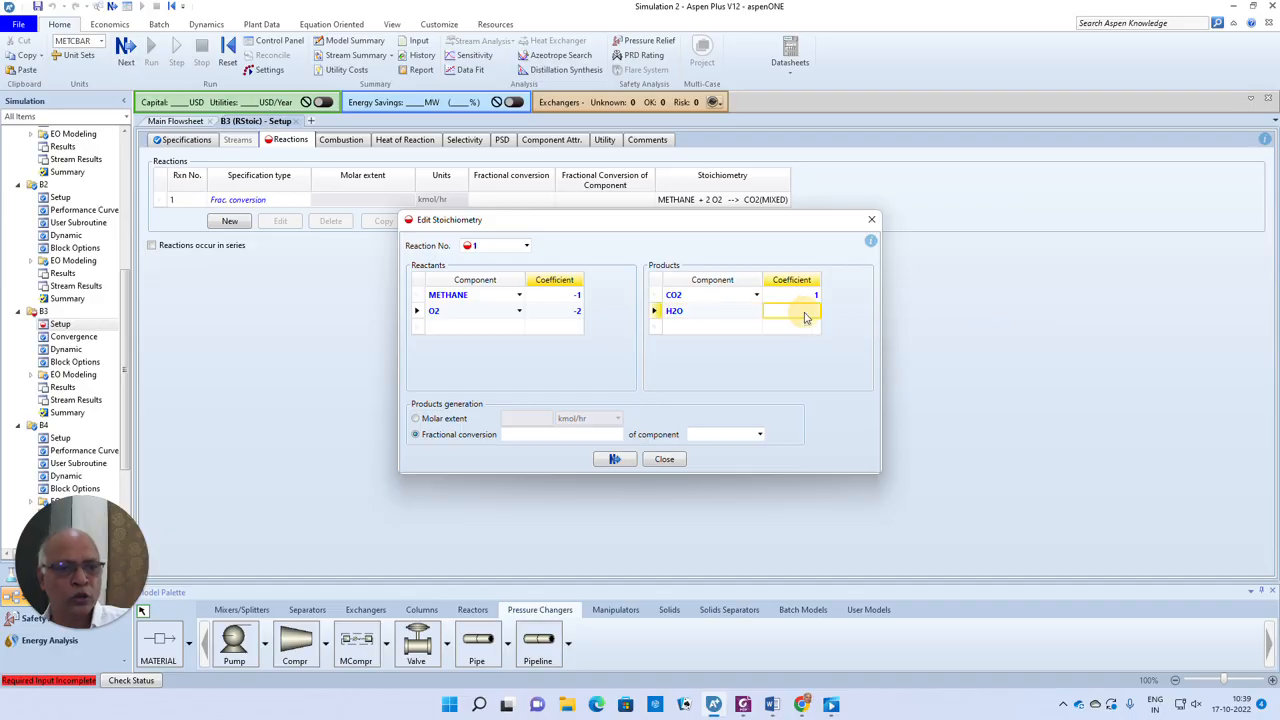
text(2)
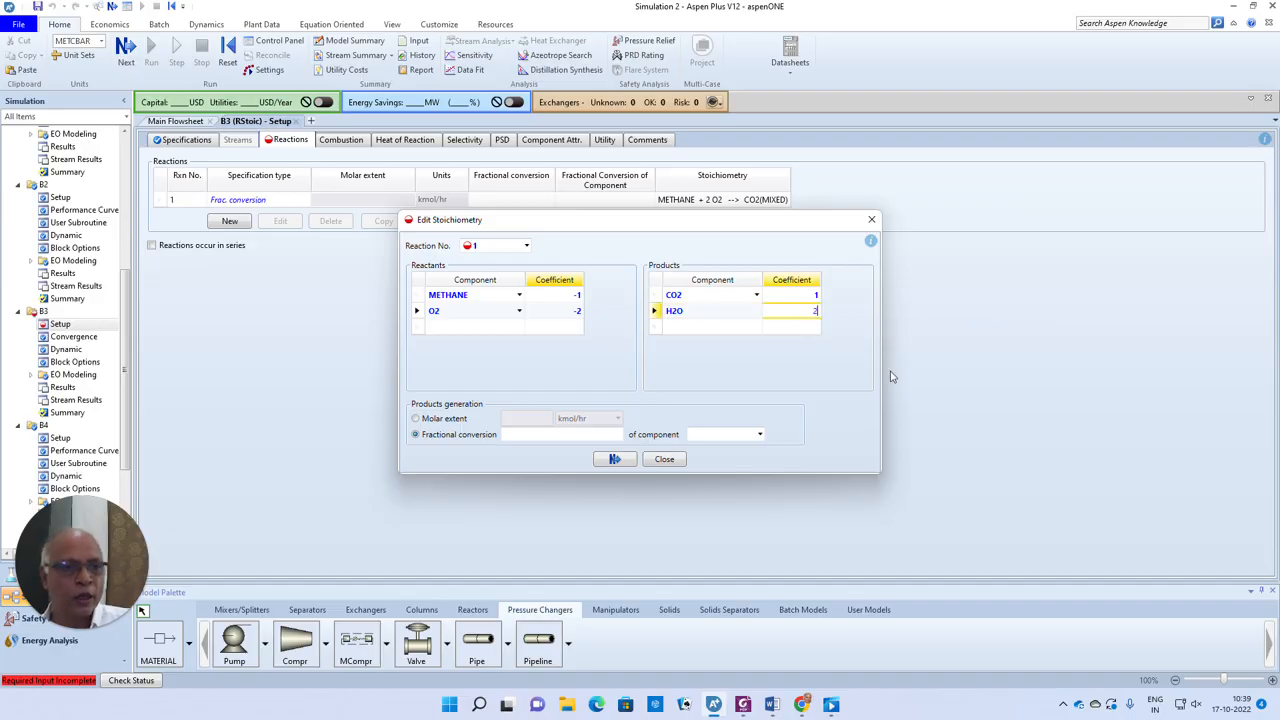
Set the reaction's fractional conversion to 1 of component METHANE and finish editing the stoichiometry.
click(578, 436)
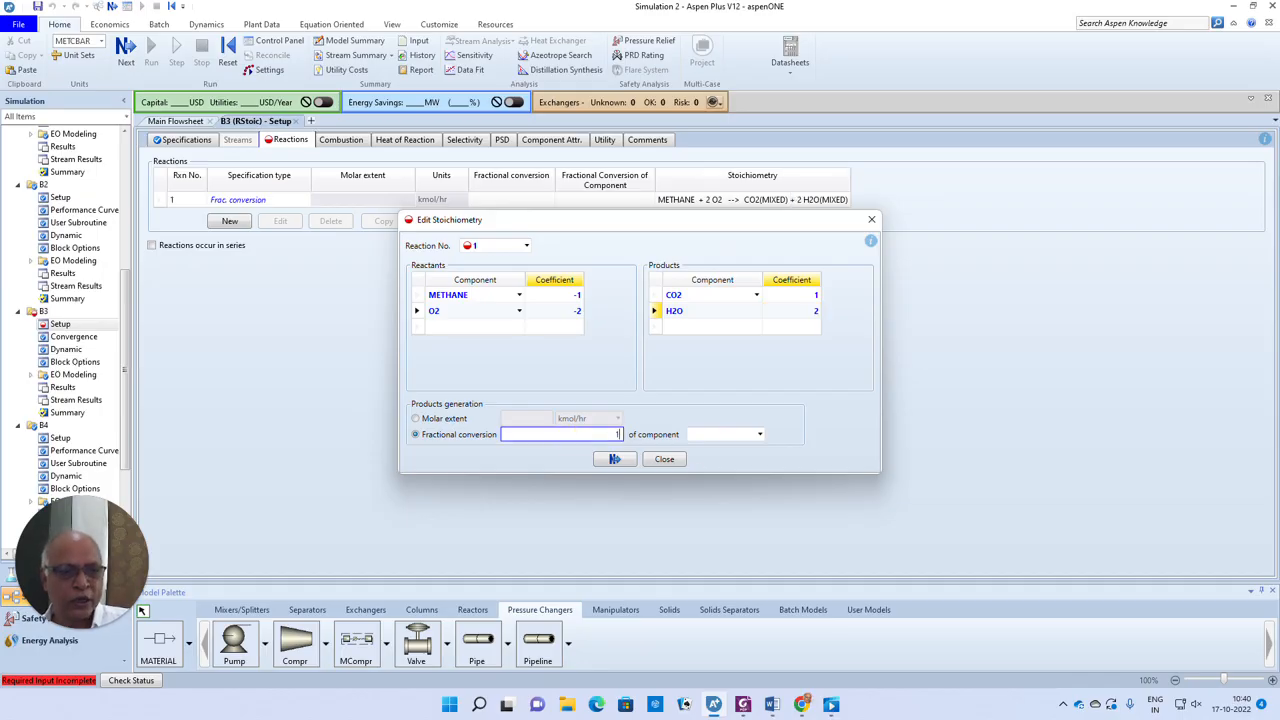
click(759, 434)
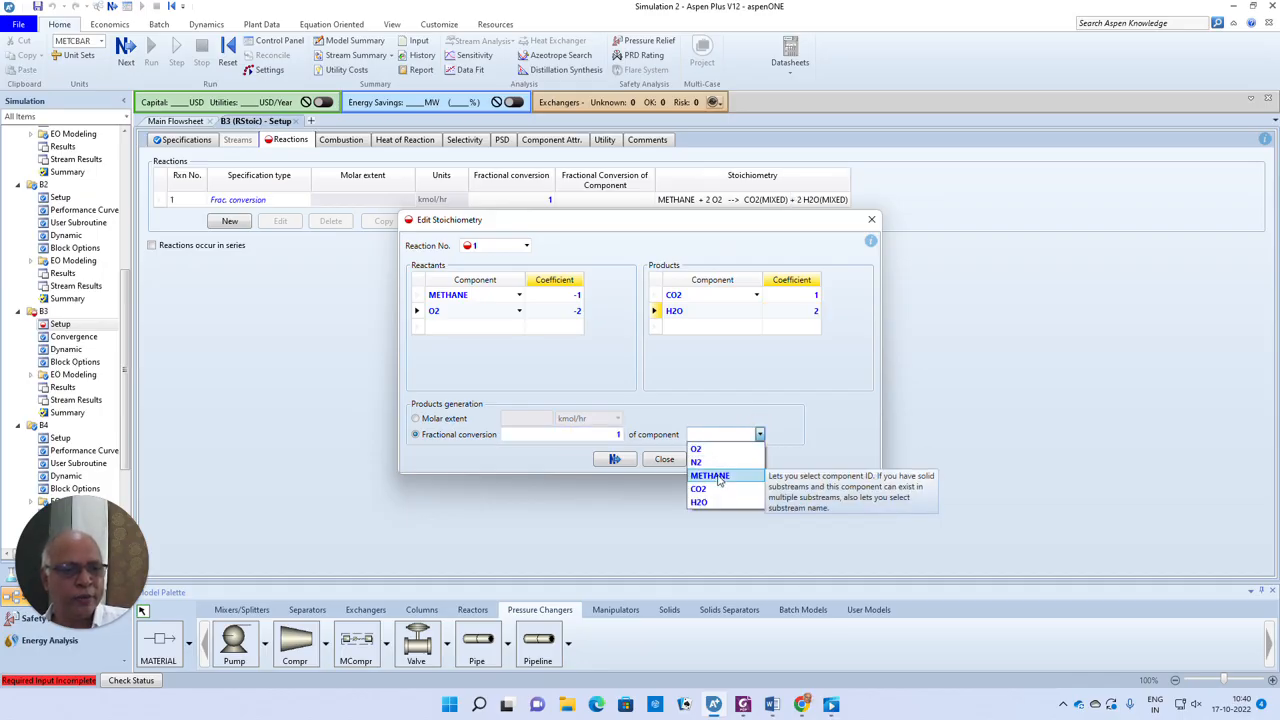
click(718, 477)
click(614, 460)
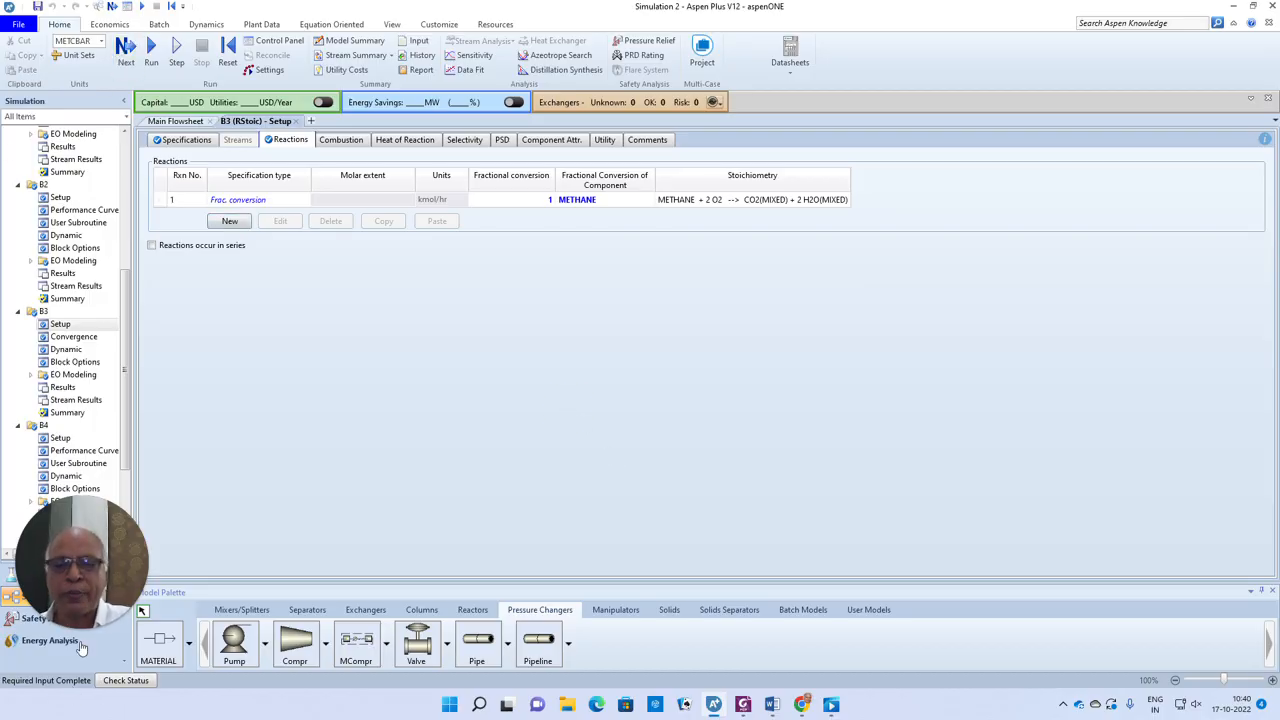
Run the simulation with the completed inputs.
click(127, 47)
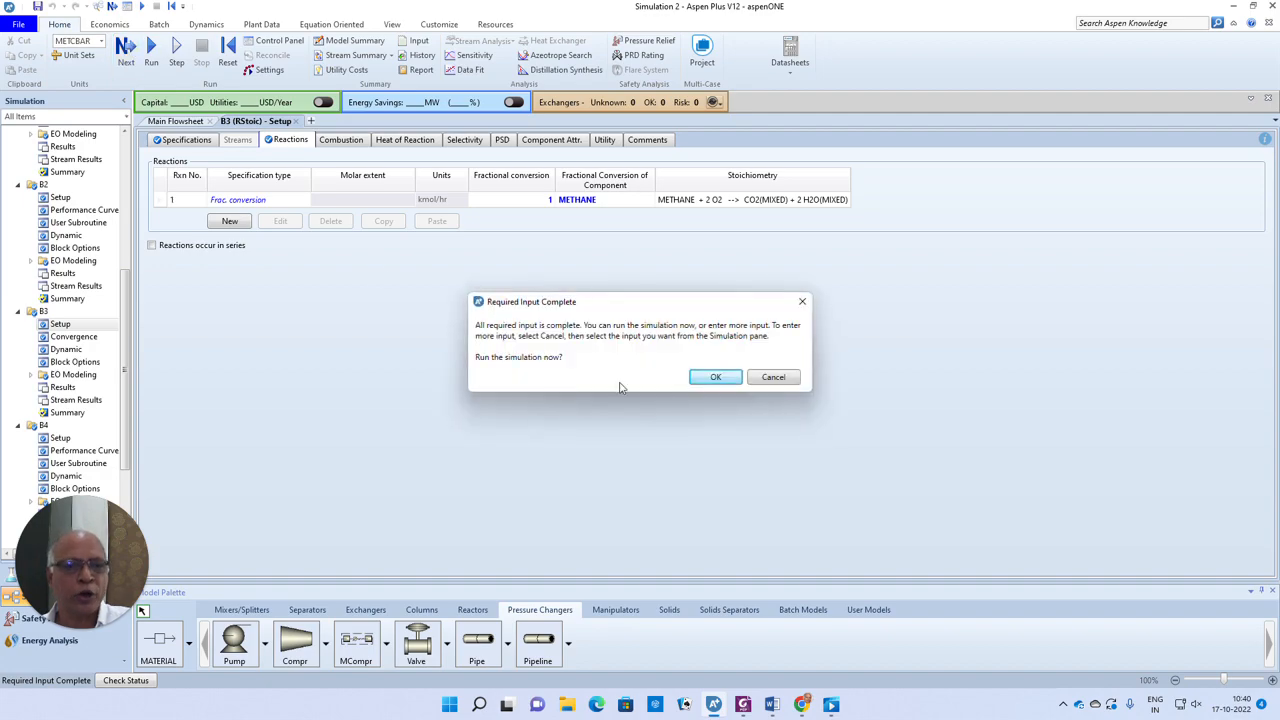
click(715, 379)
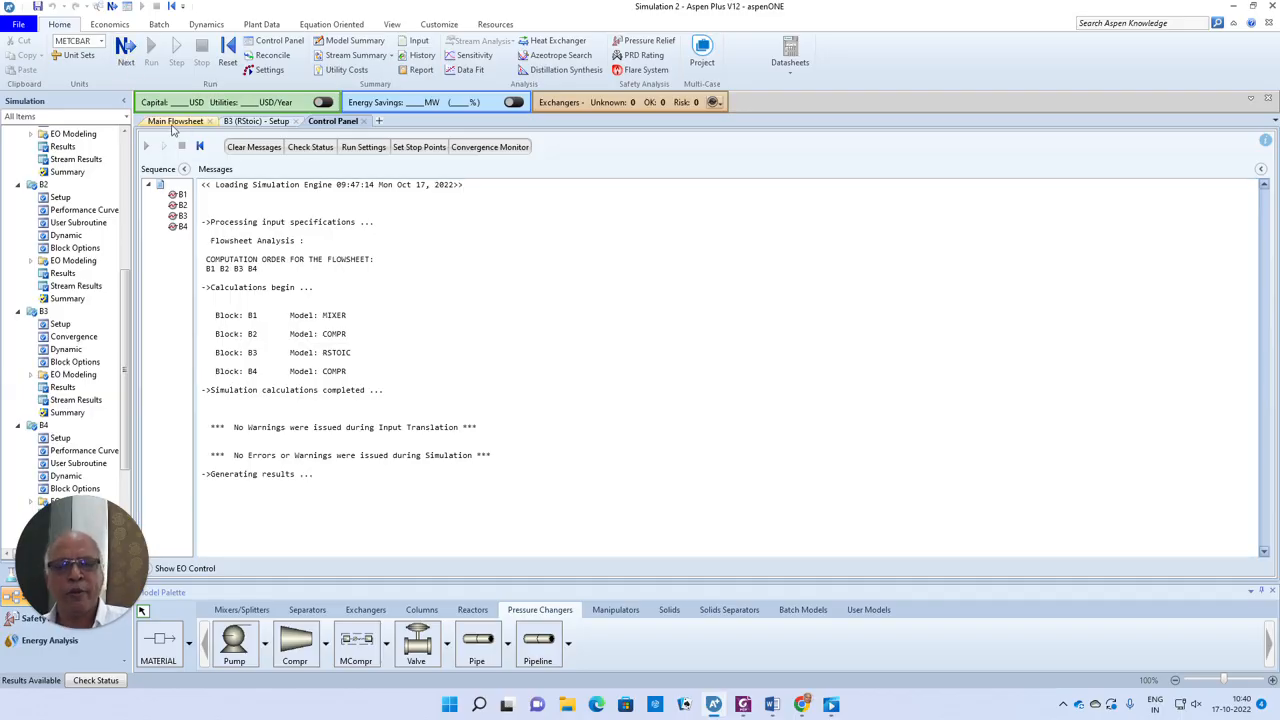
Review reactor B3's stream results, expanding the component mole flows of S4 and COMB-OUT, and close all views except the main flowsheet.
click(174, 122)
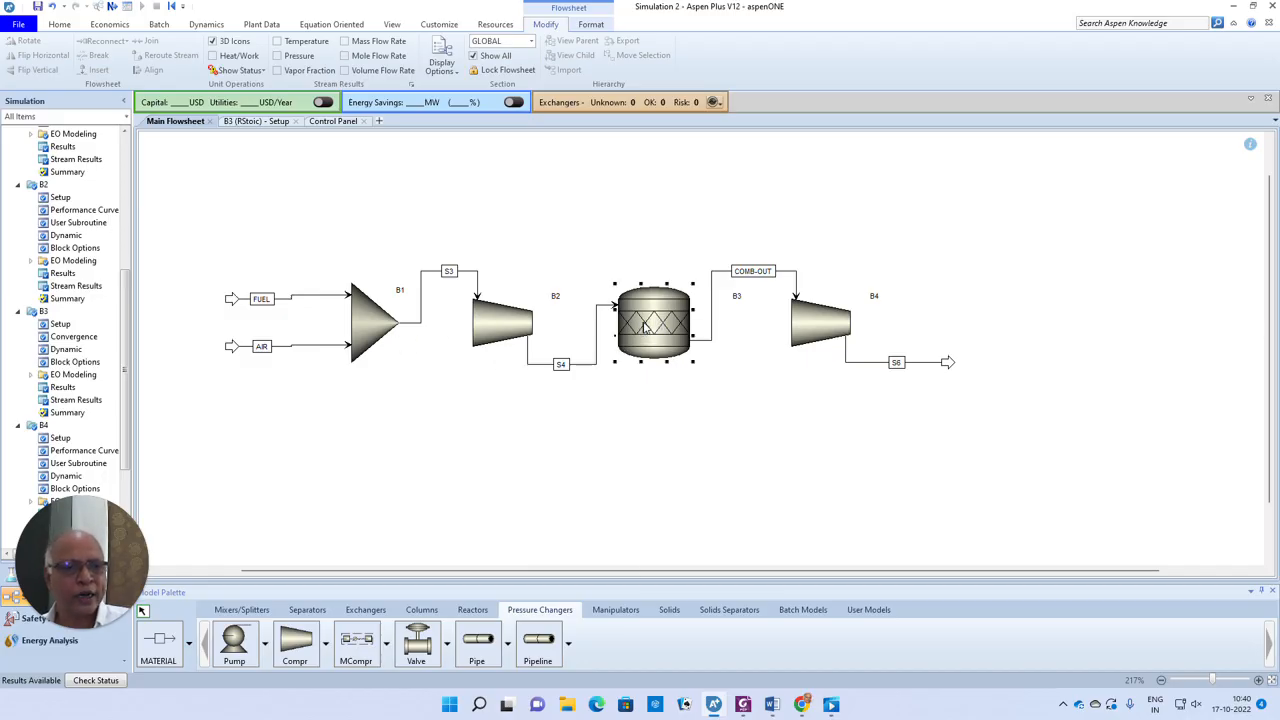
right_click(646, 328)
click(695, 366)
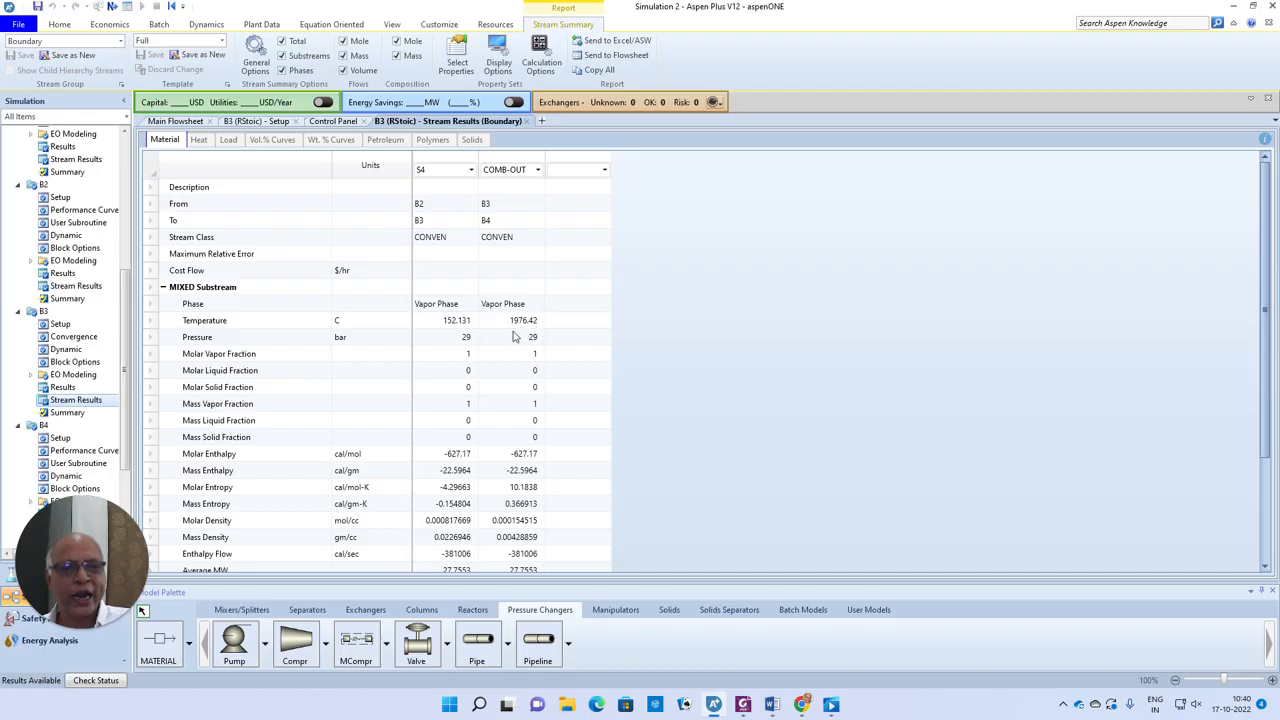
scroll(458, 410, down, 2)
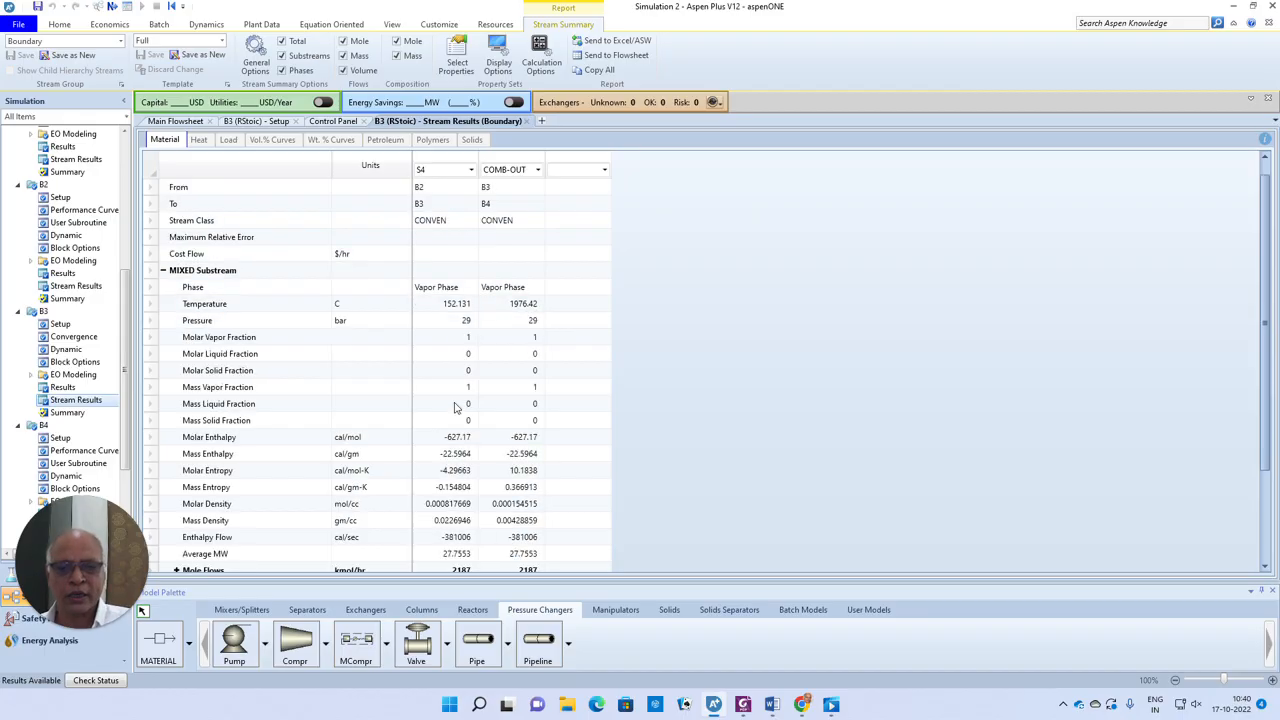
scroll(456, 397, down, 2)
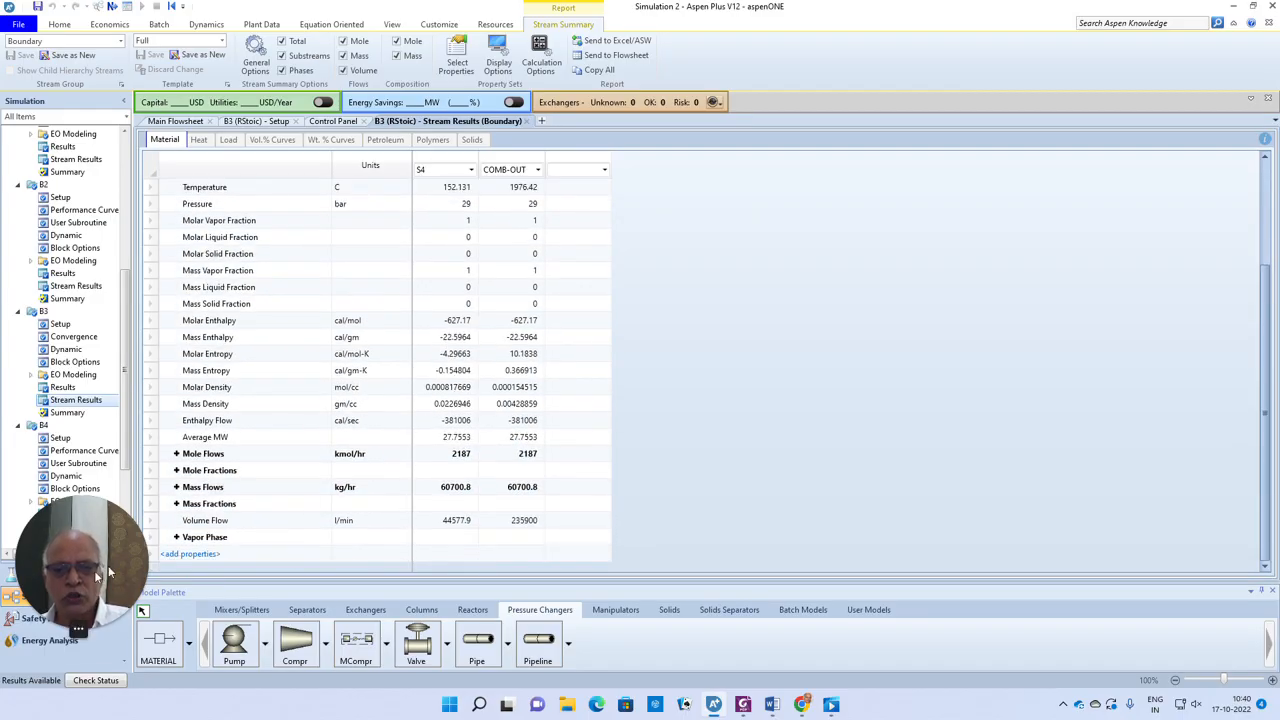
click(176, 454)
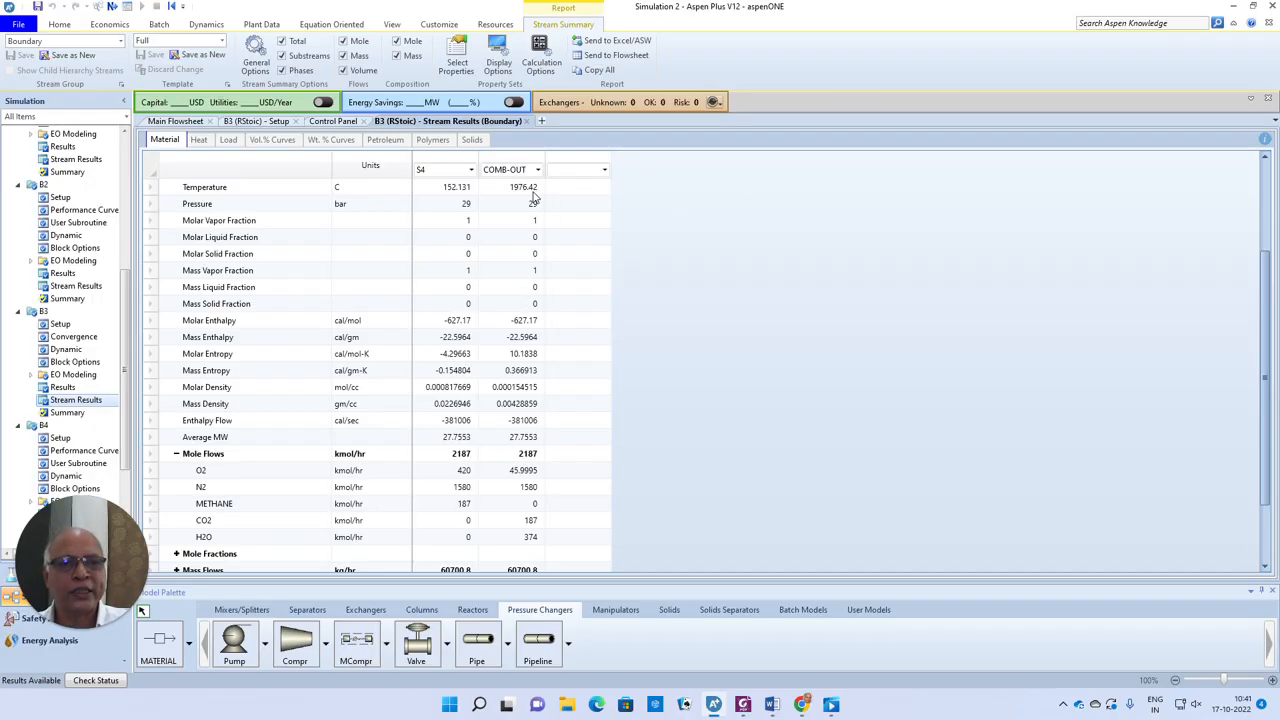
click(525, 121)
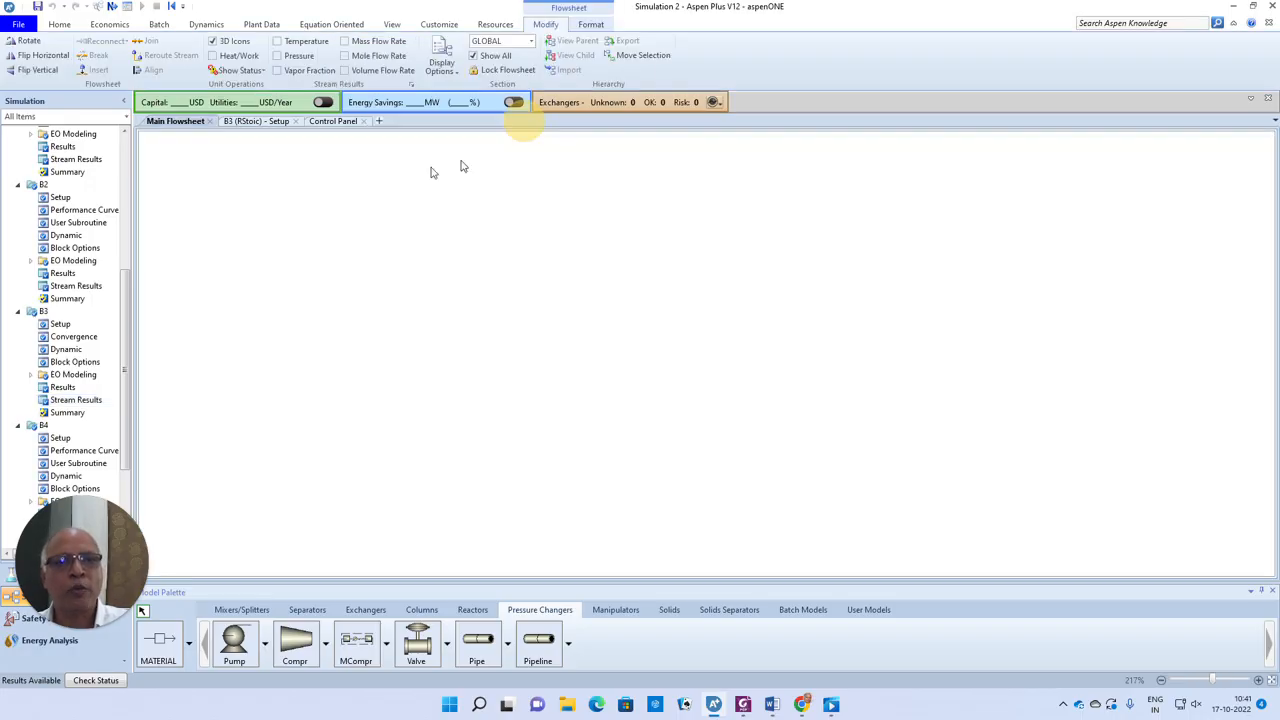
click(364, 121)
click(296, 121)
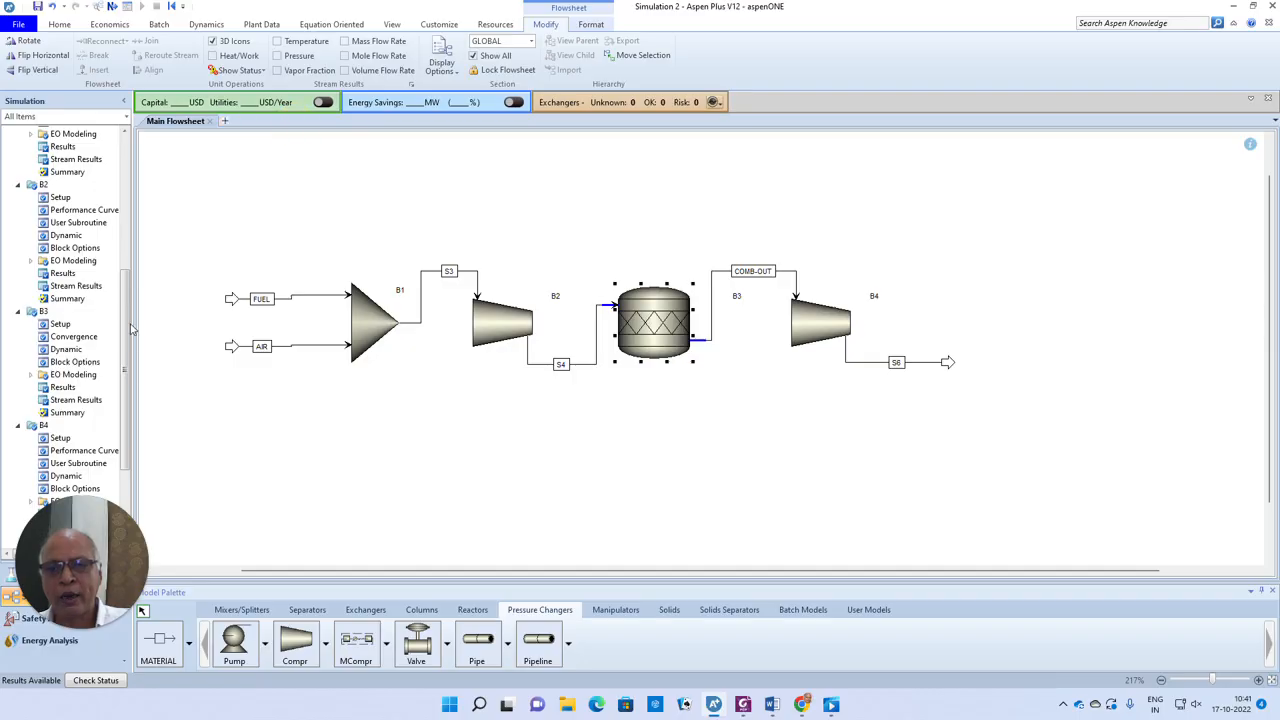
Create a new design specification under the flowsheeting options, accepting the default ID.
scroll(127, 316, down, 4)
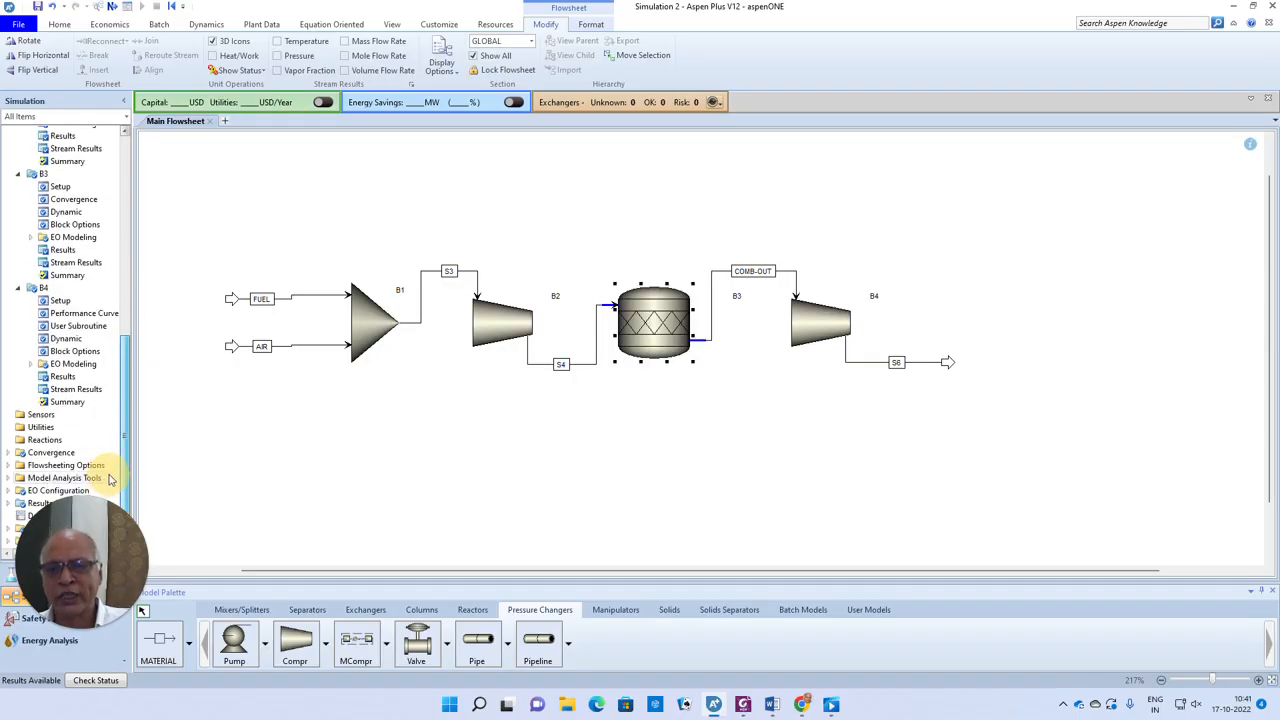
double_click(60, 465)
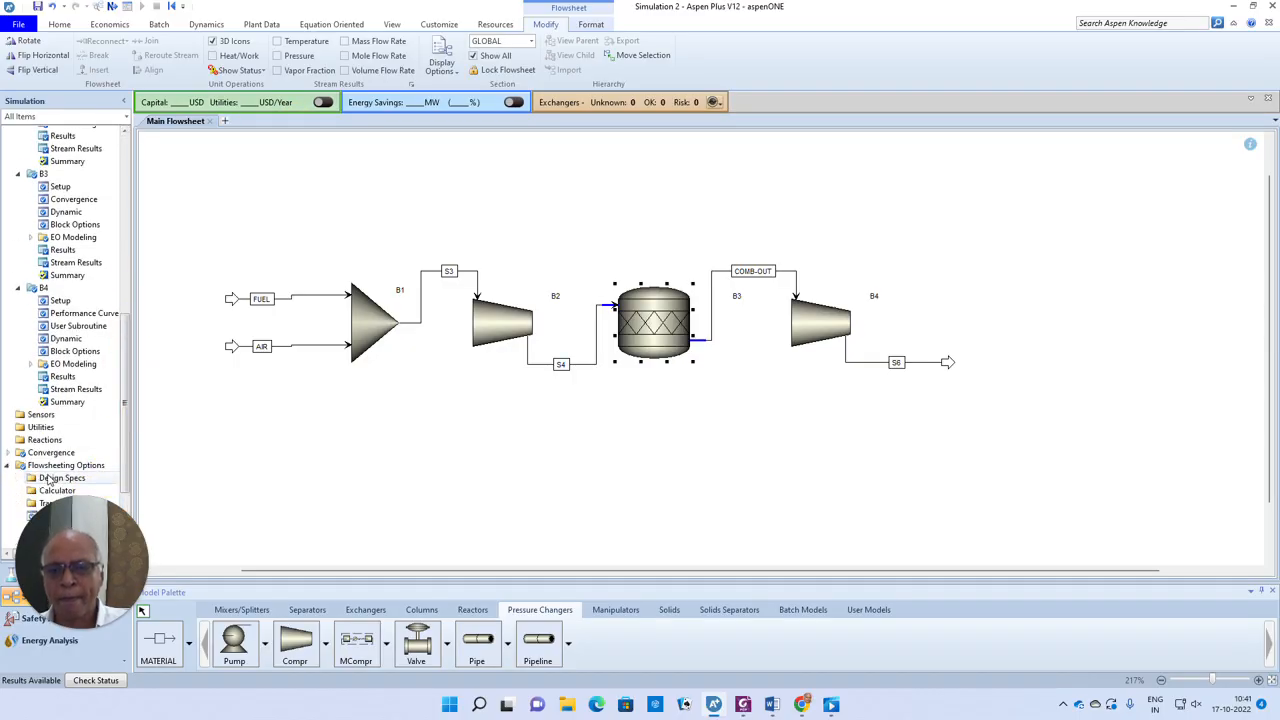
click(55, 478)
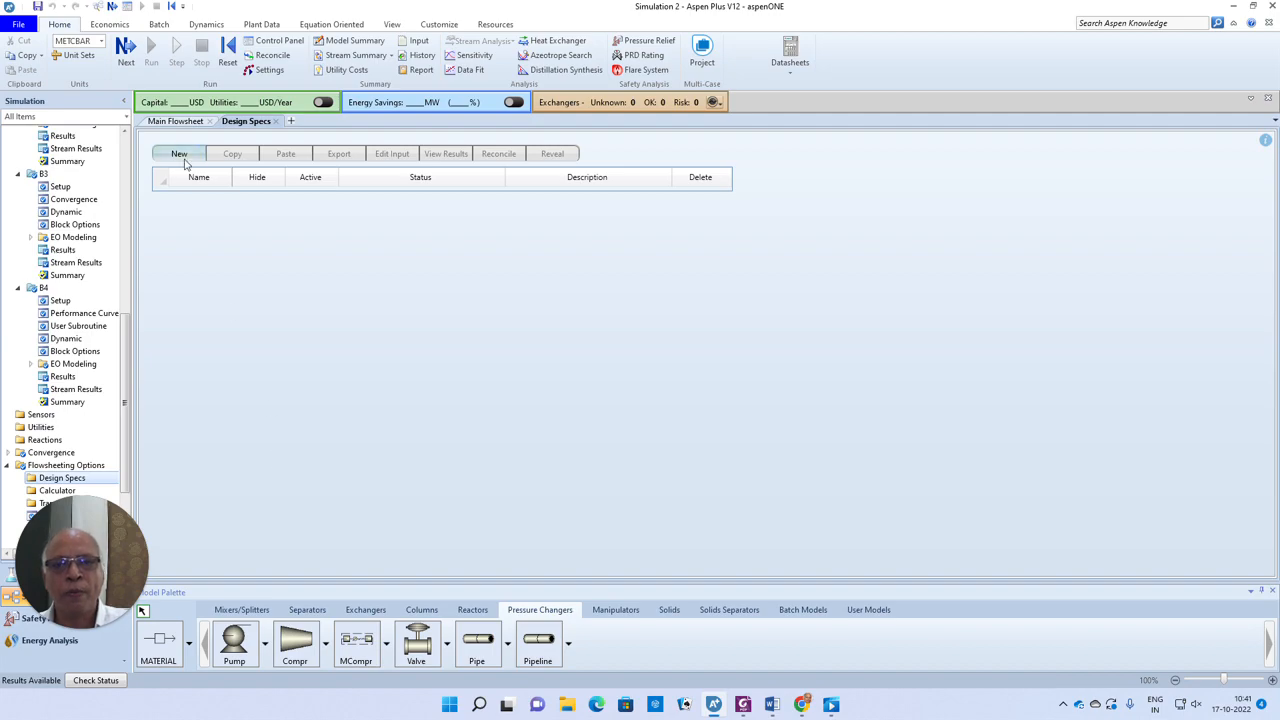
click(179, 153)
click(638, 369)
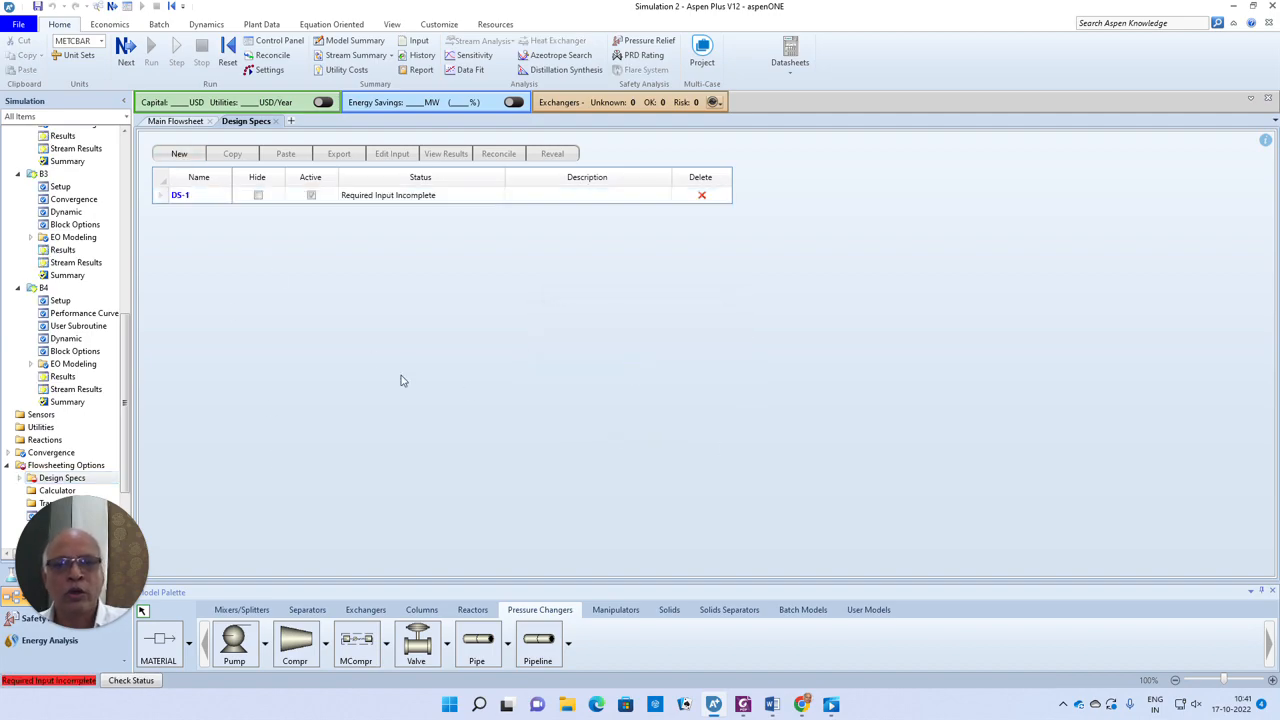
Add a sampled variable TT to the design specification and assign it to the Streams category.
click(215, 217)
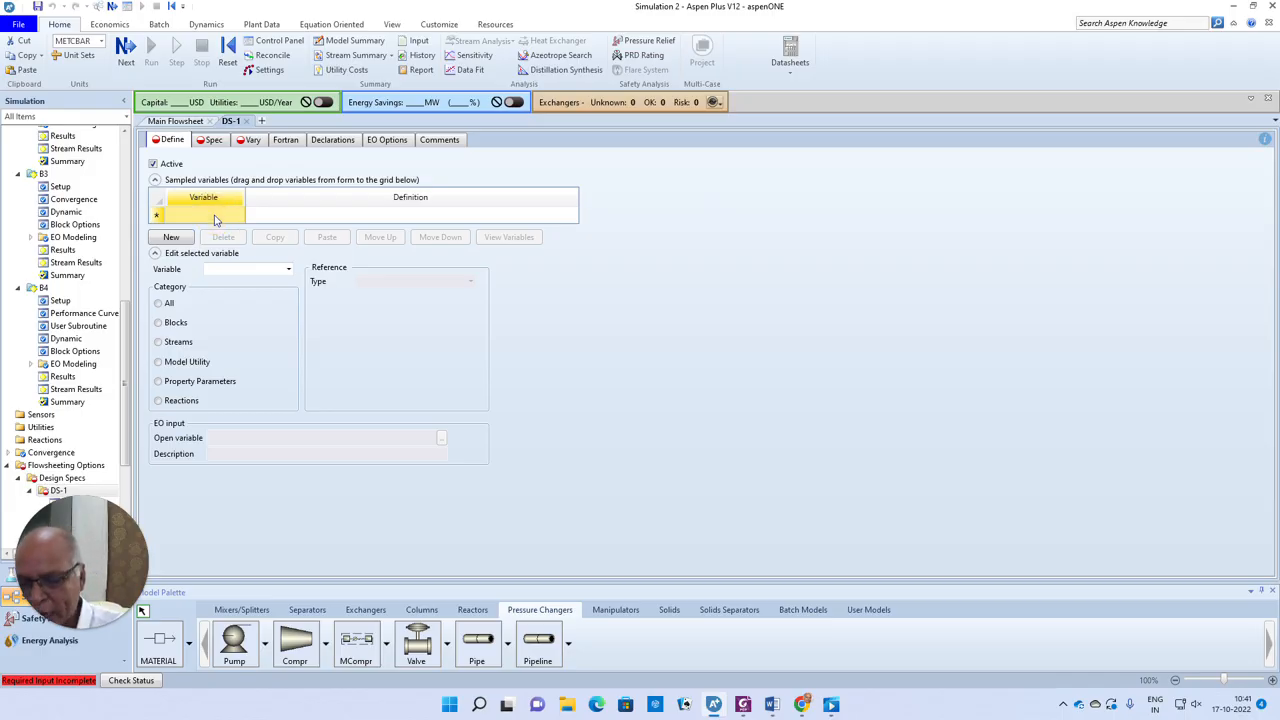
text(TT)
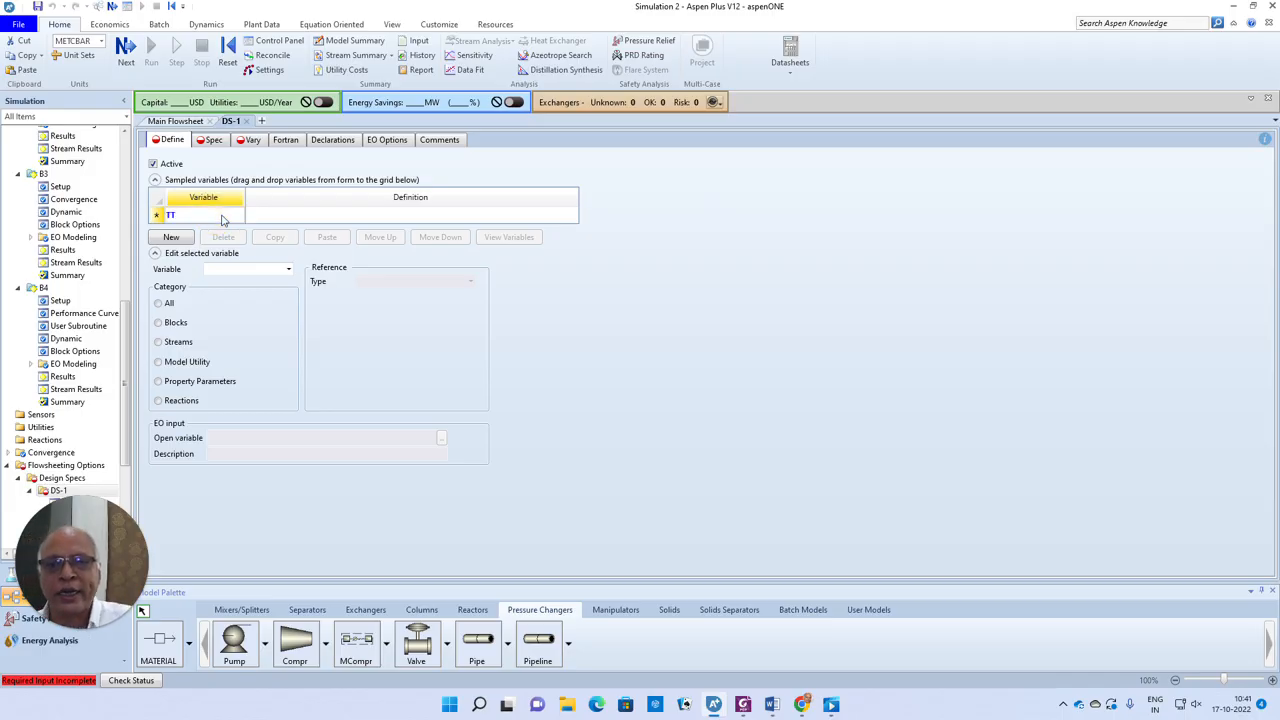
click(156, 217)
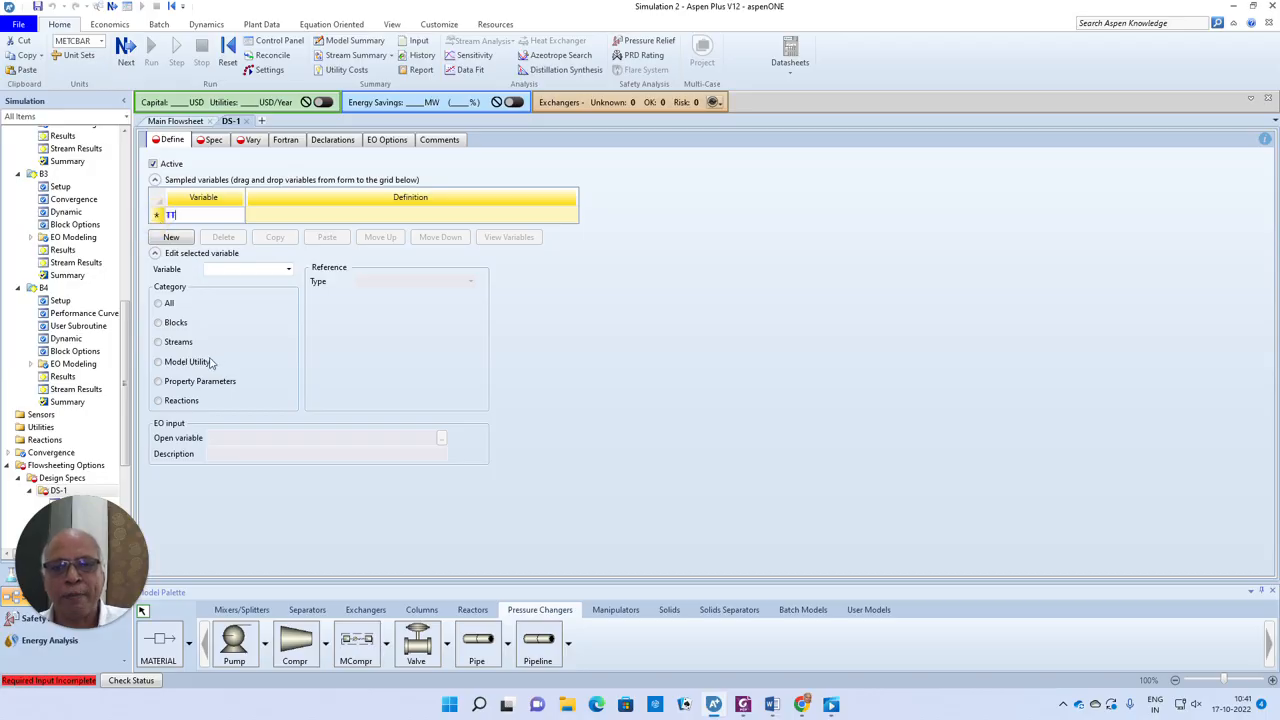
click(160, 342)
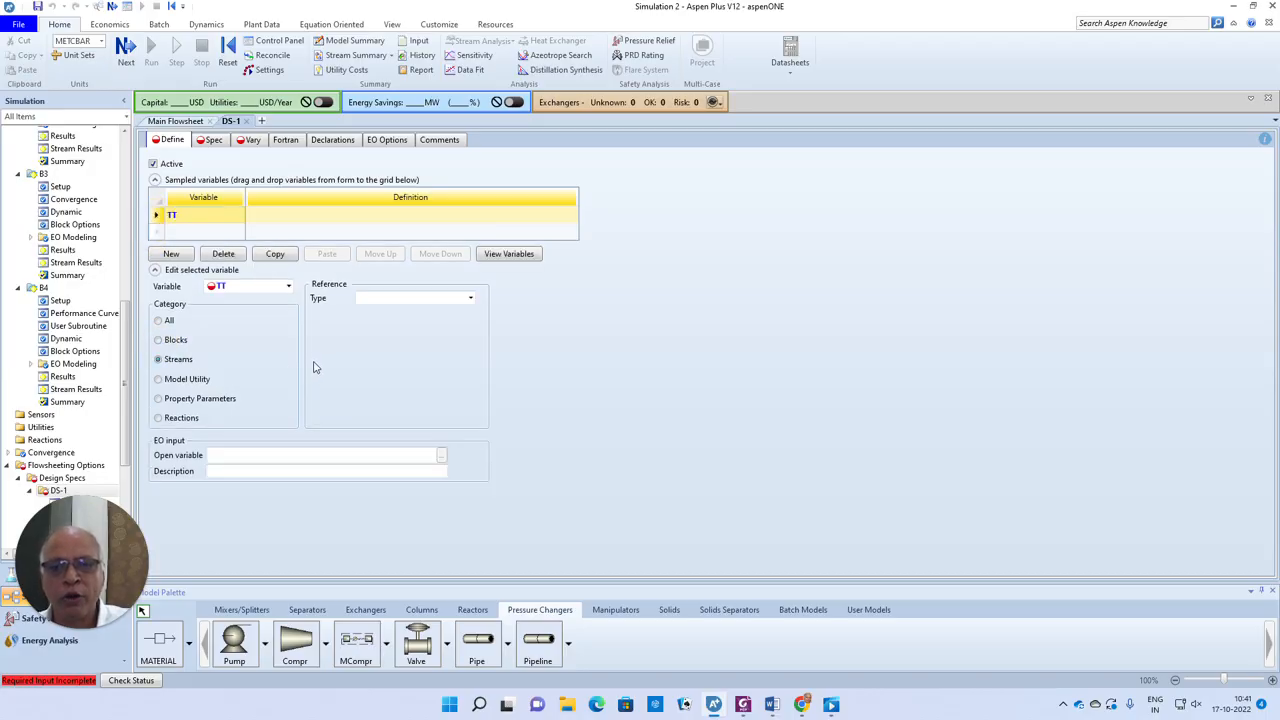
Define TT as a Stream-Var reference to the TEMP variable of stream COMB-OUT.
click(470, 298)
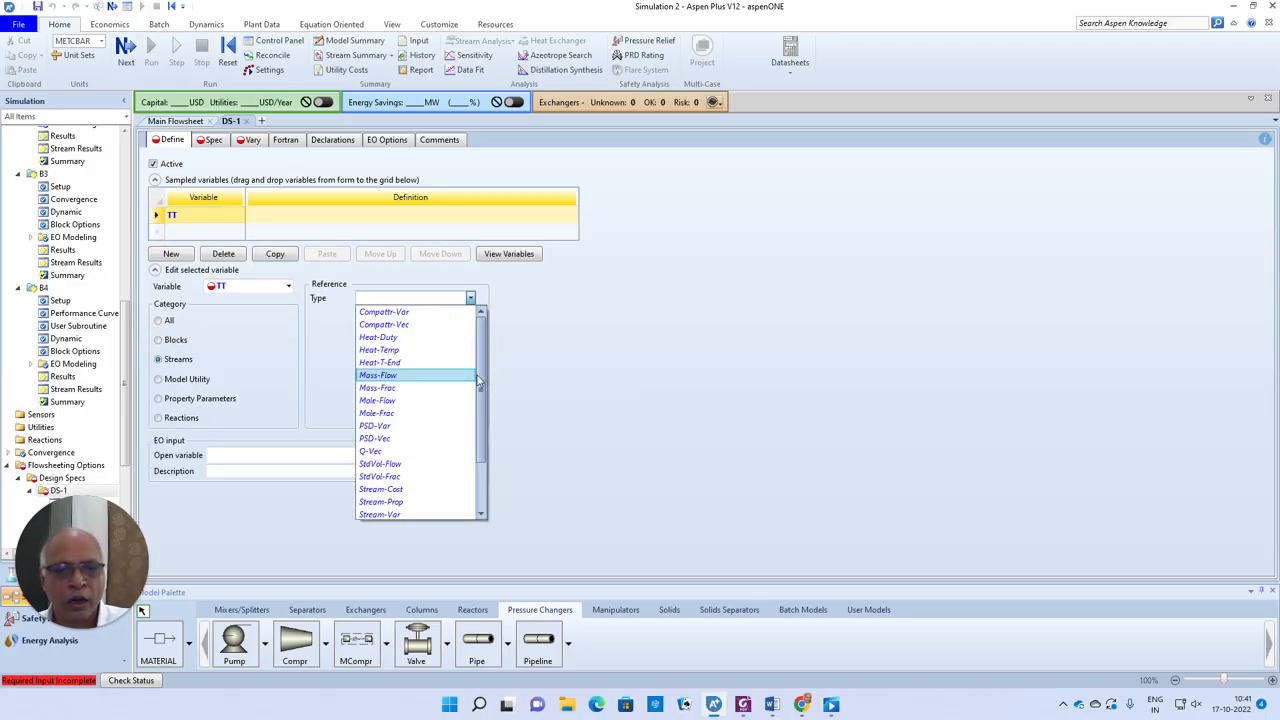
scroll(478, 380, down, 3)
click(400, 458)
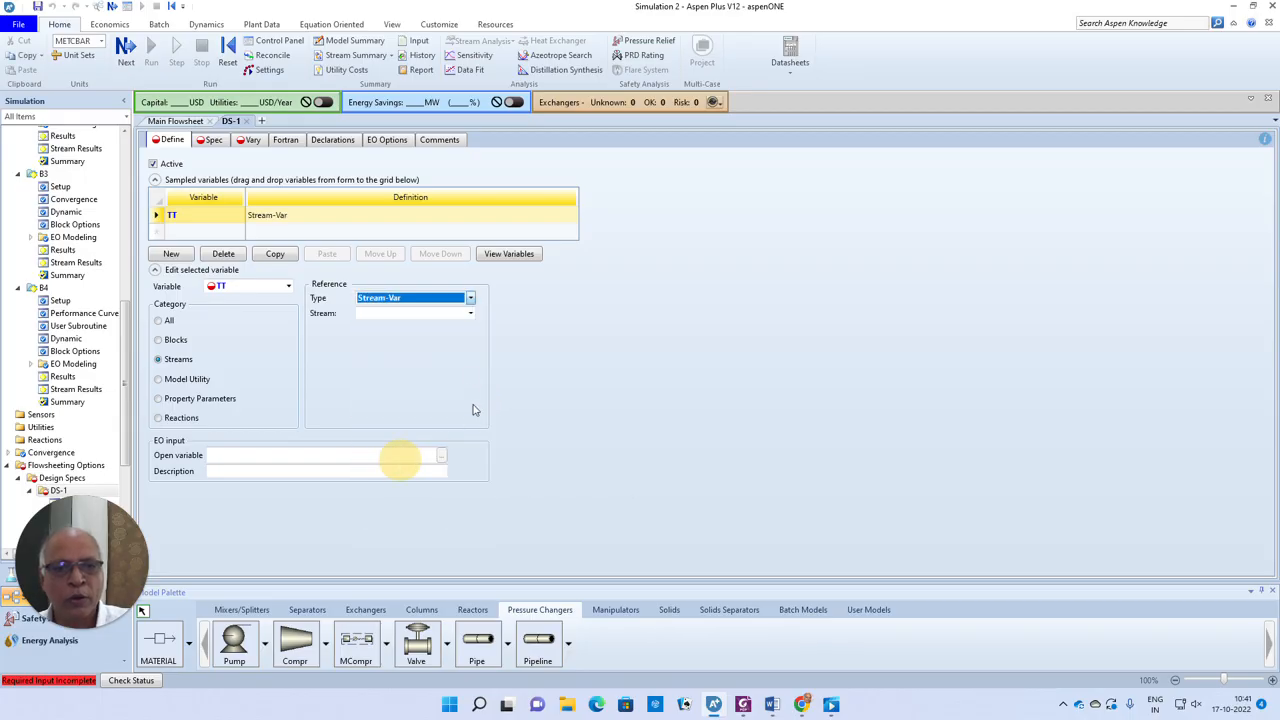
click(470, 313)
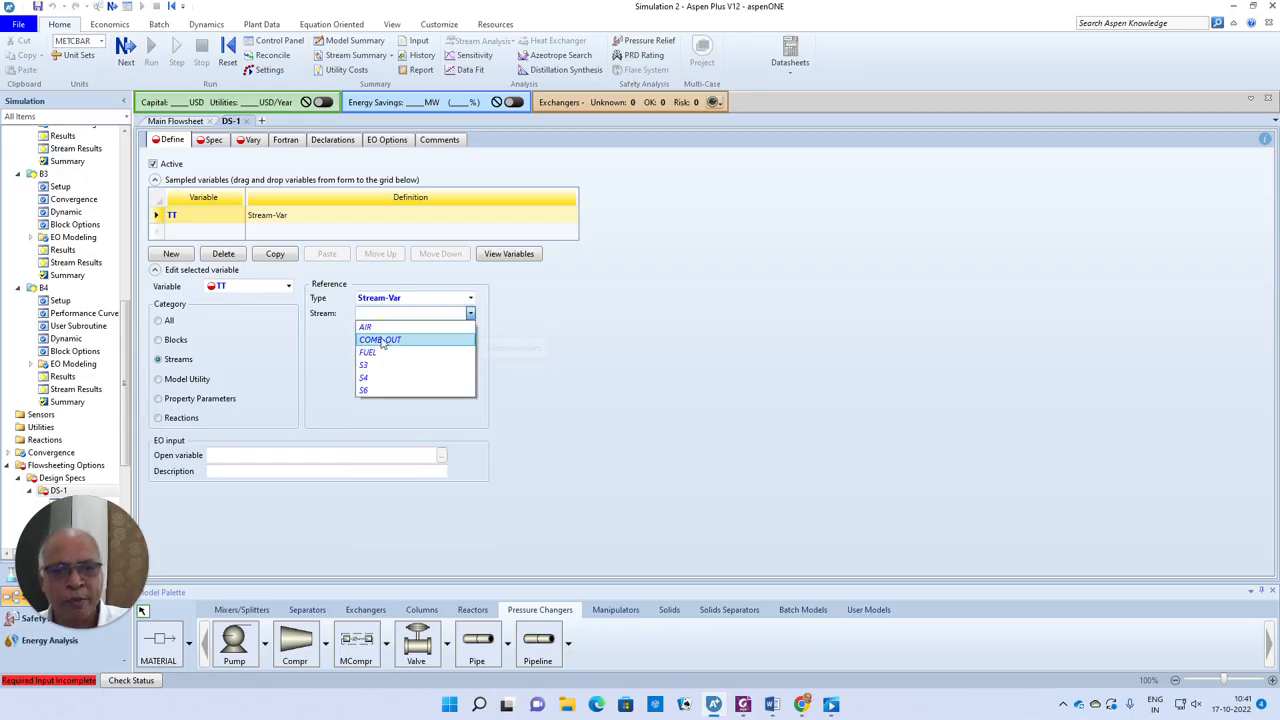
click(381, 340)
click(452, 344)
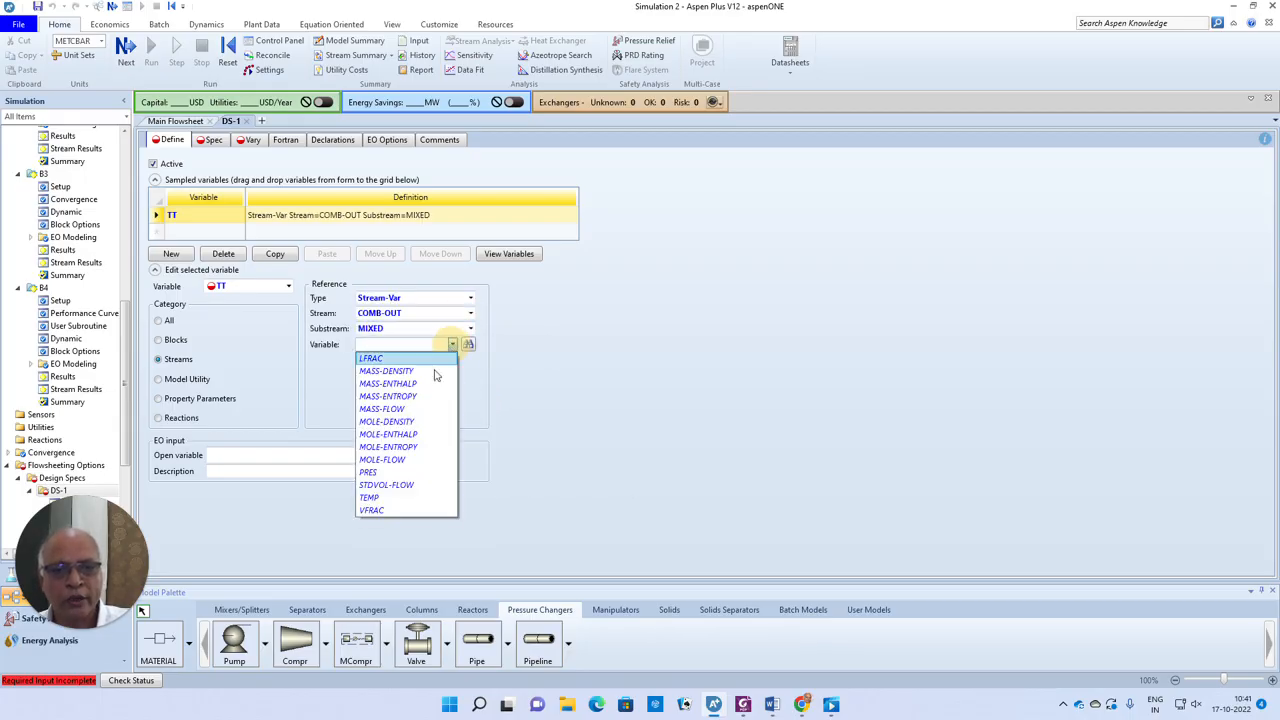
click(398, 497)
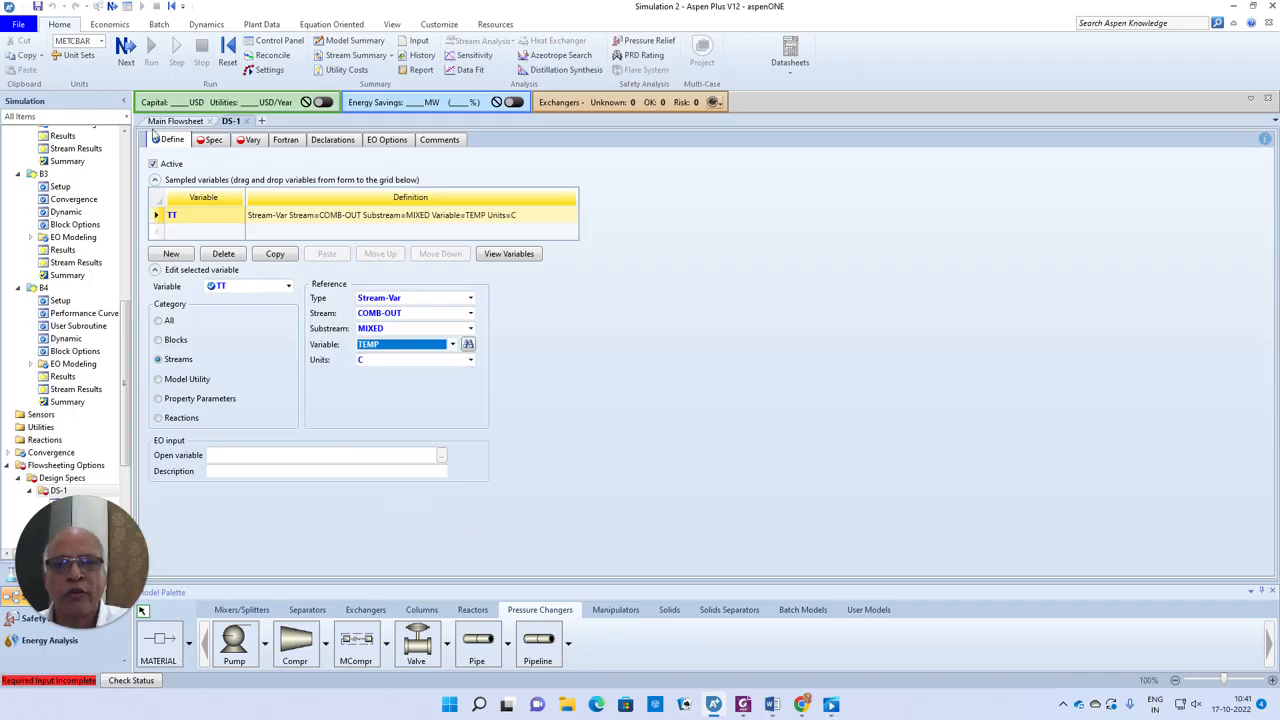
Specify TT as the design spec expression with a target of 1400 and a tolerance of 0.01.
click(210, 140)
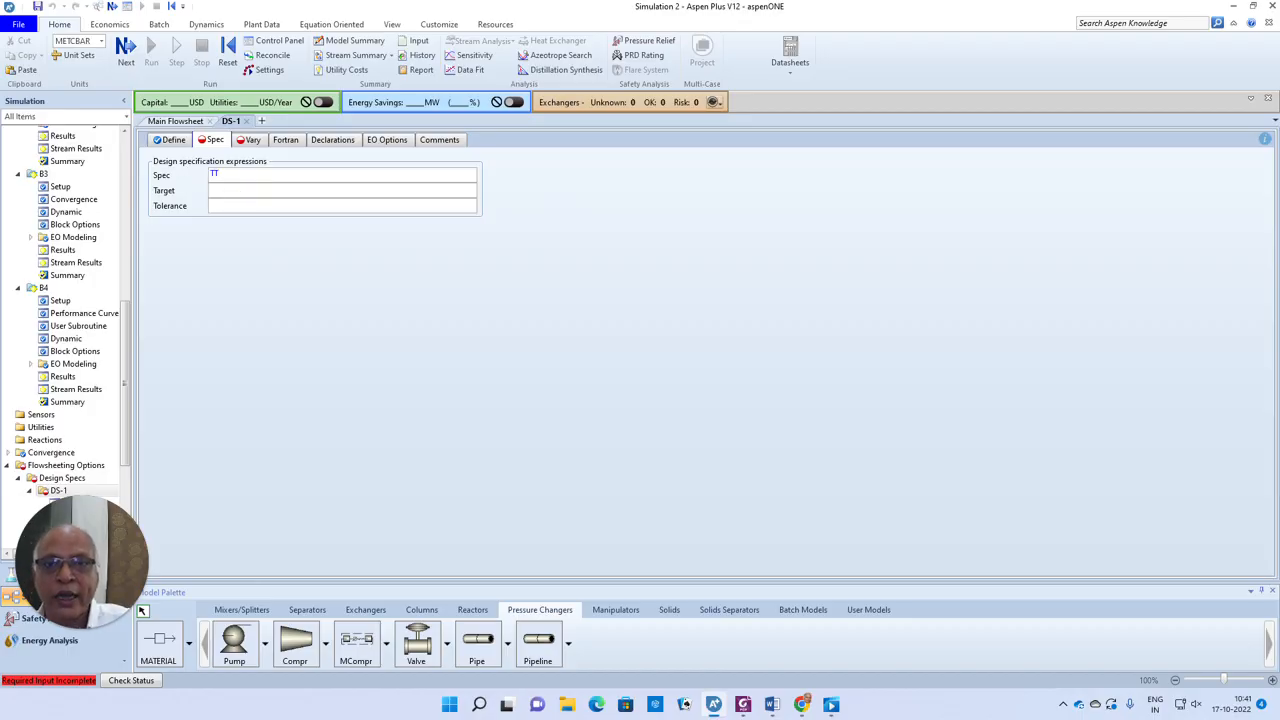
click(212, 190)
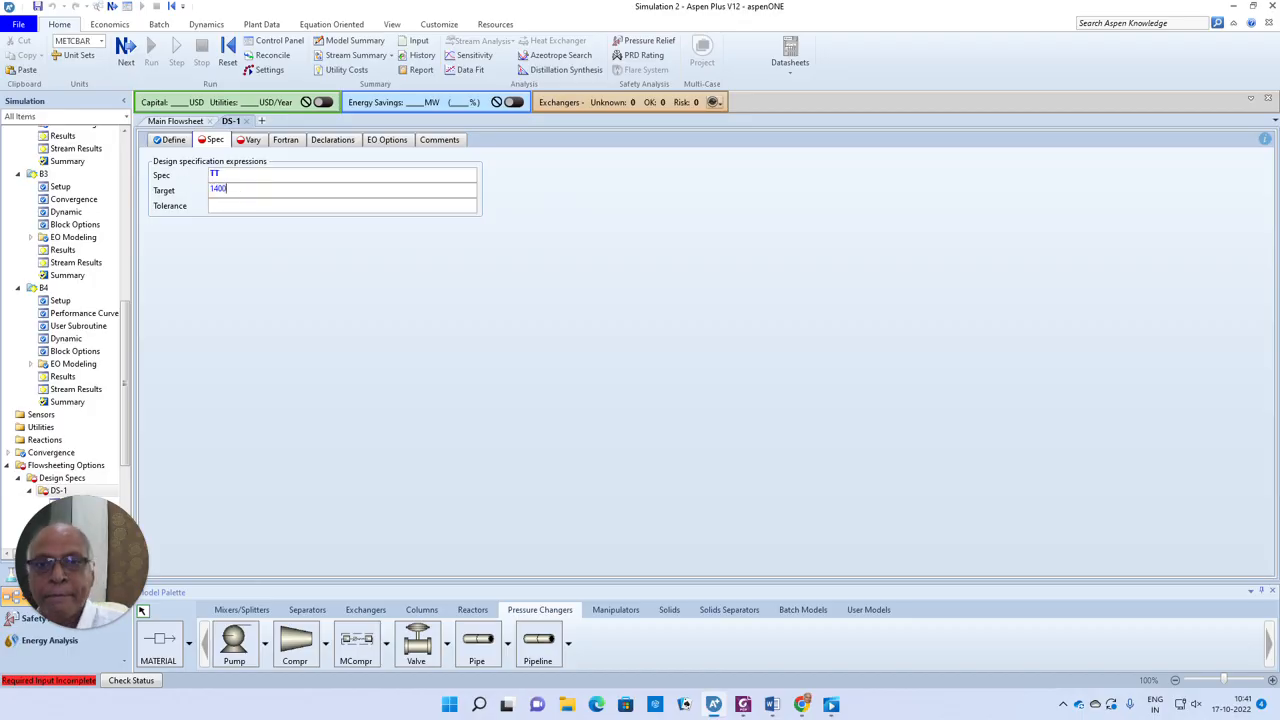
key(Tab)
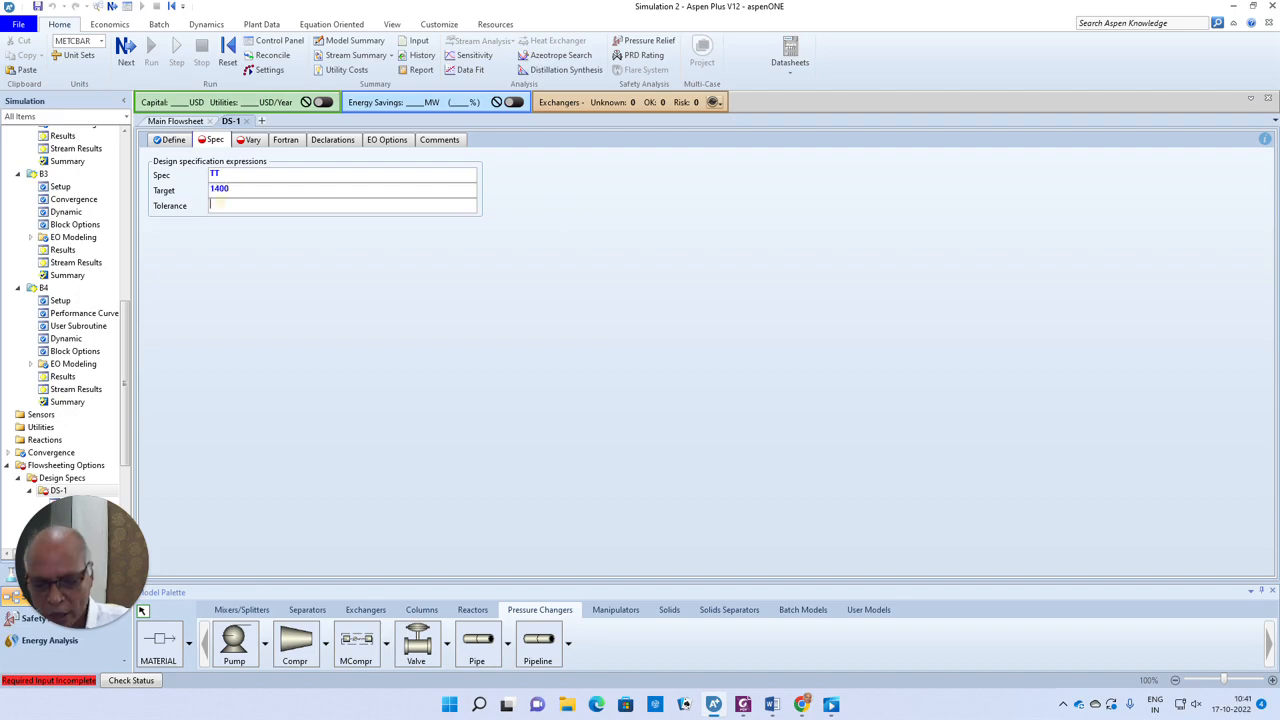
text(0.01)
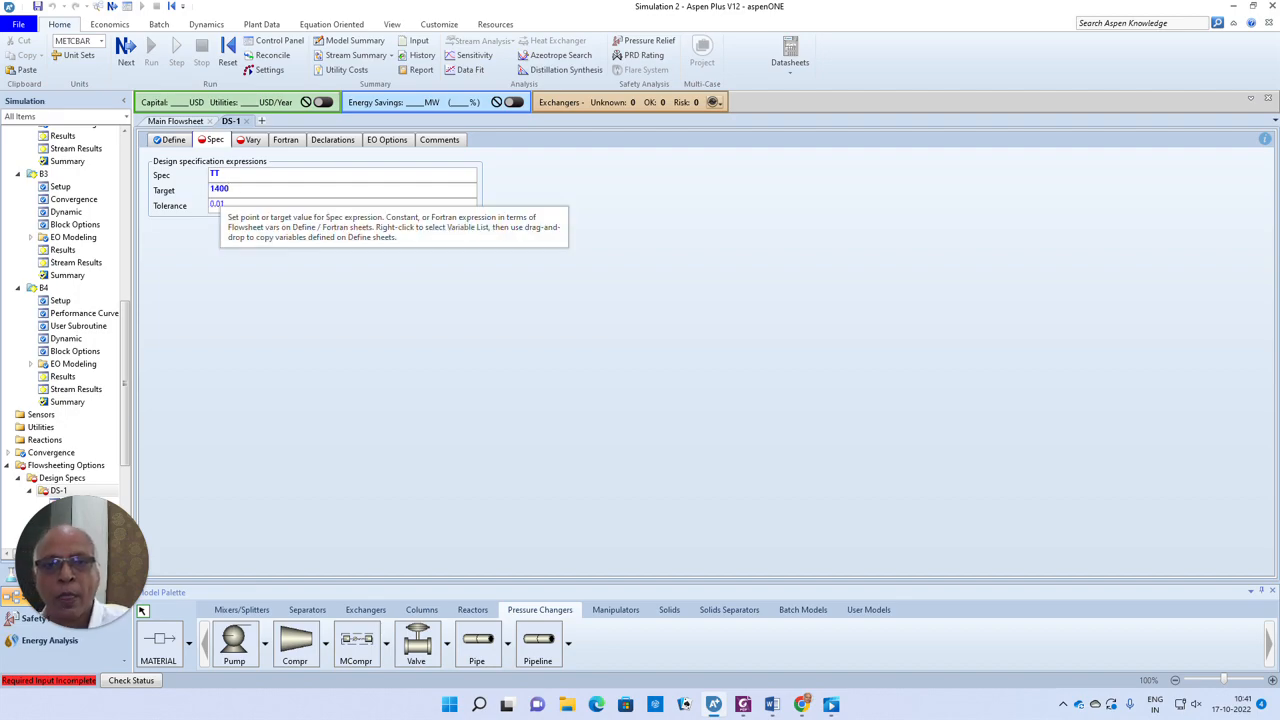
click(276, 301)
Set the design spec's manipulated variable to the Stream-Var MOLE-FLOW of stream AIR.
click(126, 47)
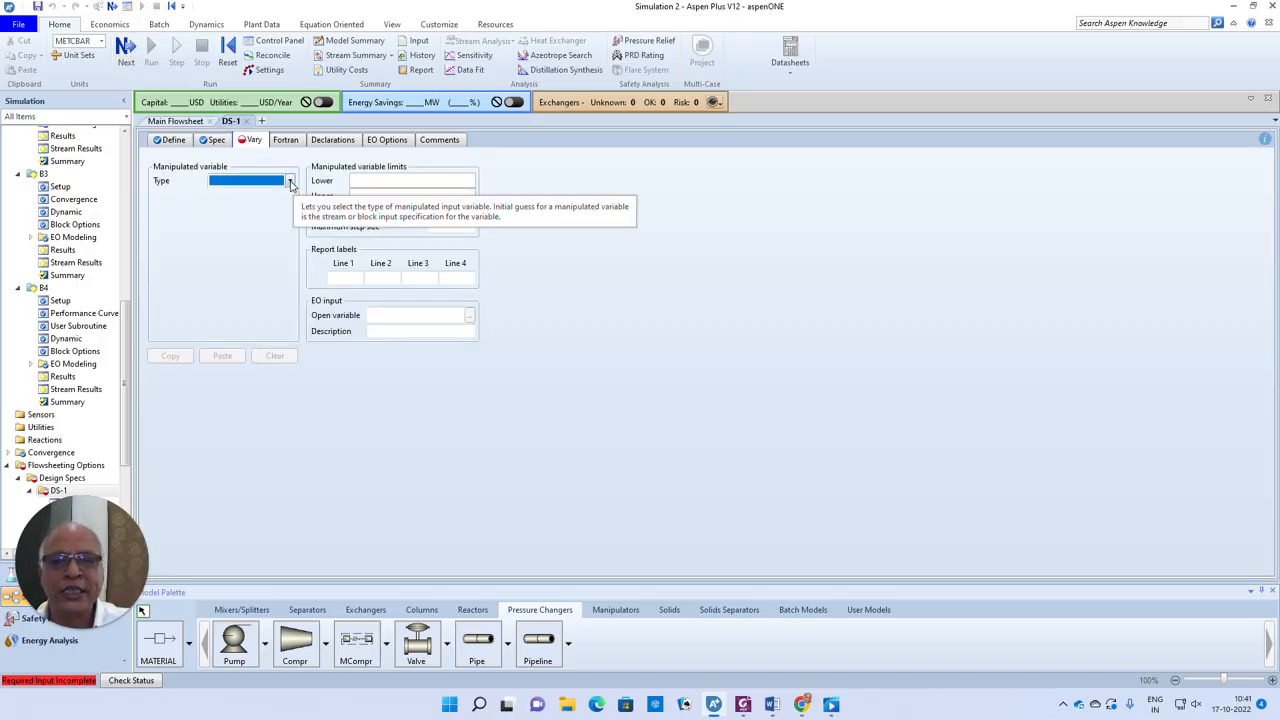
click(290, 182)
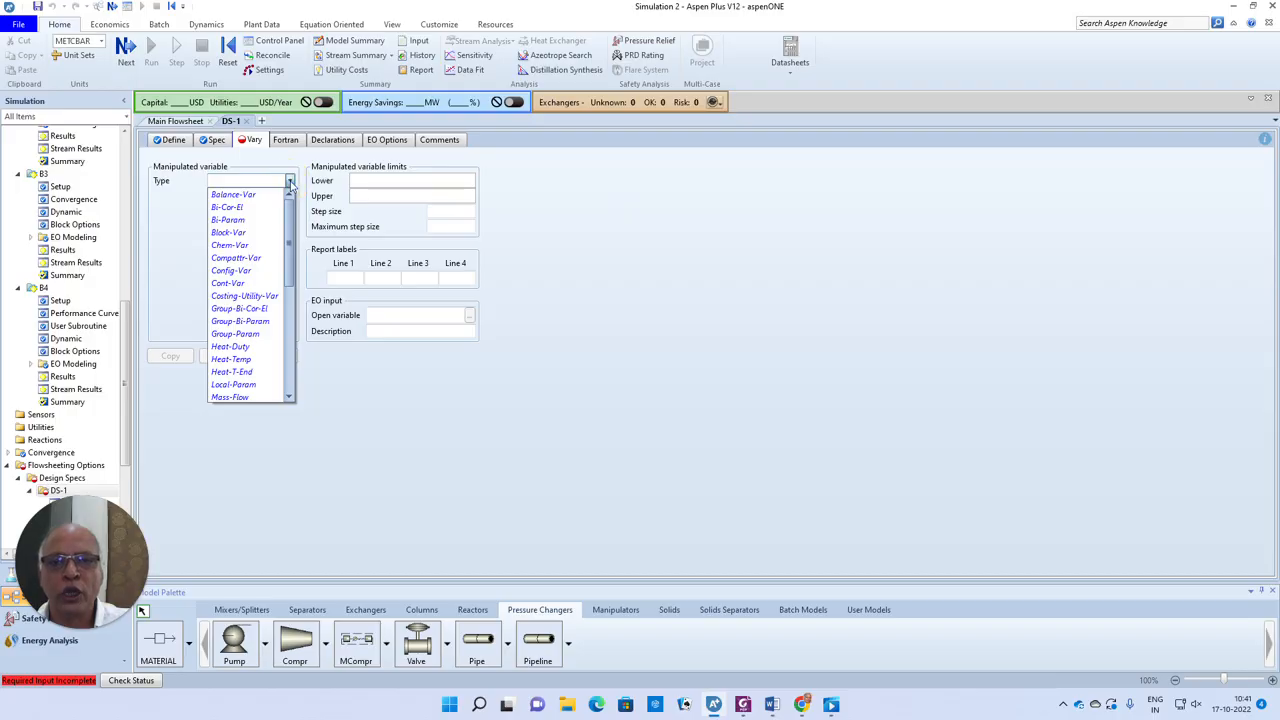
scroll(263, 345, down, 3)
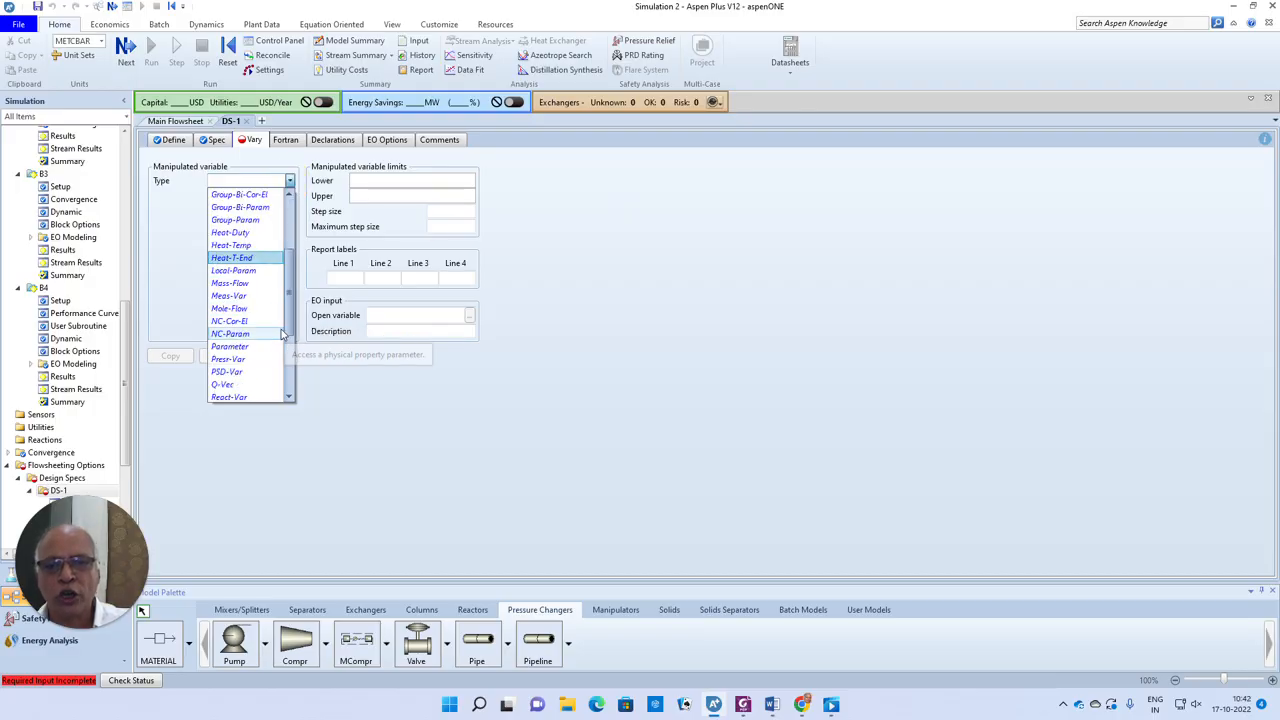
scroll(255, 372, down, 2)
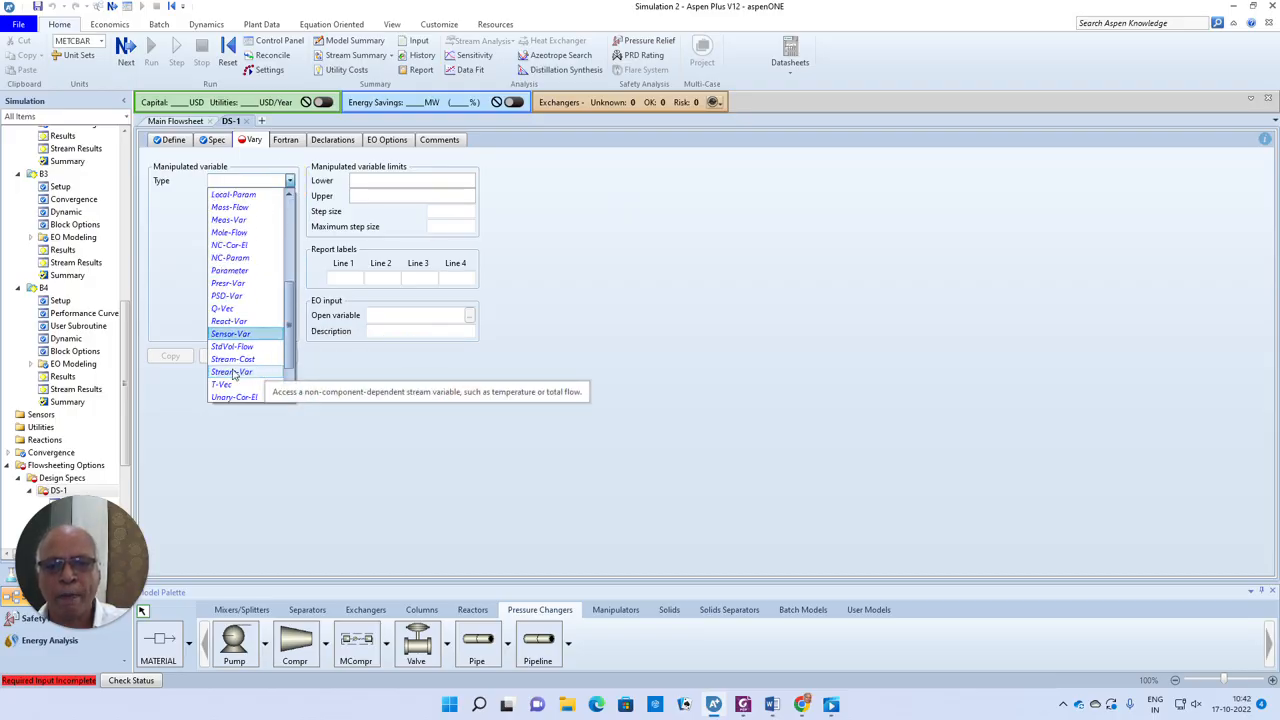
click(243, 372)
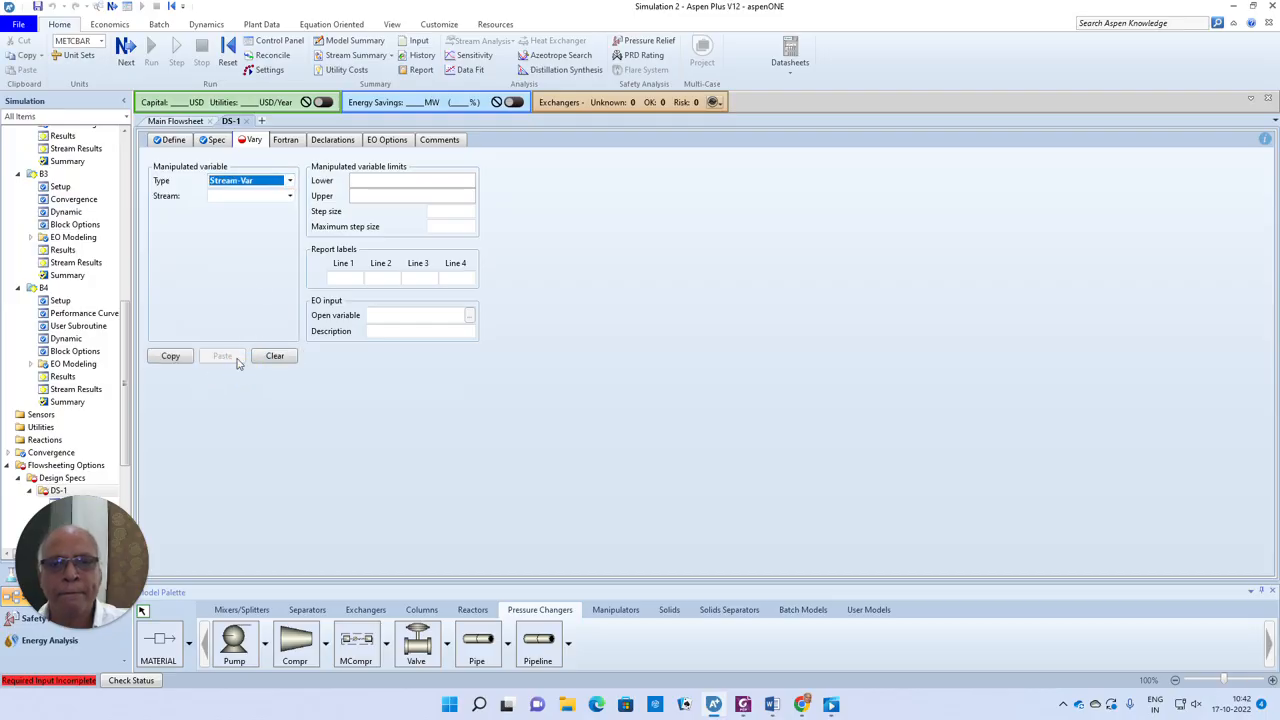
click(290, 196)
click(217, 209)
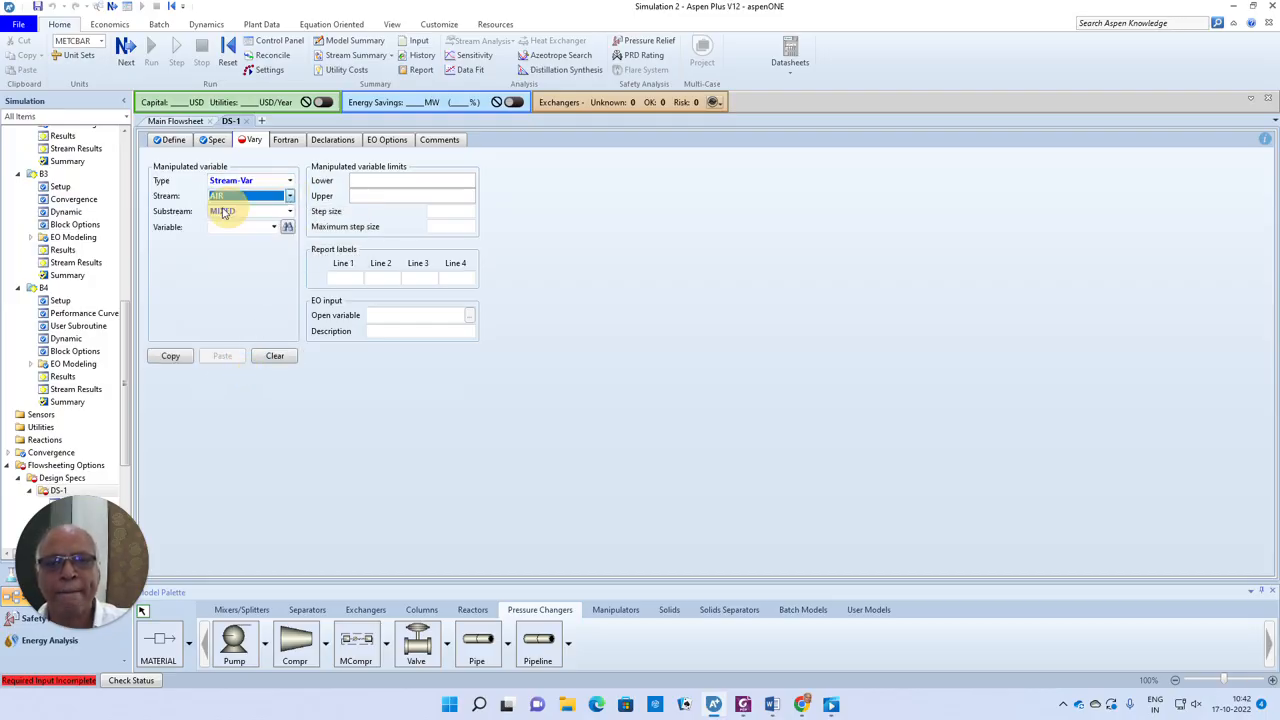
click(273, 227)
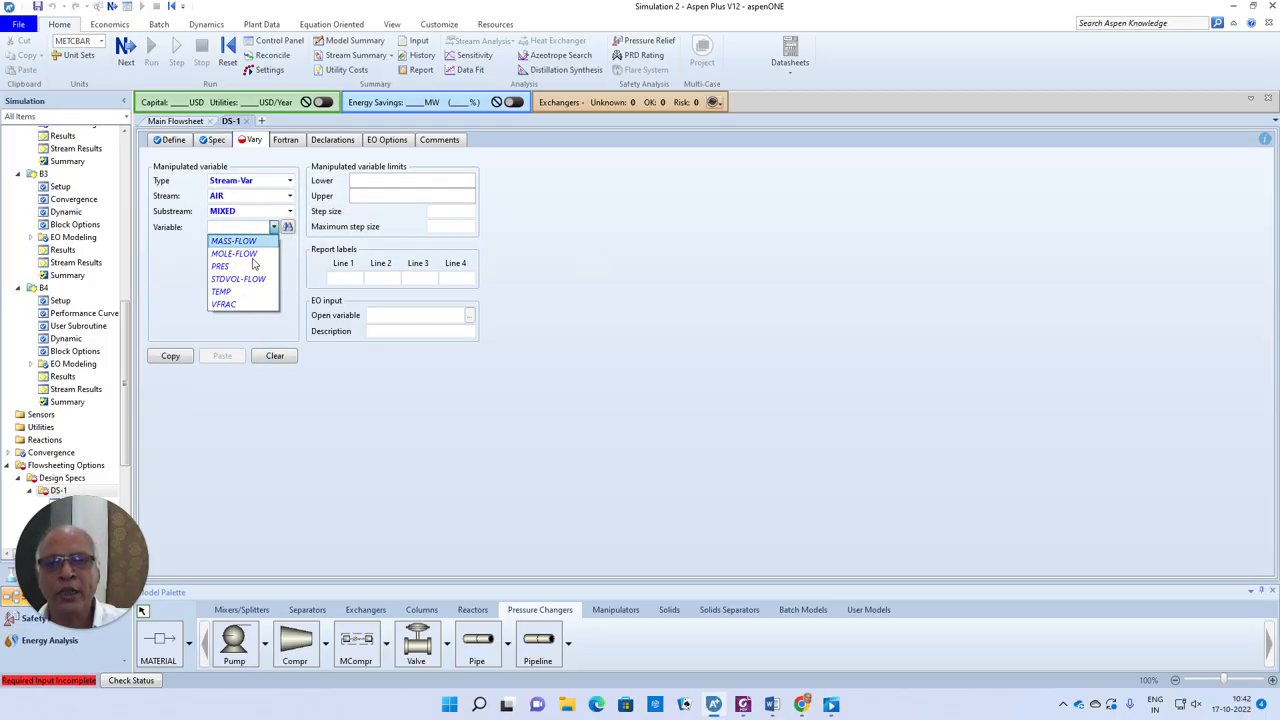
click(240, 254)
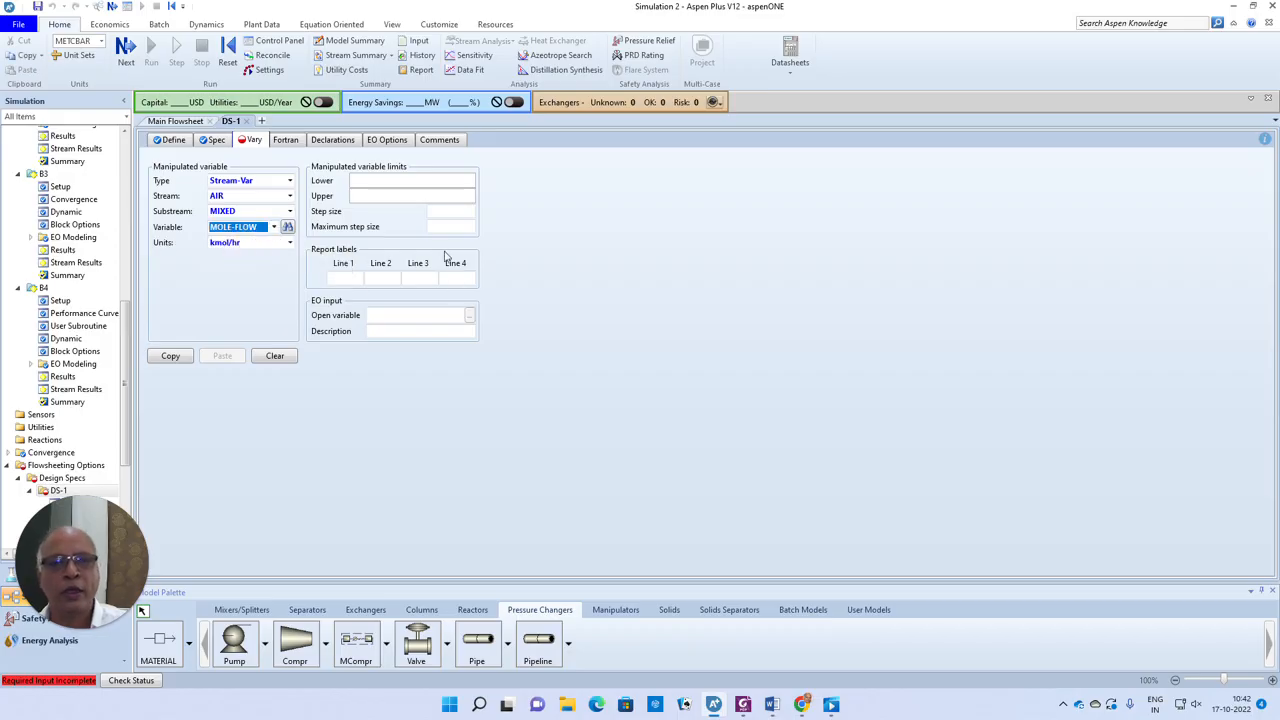
Limit the manipulated air mole flow to a lower bound of 2000 and an upper bound of 10000 kmol/hr.
click(437, 180)
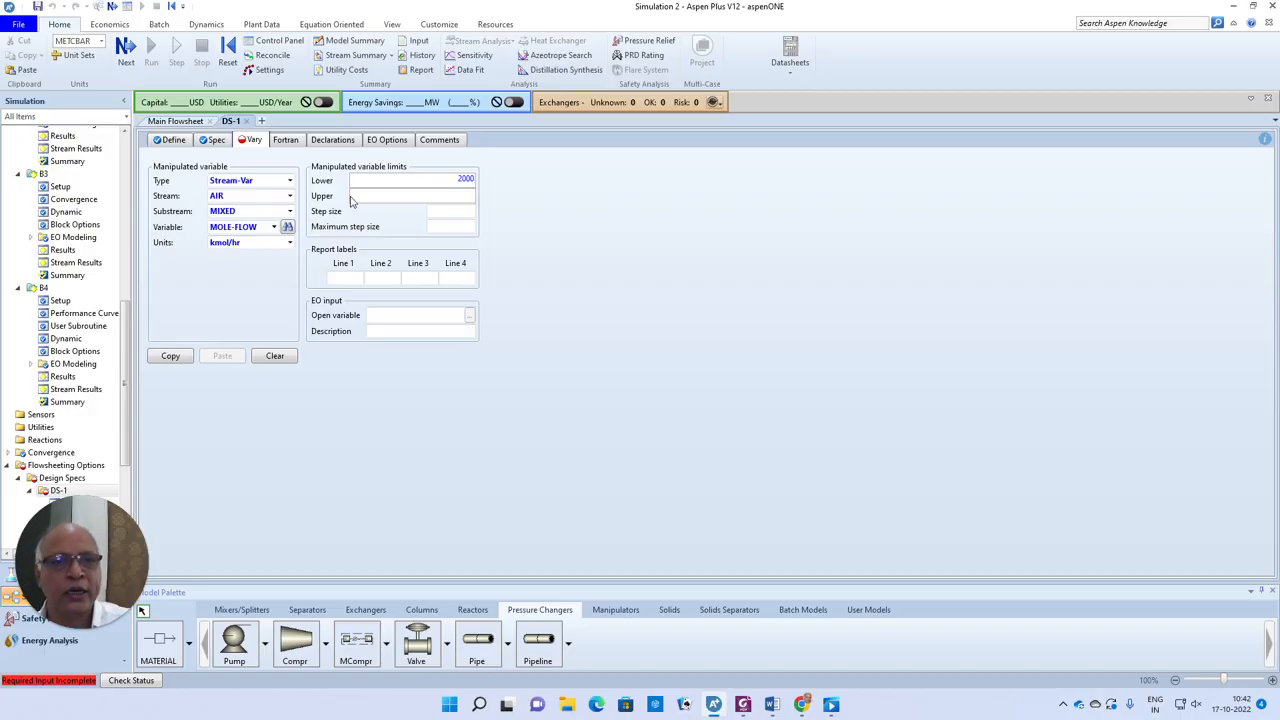
click(456, 194)
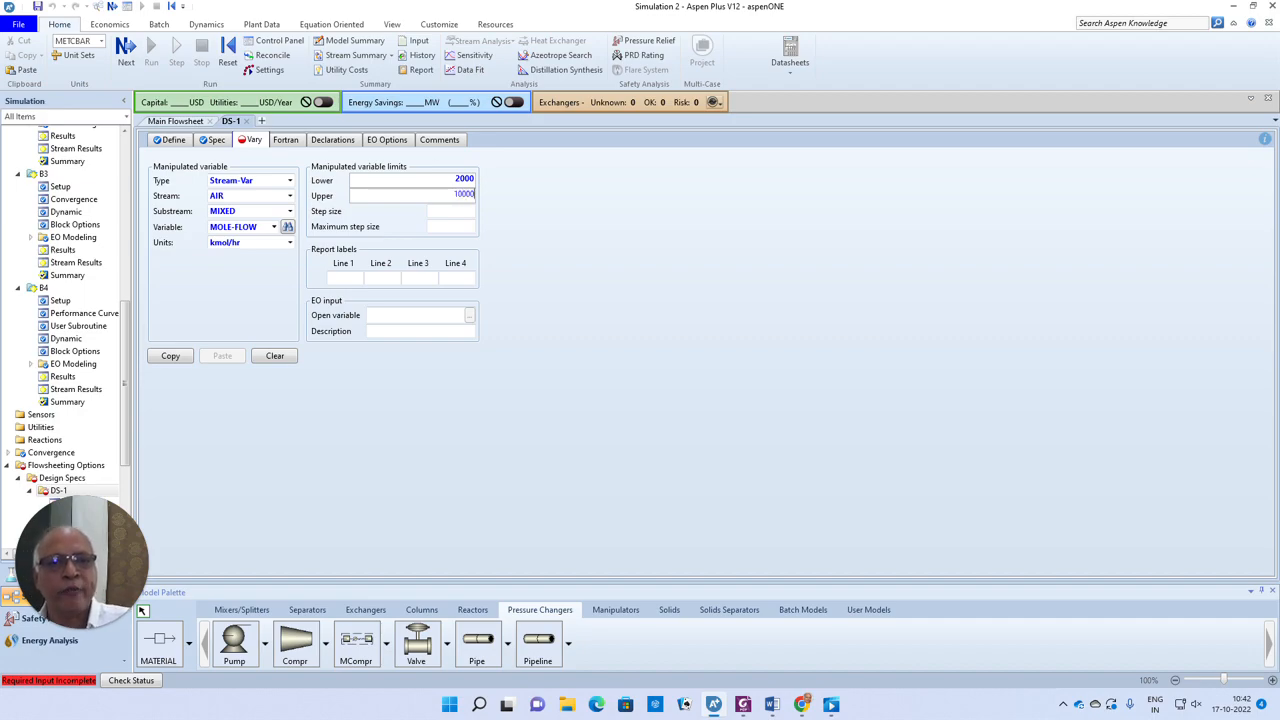
click(515, 206)
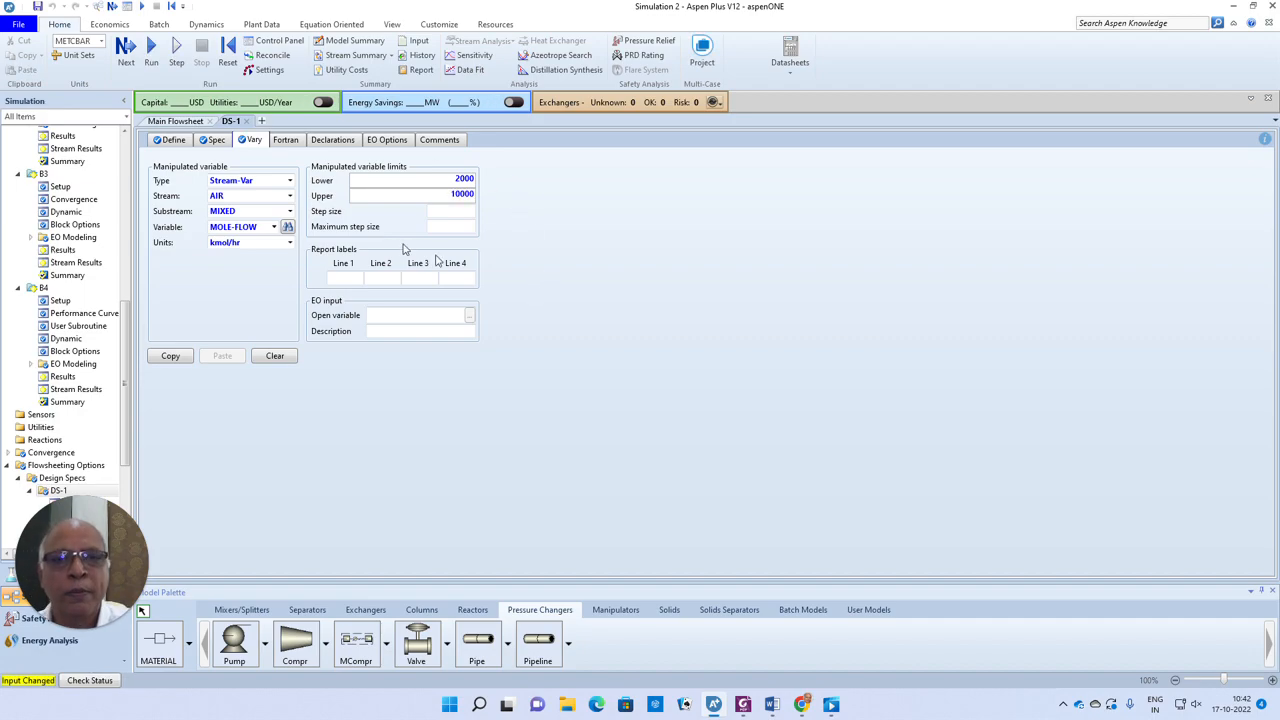
Move the DS-1 design spec block to just below compressor B2 on the main flowsheet and pull its lower signal line up.
click(168, 121)
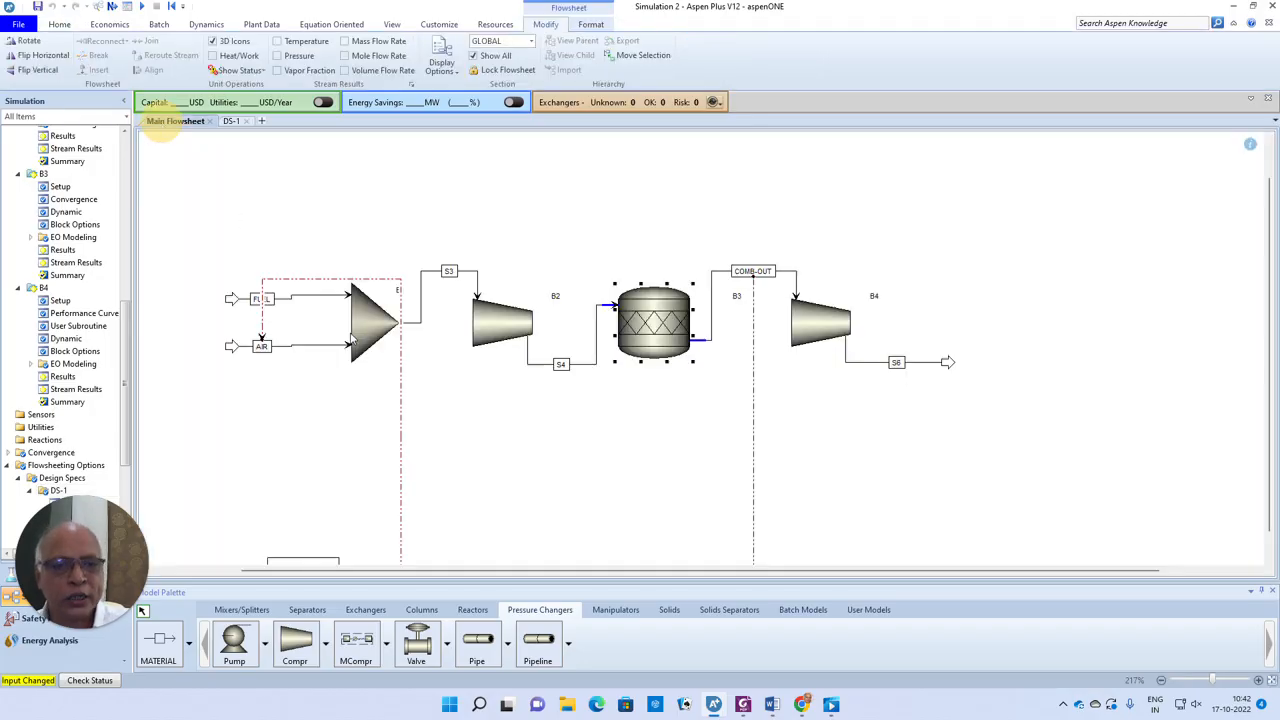
scroll(594, 423, down, 2)
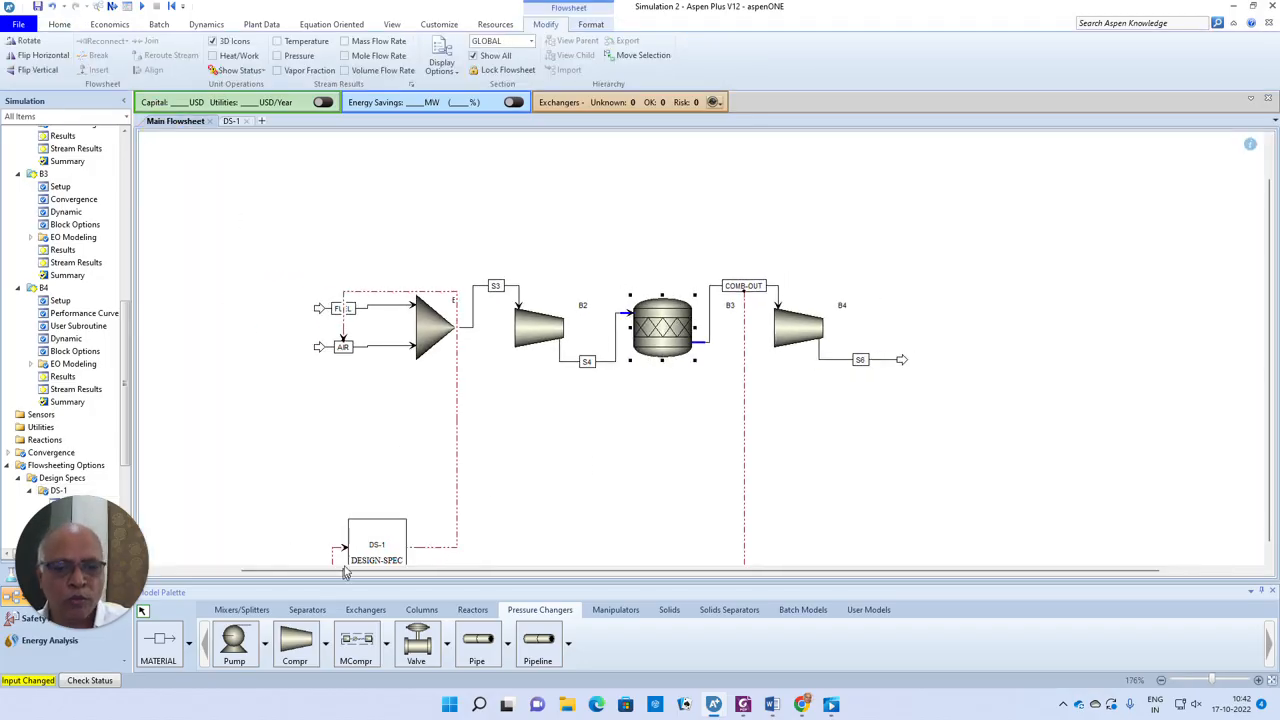
drag(375, 548, 530, 412)
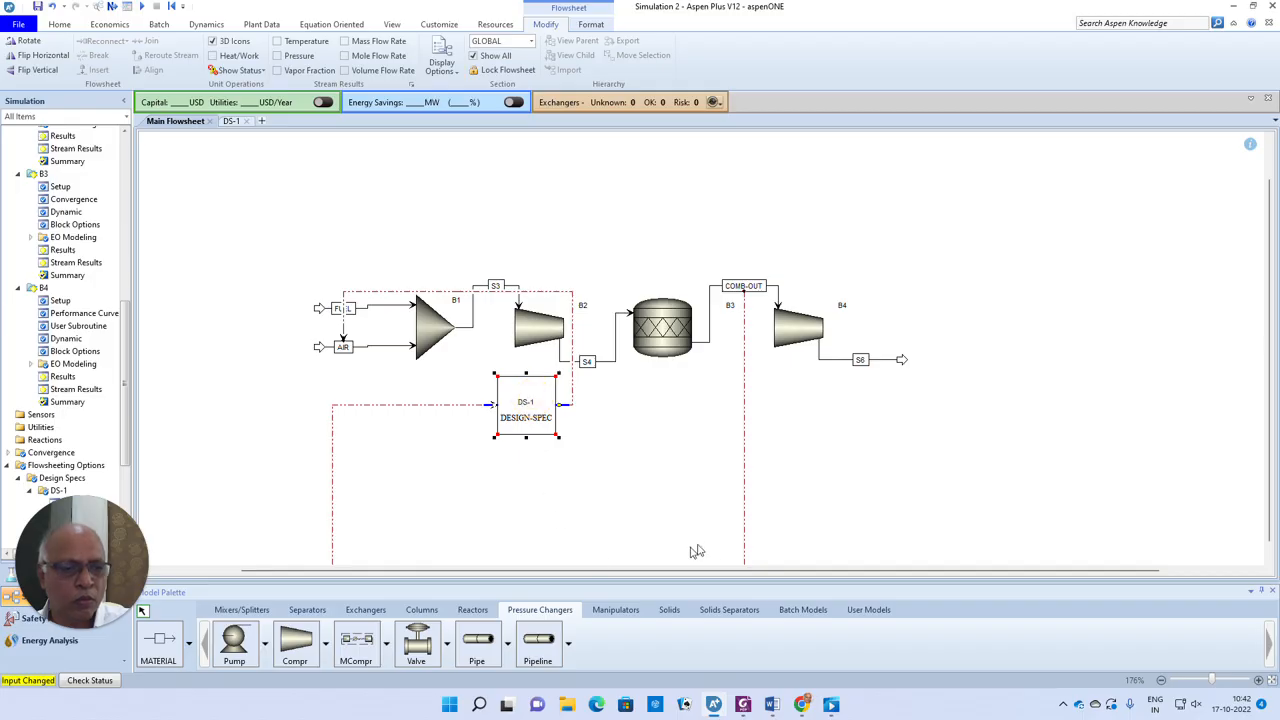
scroll(931, 460, down, 2)
click(596, 548)
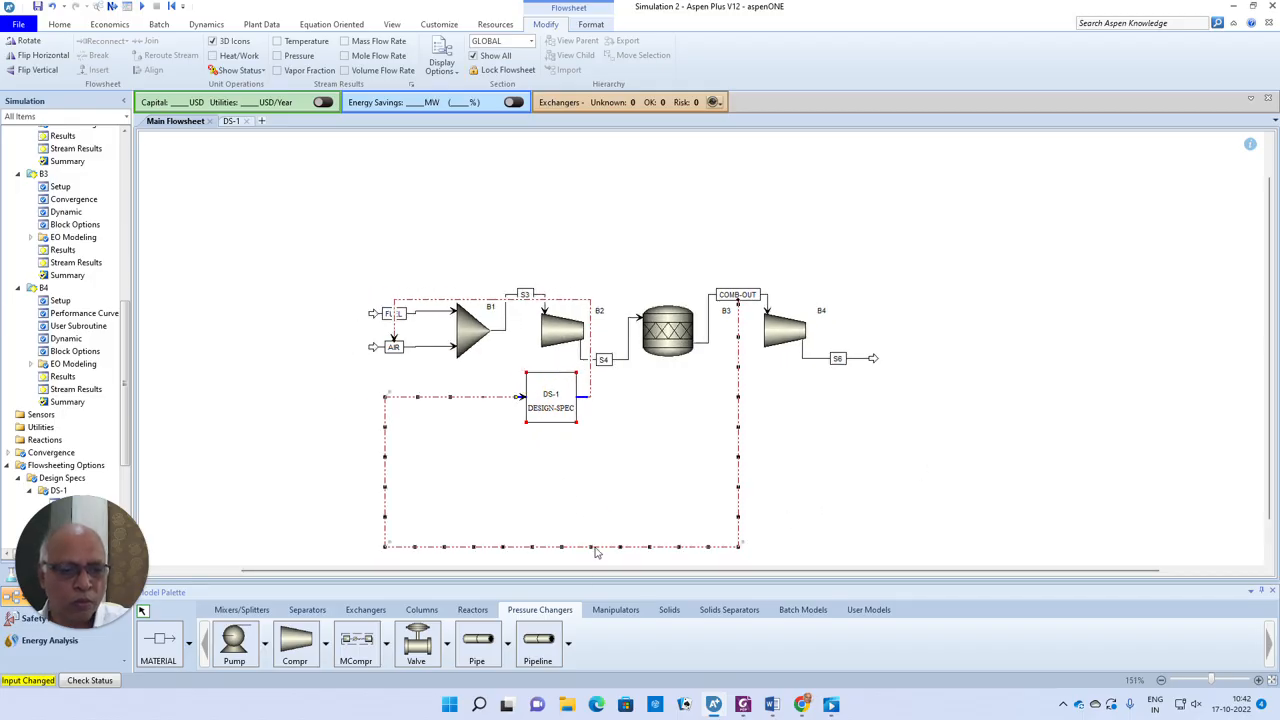
drag(596, 548, 603, 435)
Flip the DS-1 design spec icon horizontally on the flowsheet.
right_click(565, 394)
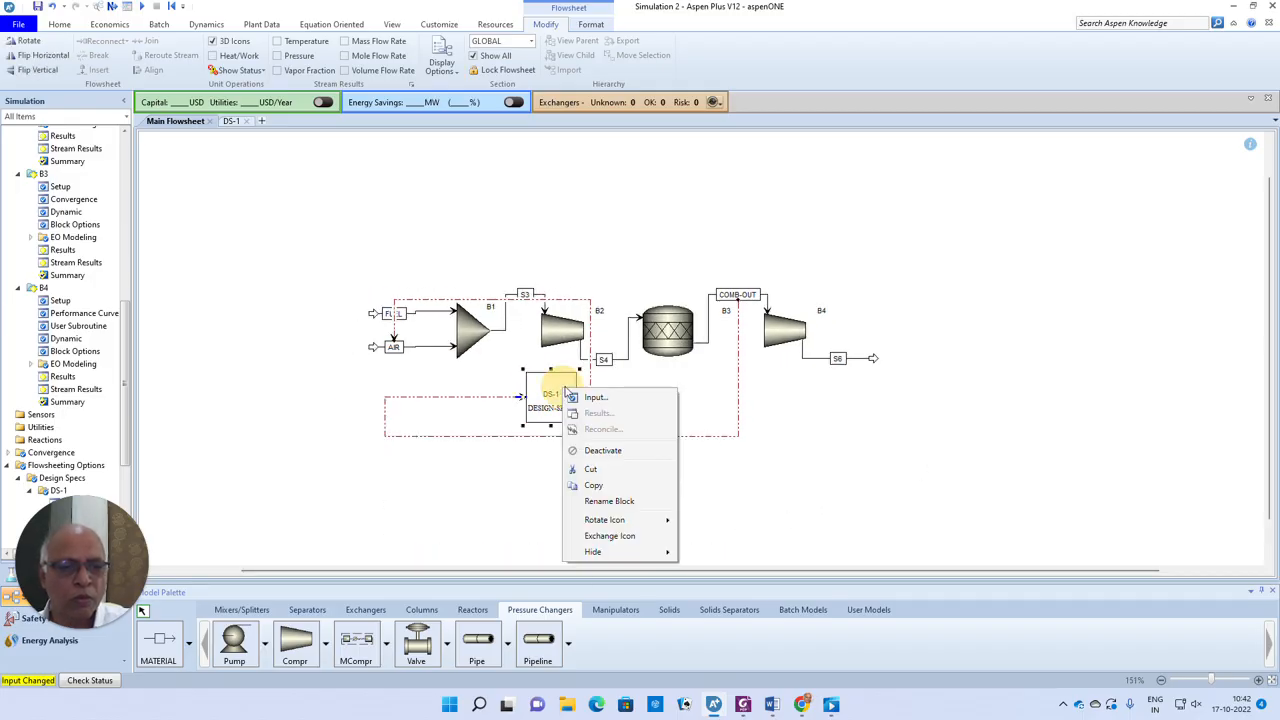
mouse_move(620, 522)
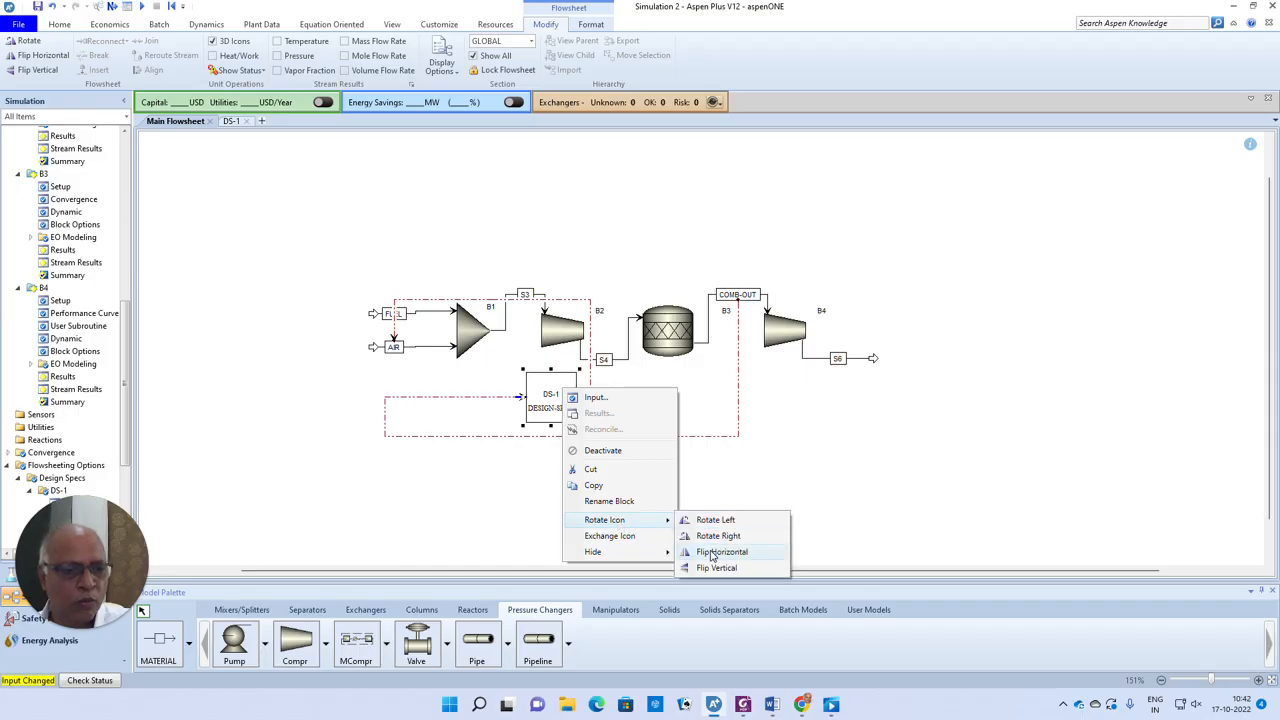
click(720, 552)
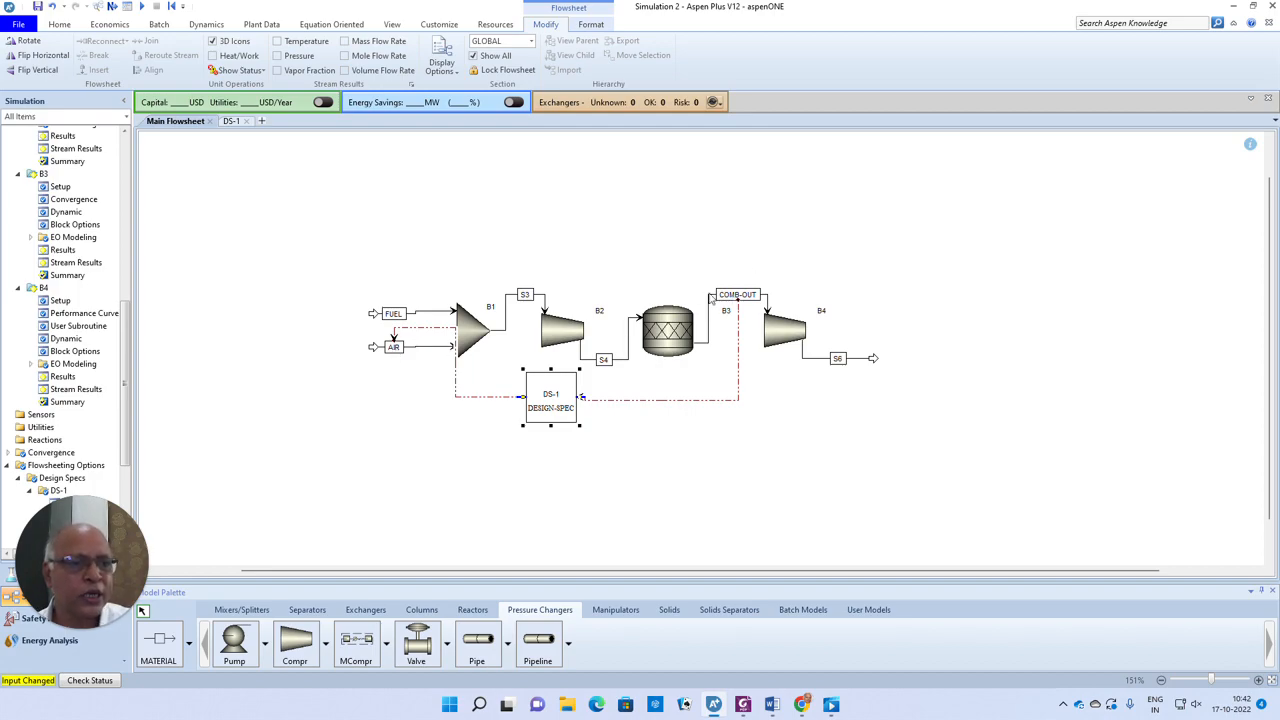
click(640, 251)
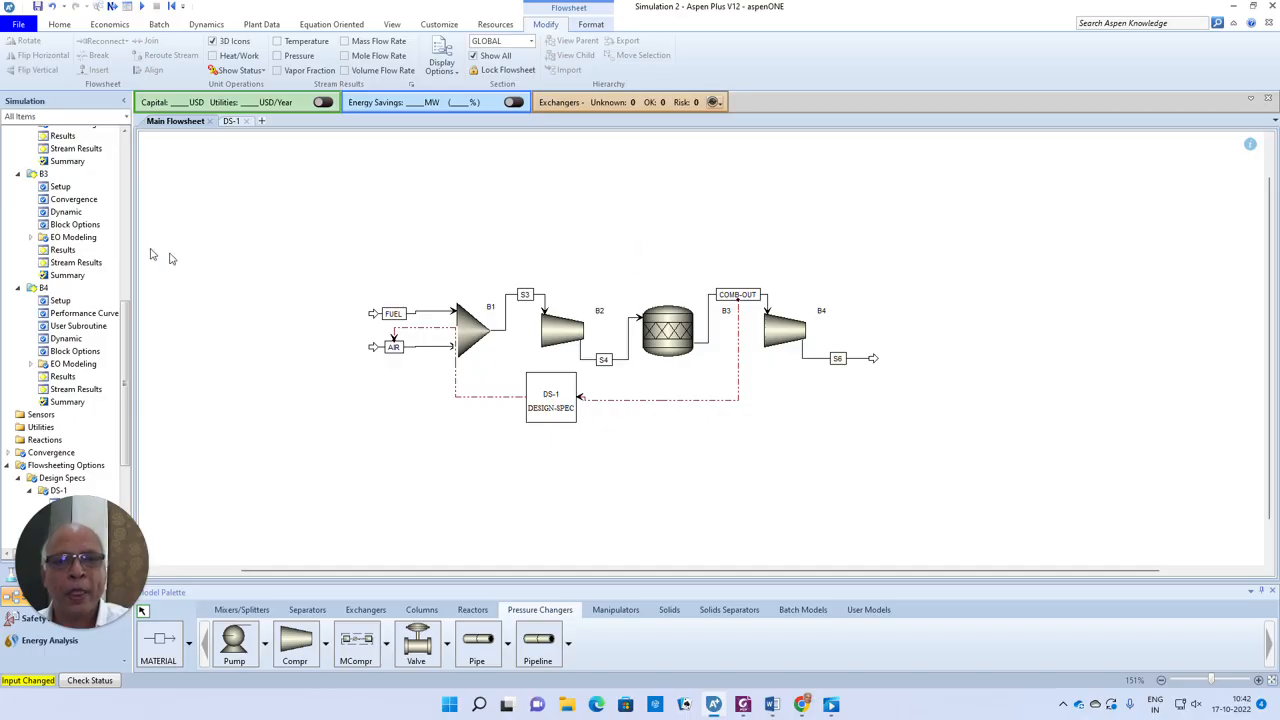
Run the simulation and check the DS-1 solver loop's iterations and convergence in the run messages.
click(111, 6)
click(714, 378)
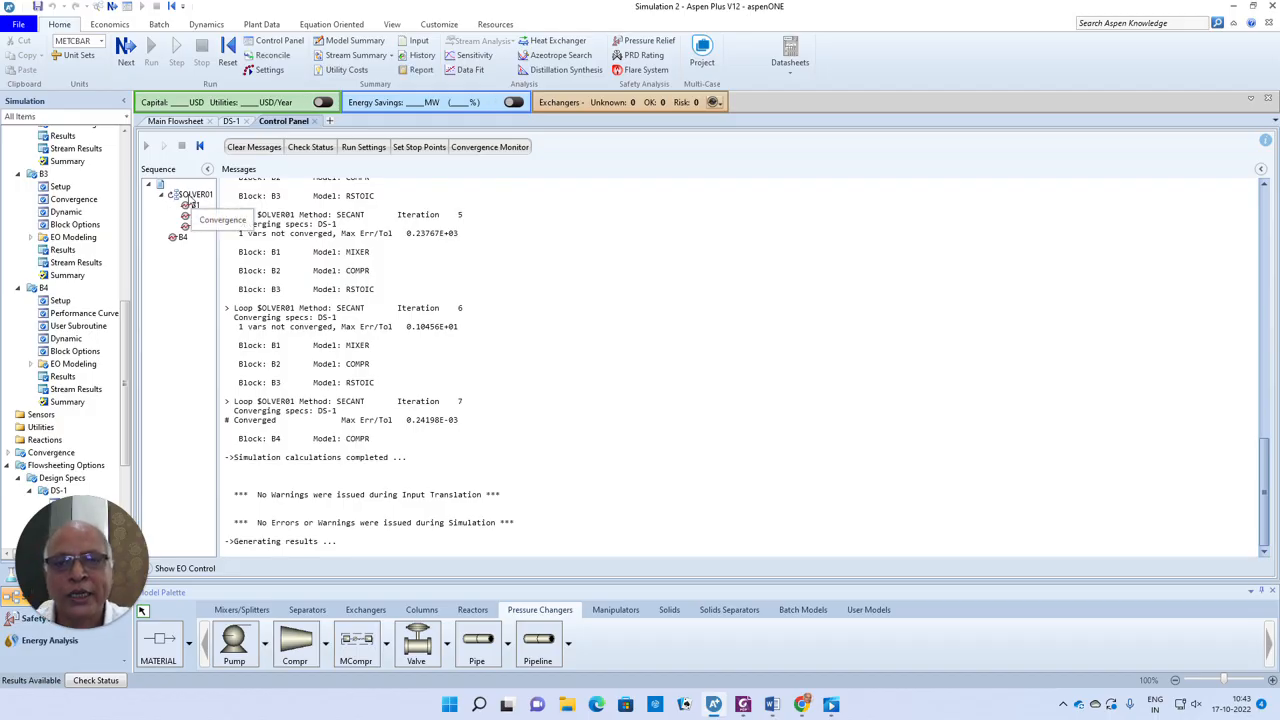
click(176, 121)
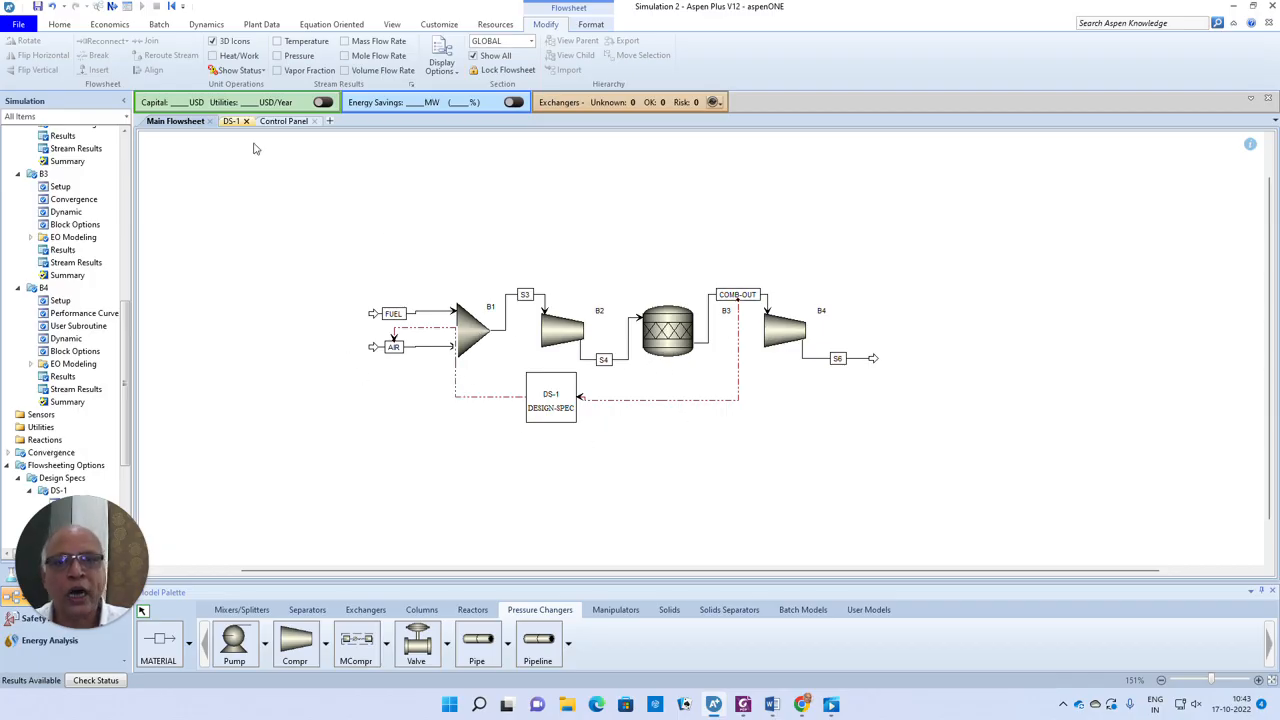
click(276, 122)
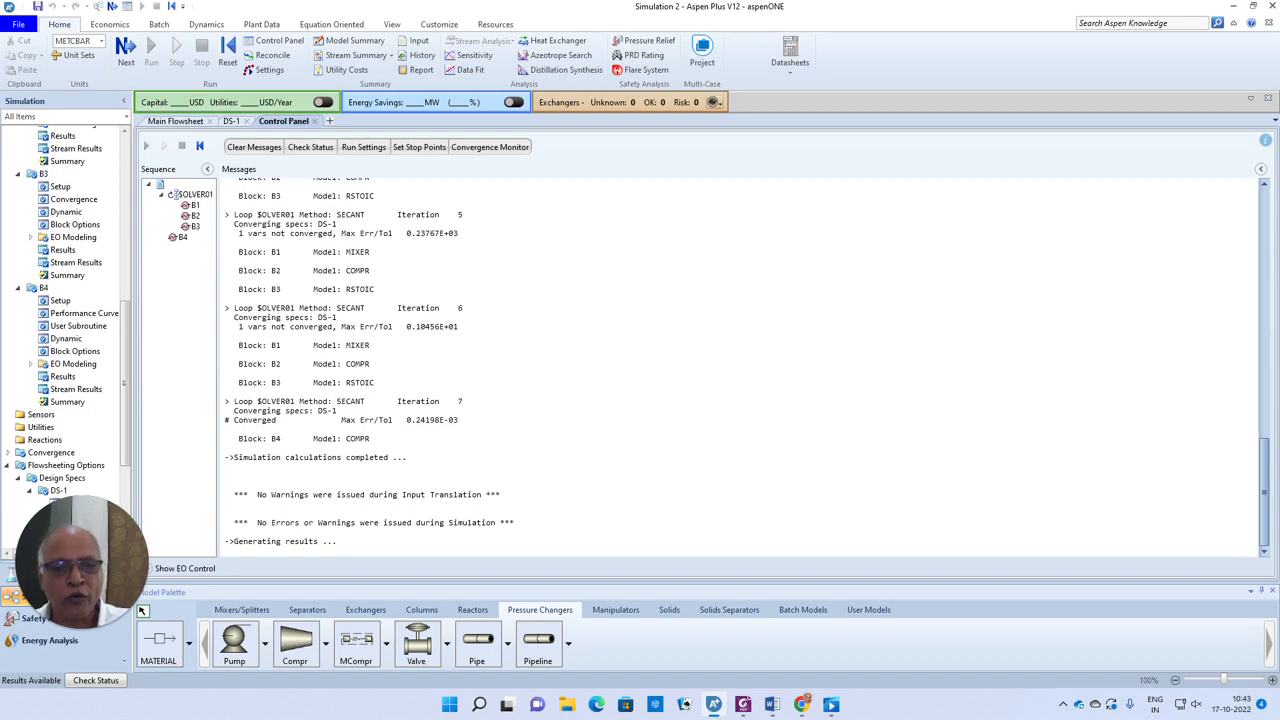
drag(466, 401, 337, 401)
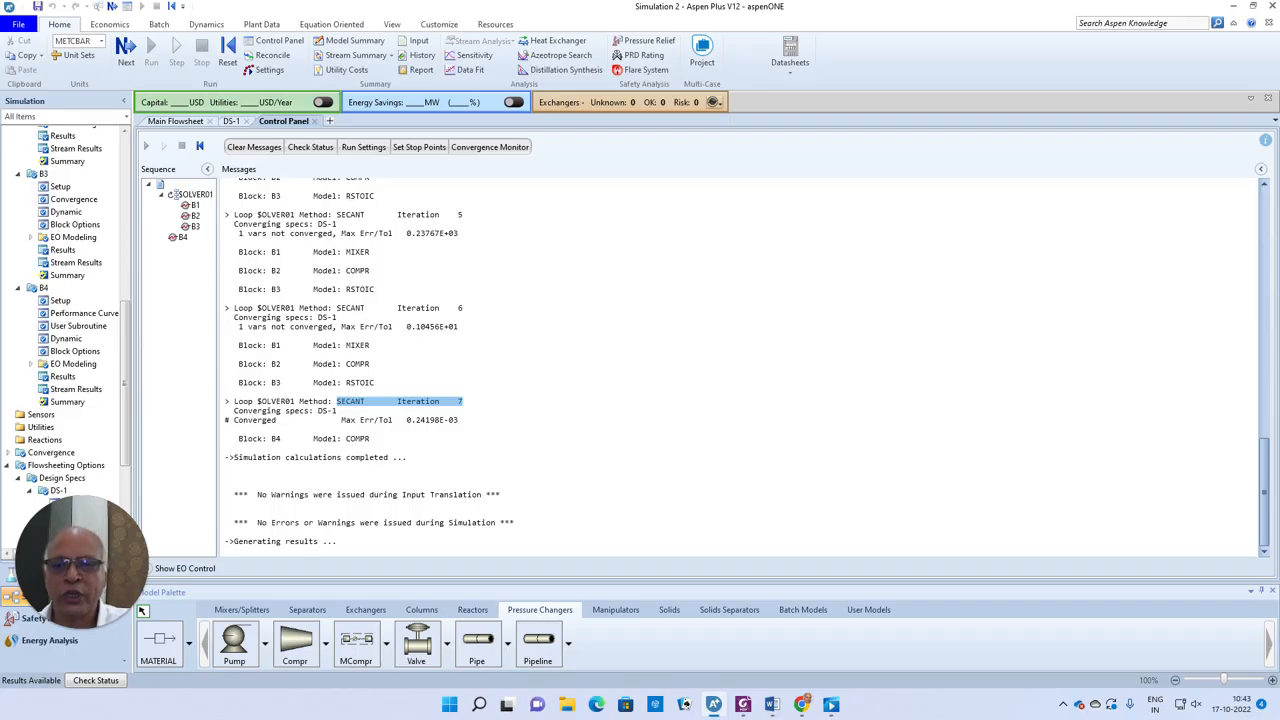
Examine the DS-1 results for the manipulated air flow and TT, closing the result, run message and DS-1 input views.
drag(127, 434, 130, 458)
click(76, 455)
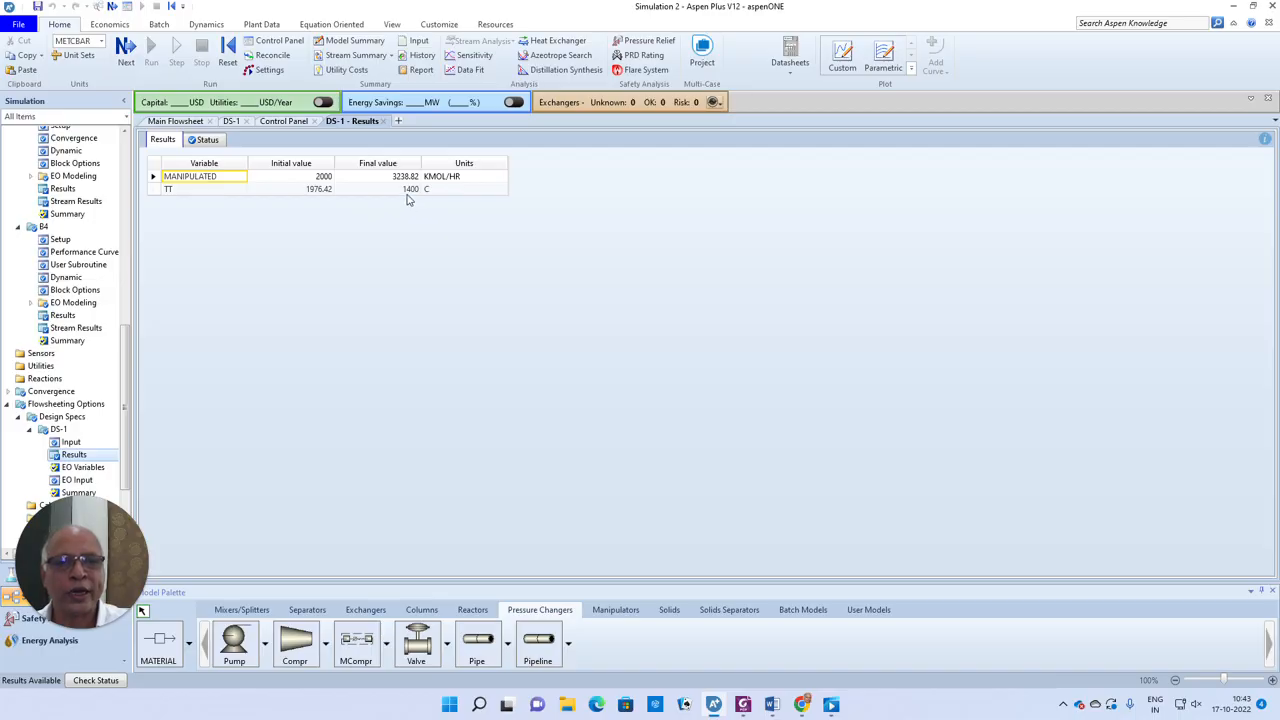
click(383, 121)
click(313, 121)
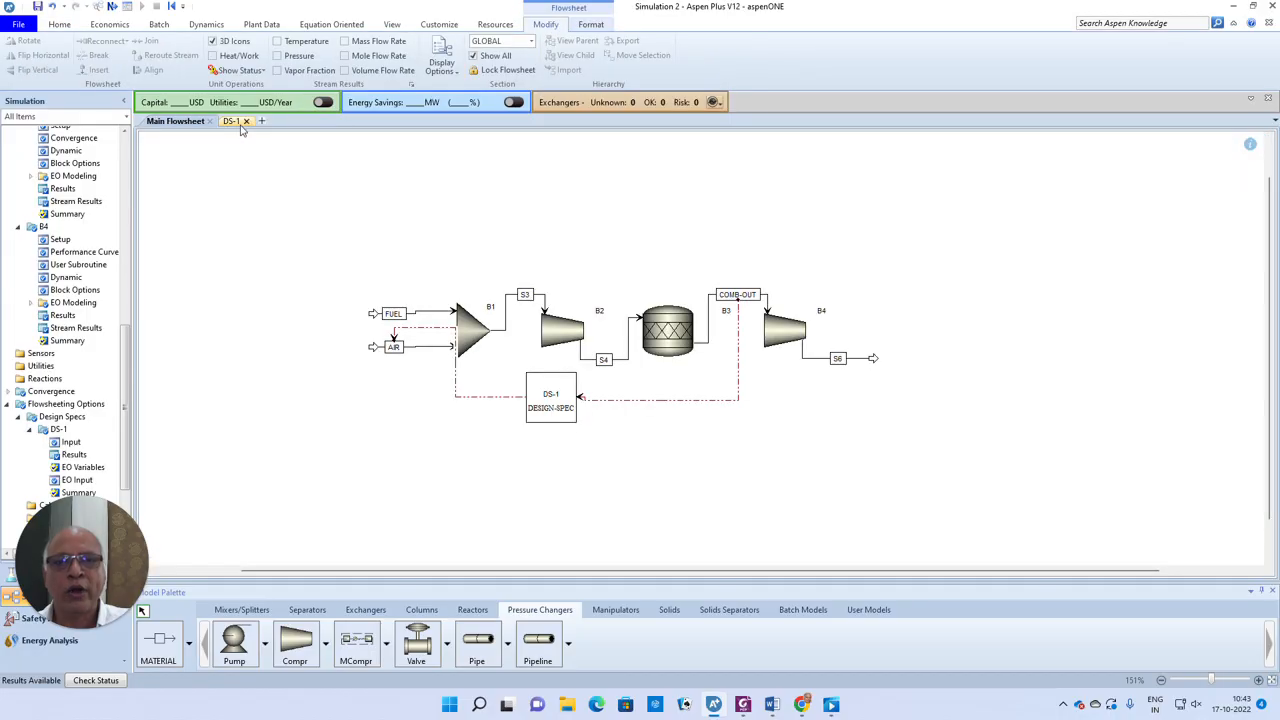
click(246, 121)
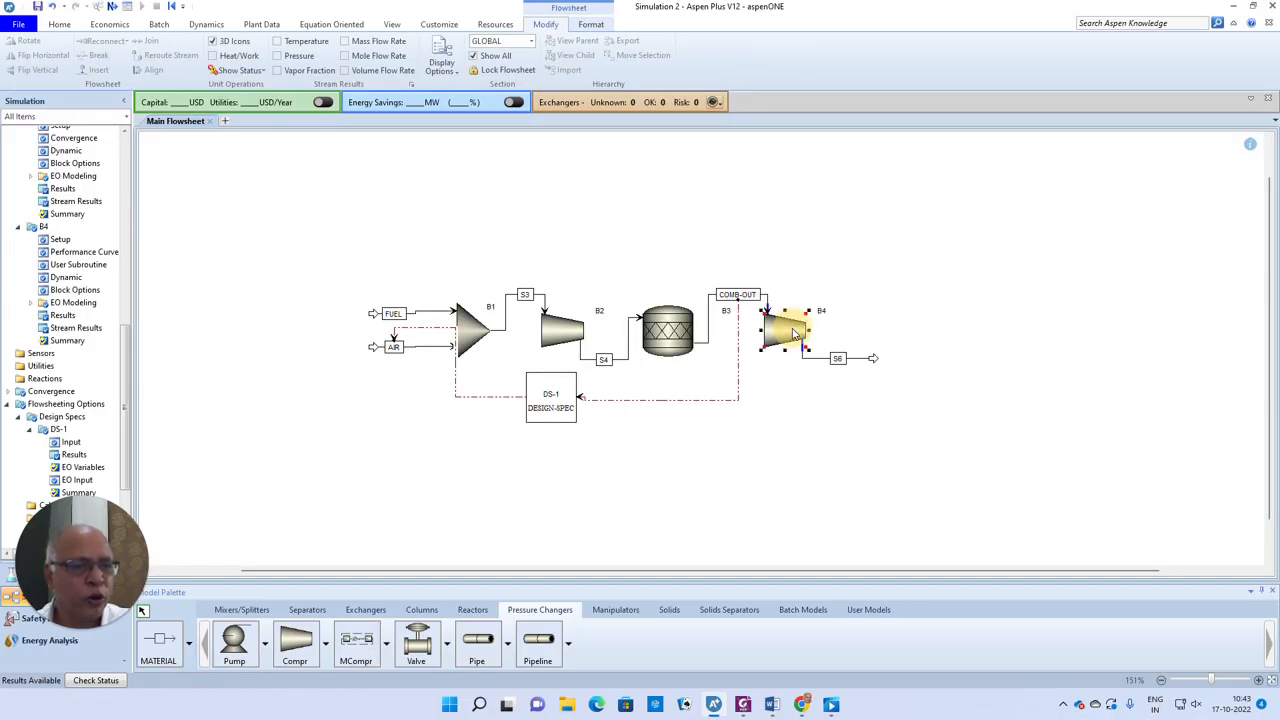
Examine the results summary of turbine B4 for its net work, outlet pressure and outlet temperature.
click(800, 336)
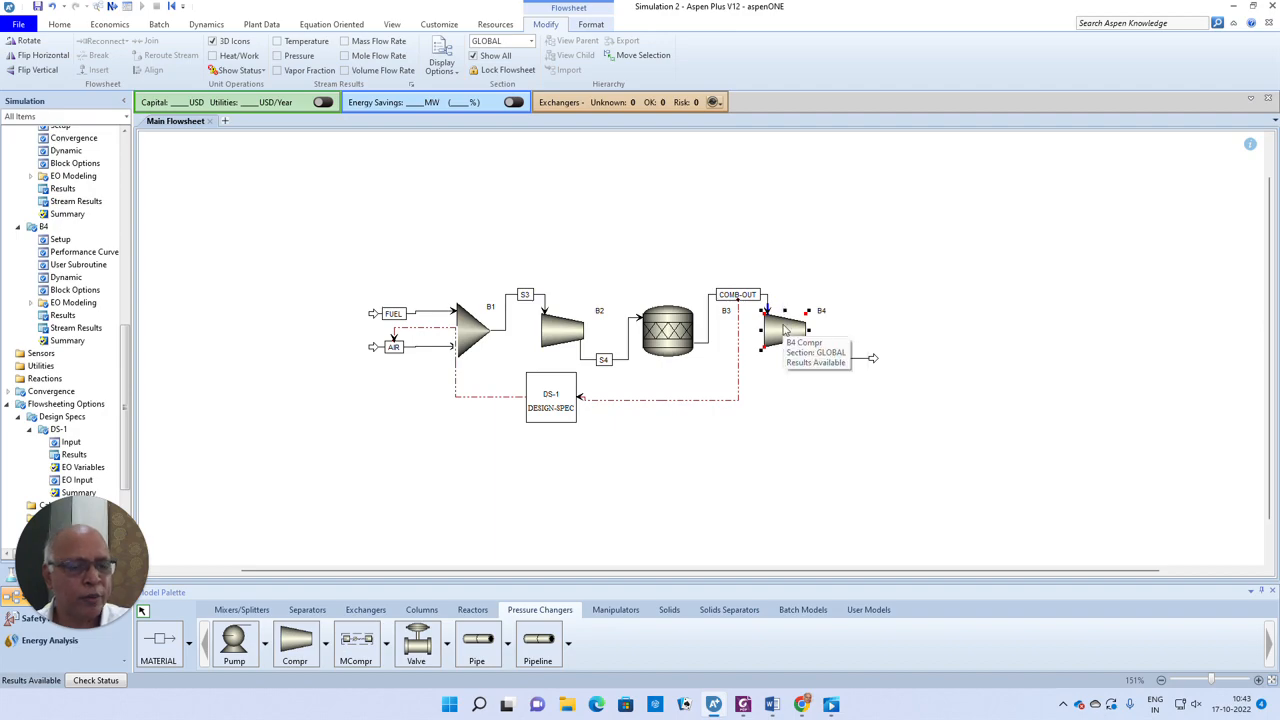
right_click(784, 330)
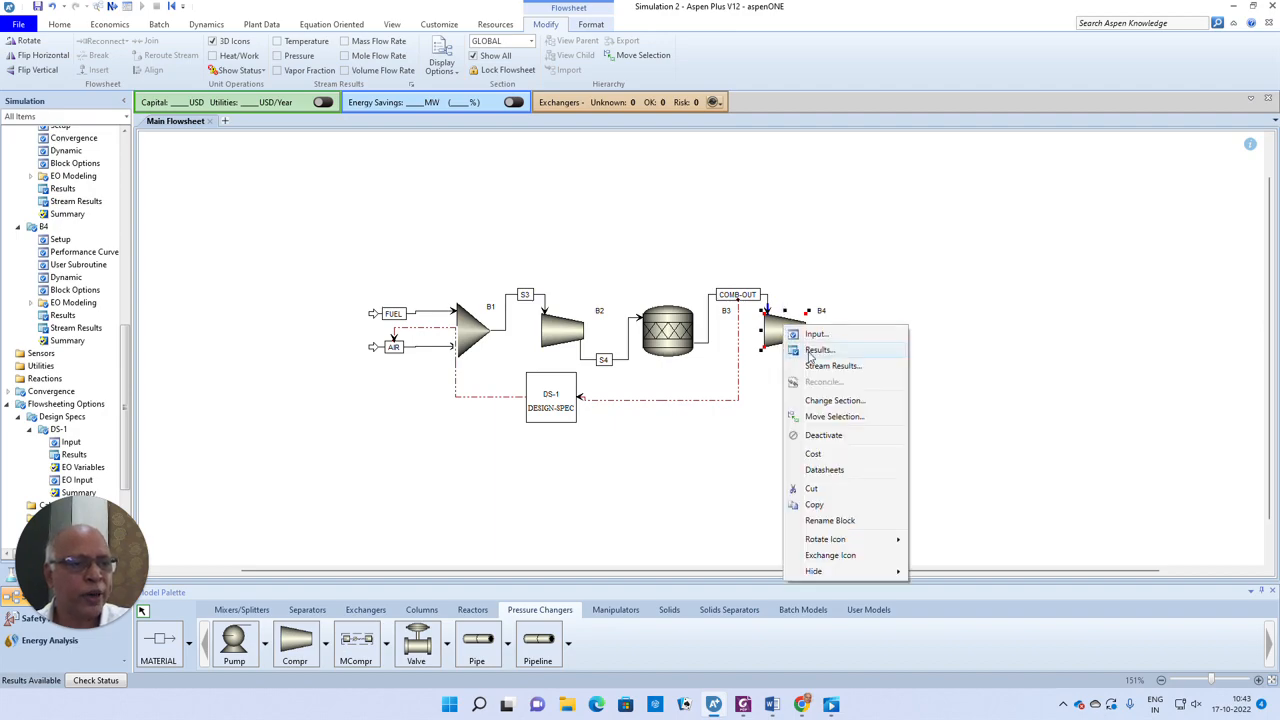
click(804, 348)
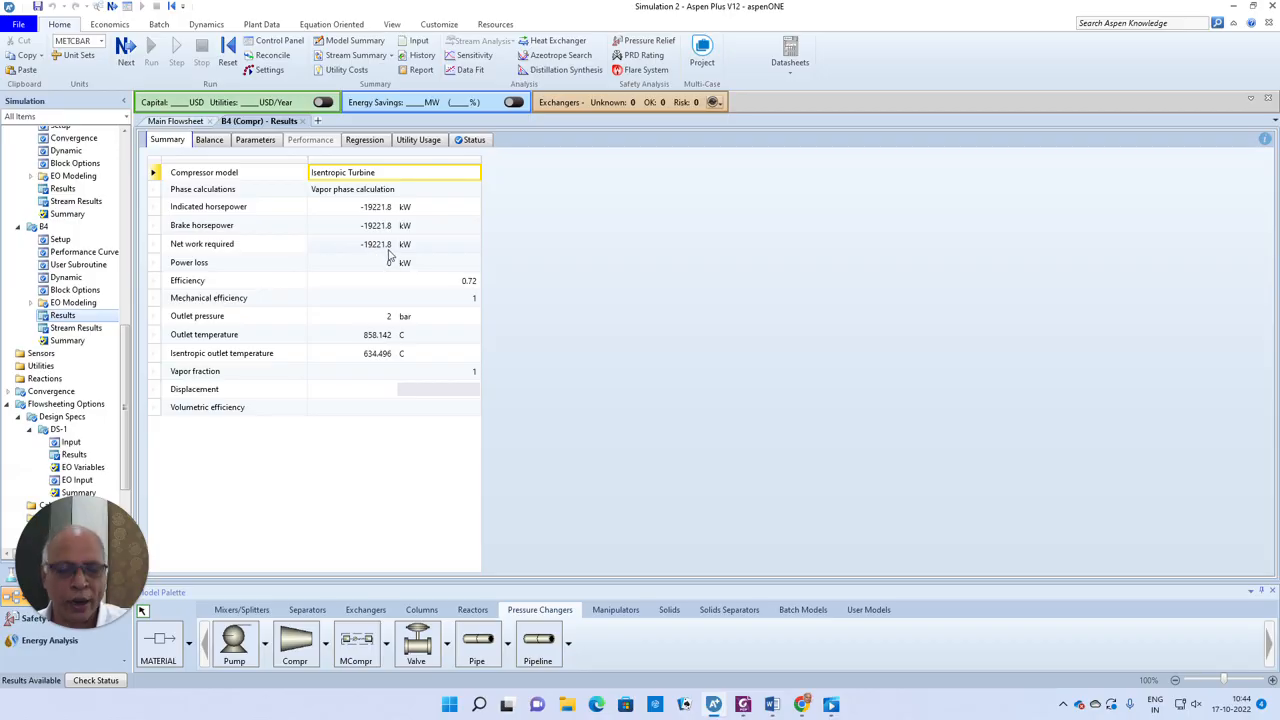
click(176, 121)
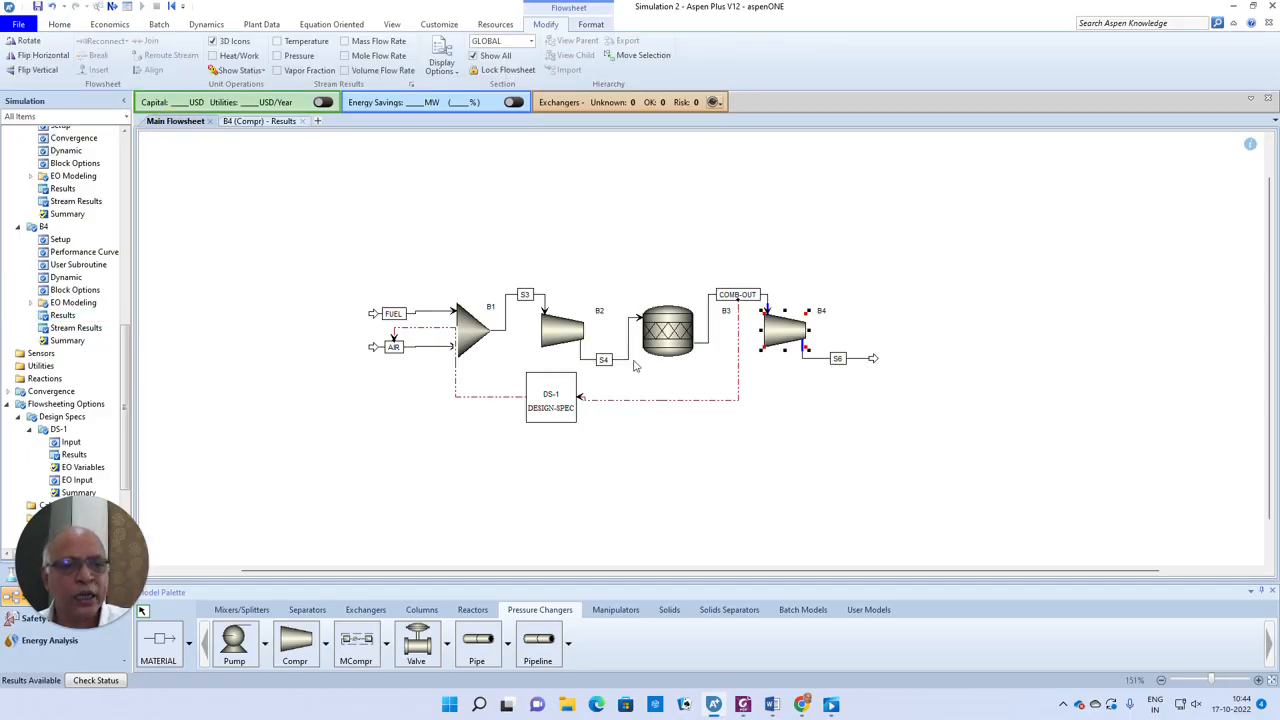
Examine the results summary of compressor B2 and compare its net work with that of turbine B4.
right_click(560, 336)
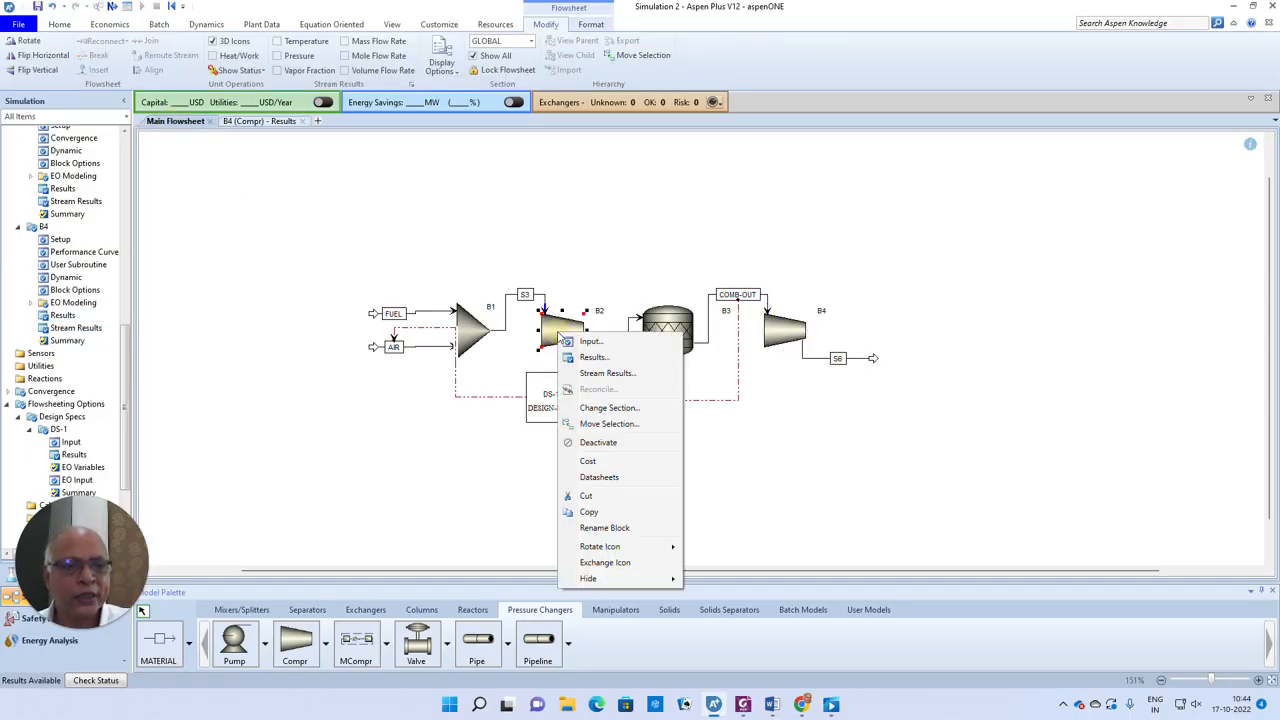
click(592, 358)
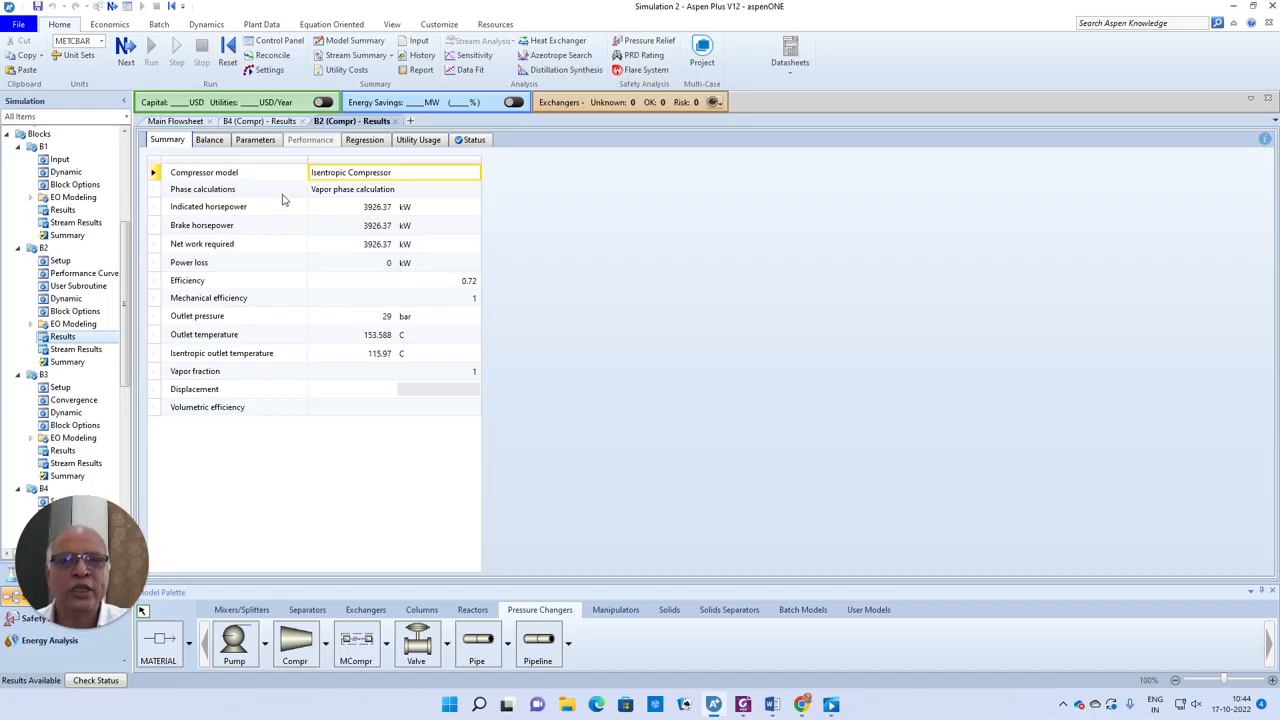
click(260, 121)
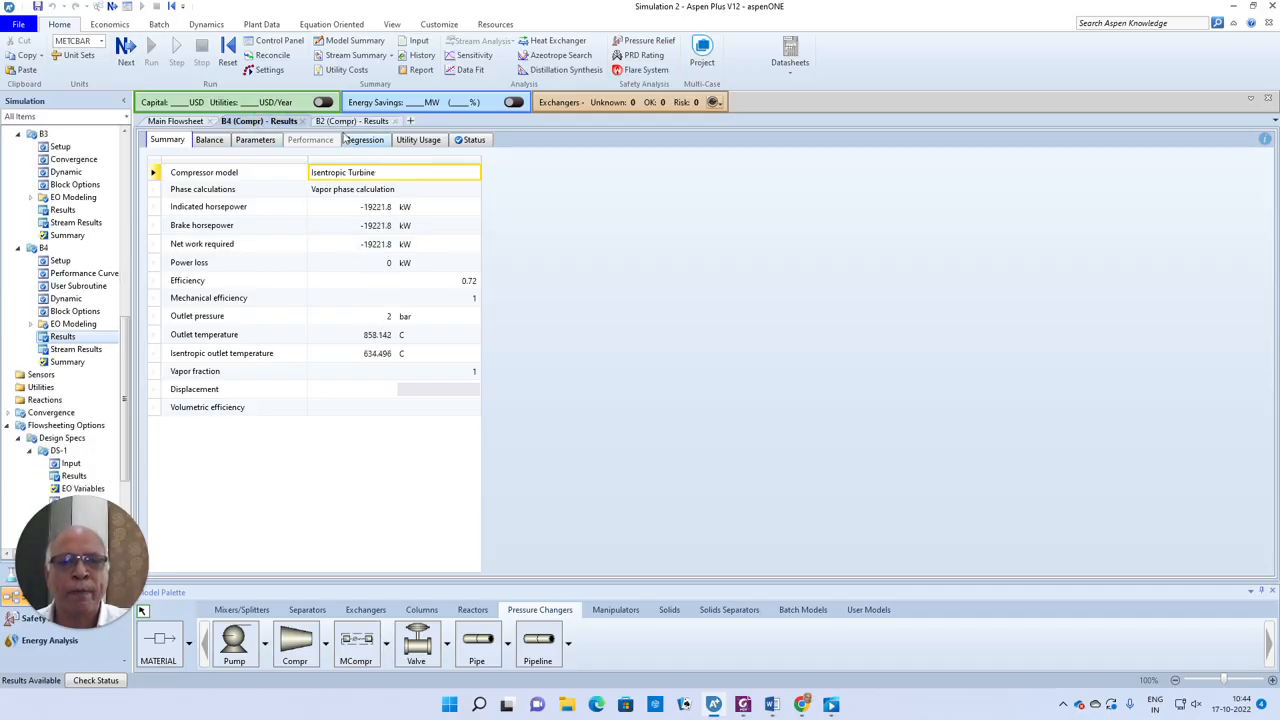
click(348, 121)
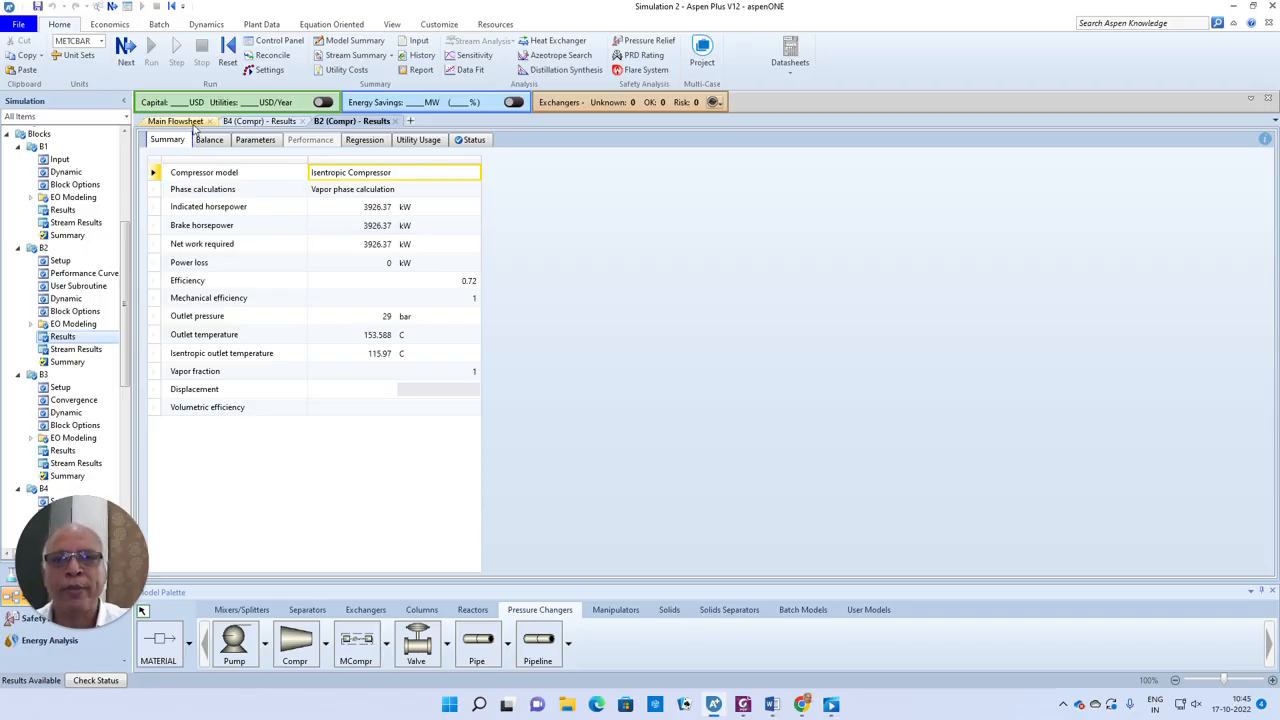
click(176, 121)
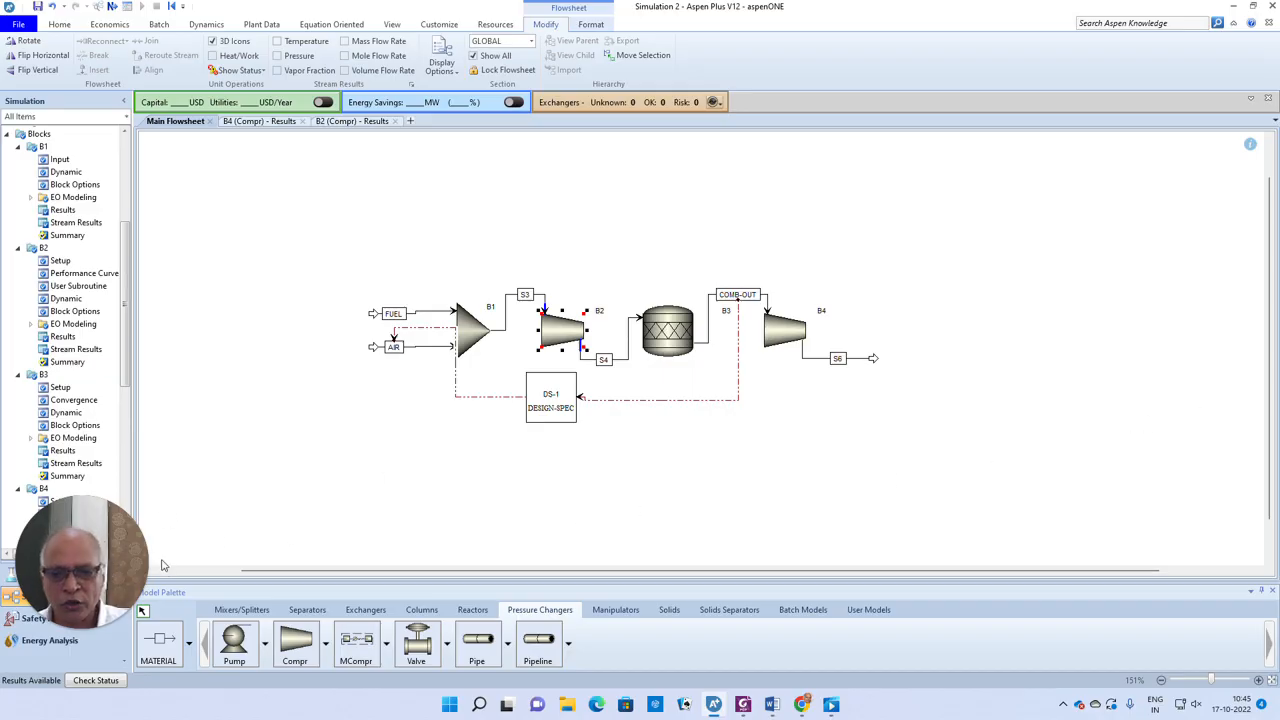
Connect a work stream from turbine B4 to compressor B2 and route its line above the other streams.
click(189, 644)
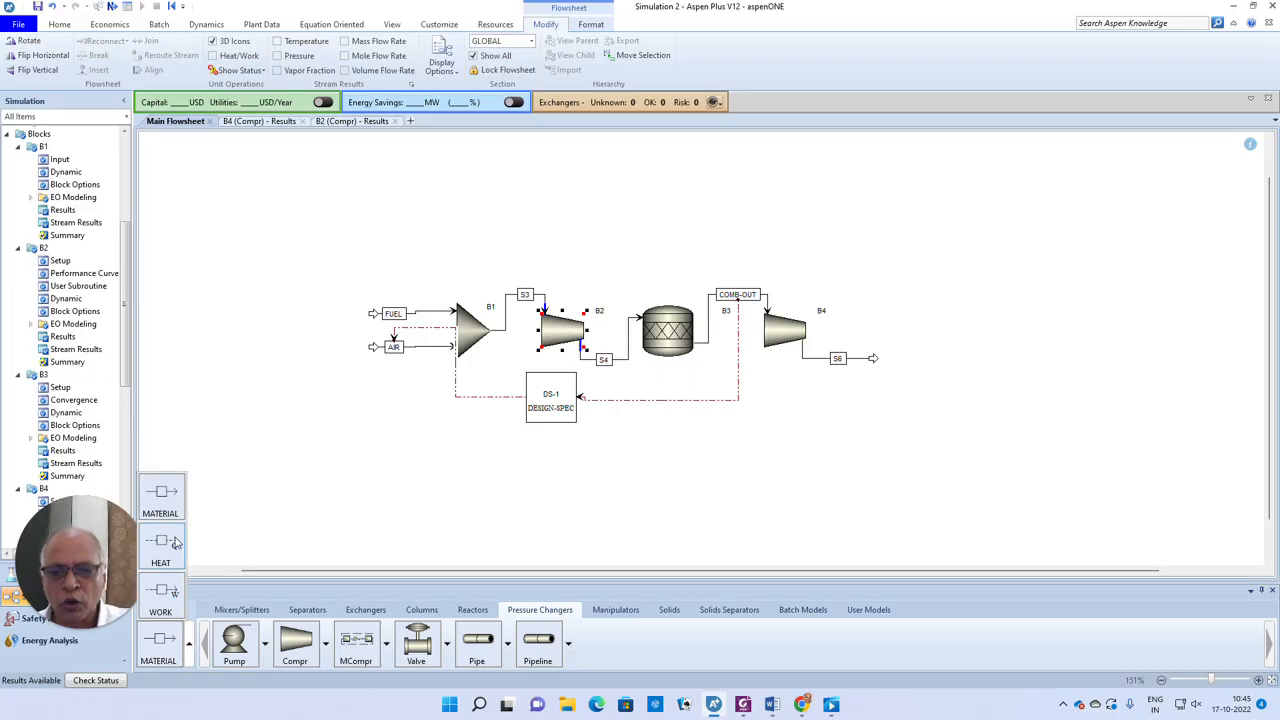
click(165, 594)
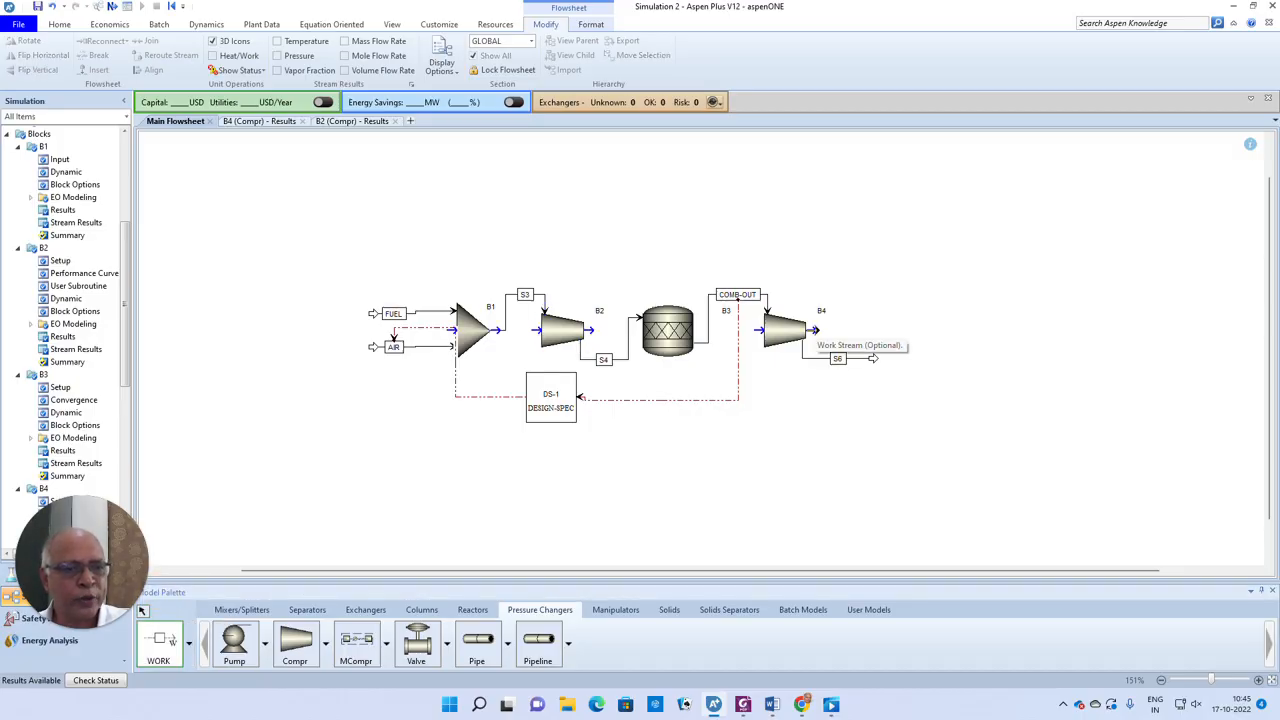
click(816, 330)
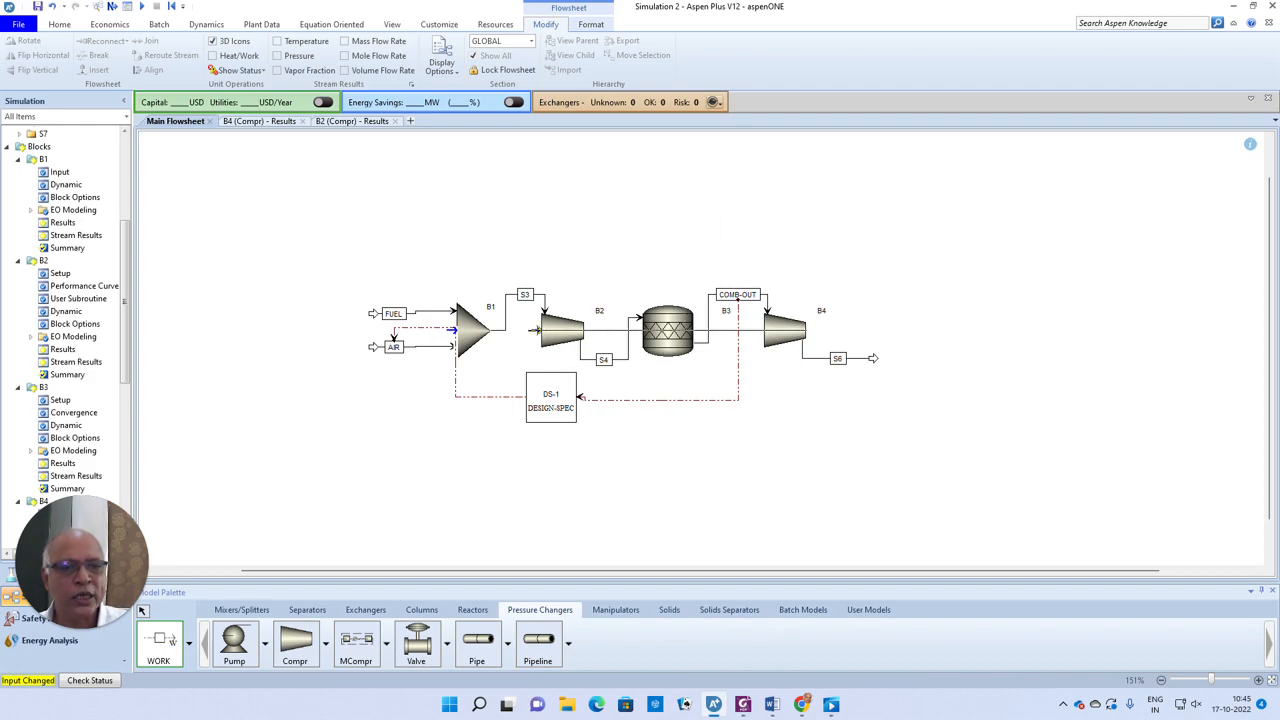
click(537, 330)
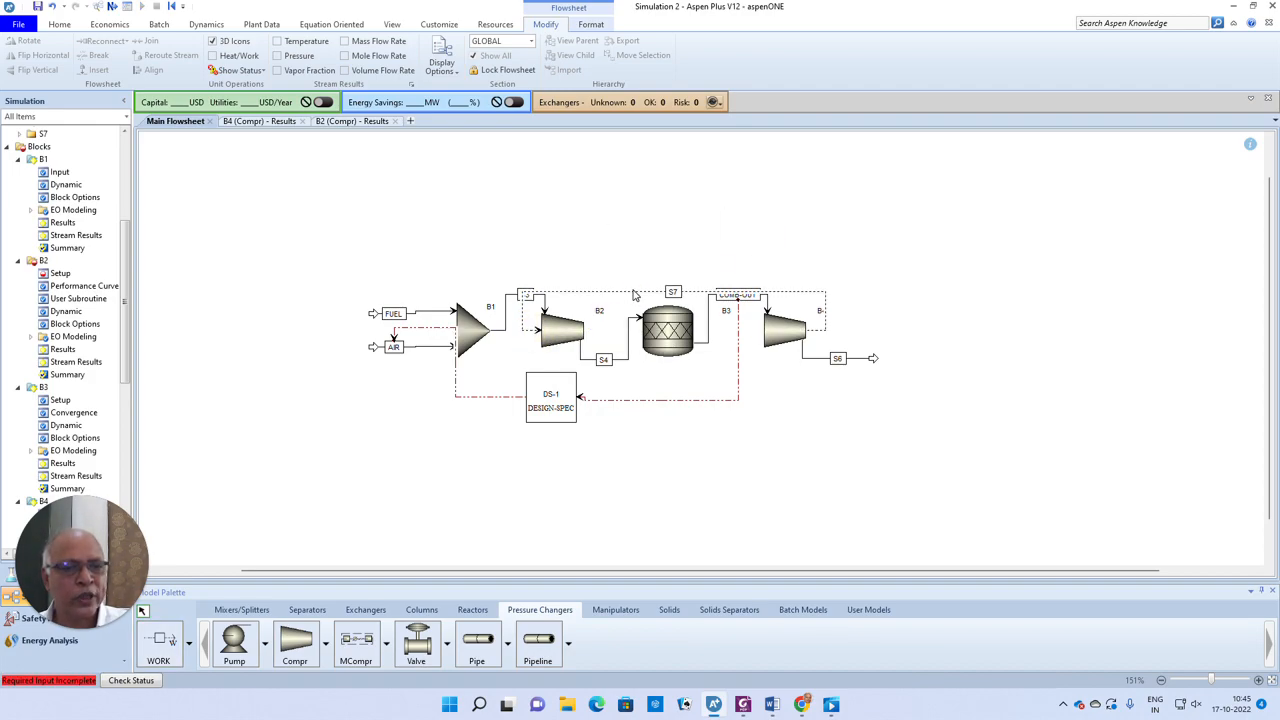
drag(632, 296, 634, 246)
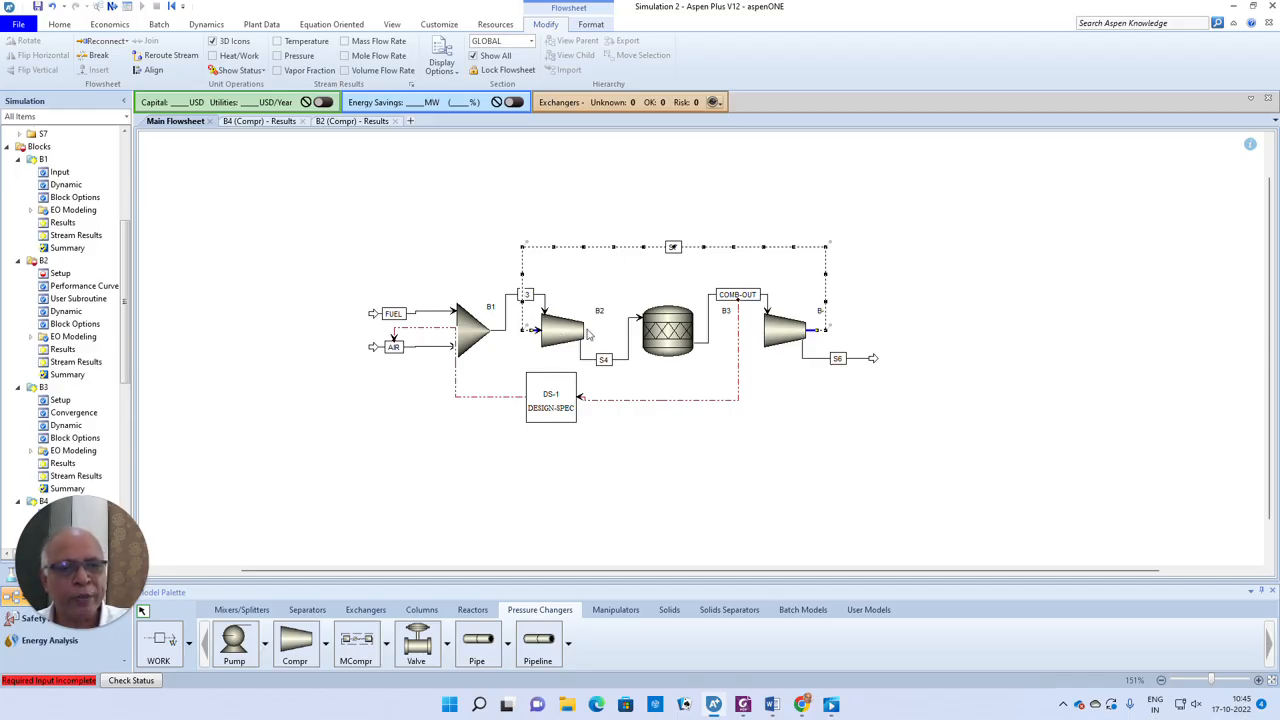
Add an outlet work stream from compressor B2, ending below the DS-1 block.
click(163, 641)
click(599, 330)
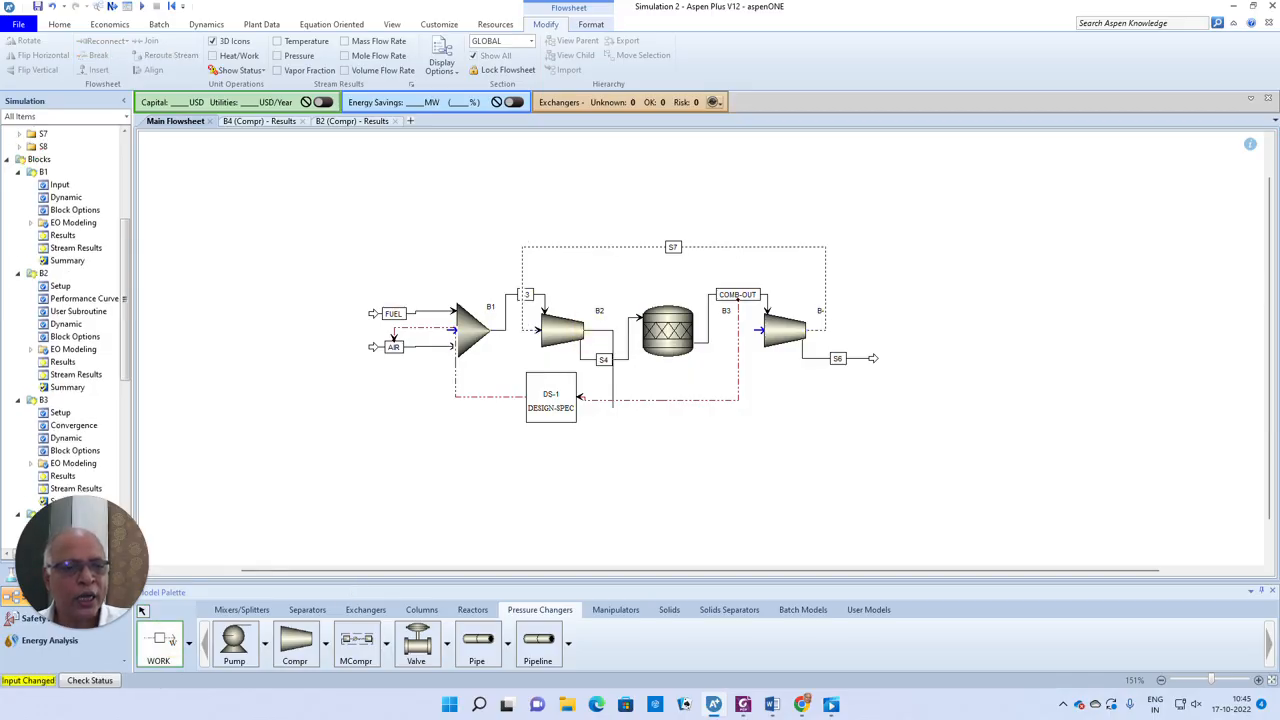
click(601, 468)
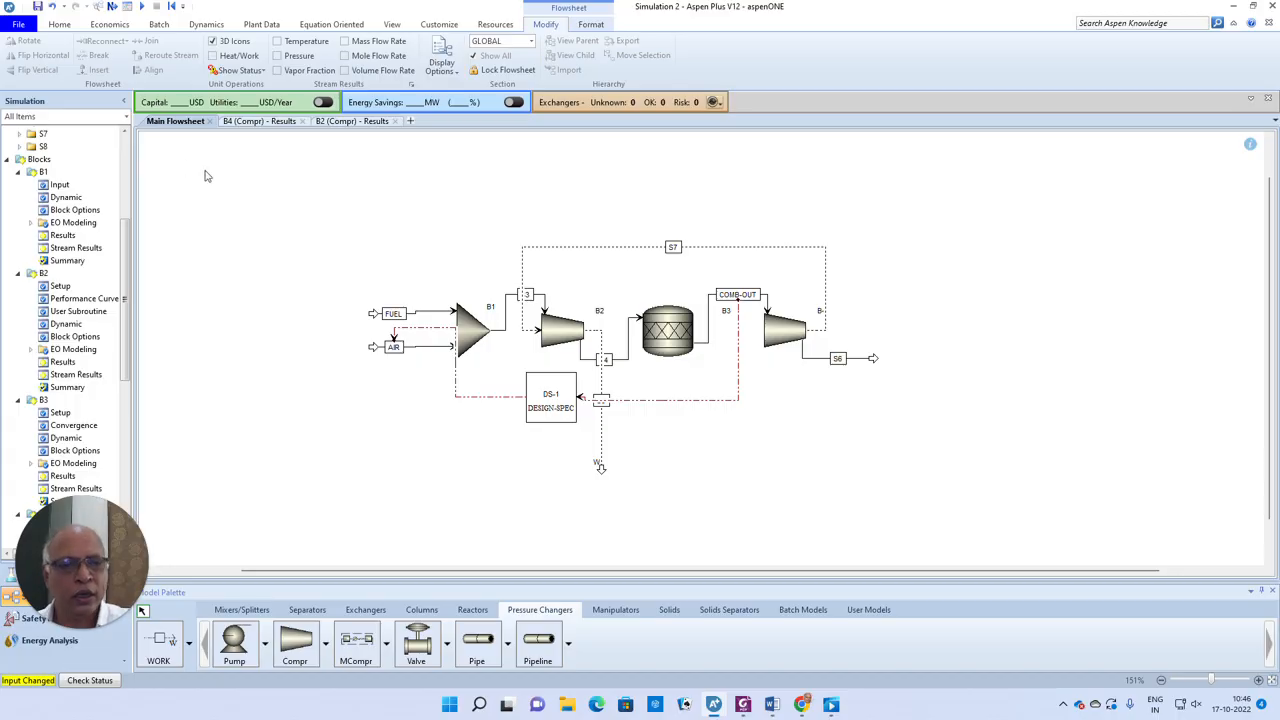
Rerun the simulation and read the net power in the results of outlet work stream S8.
click(112, 6)
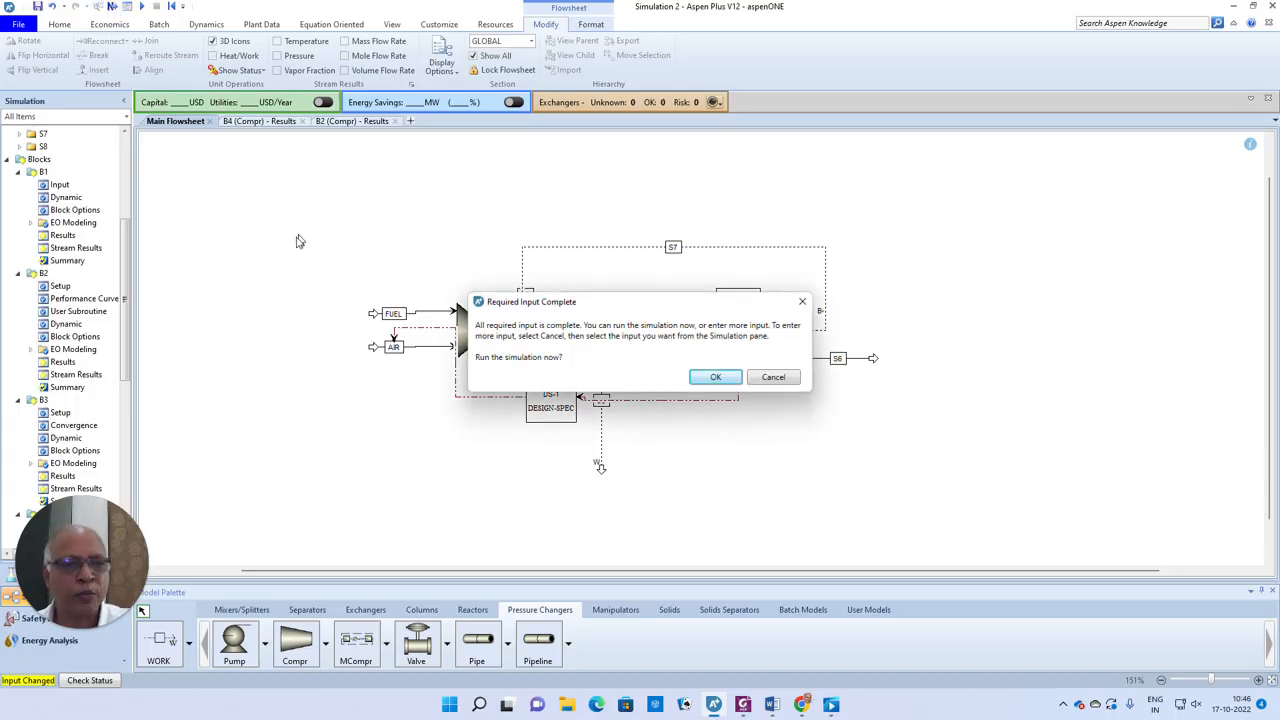
click(715, 377)
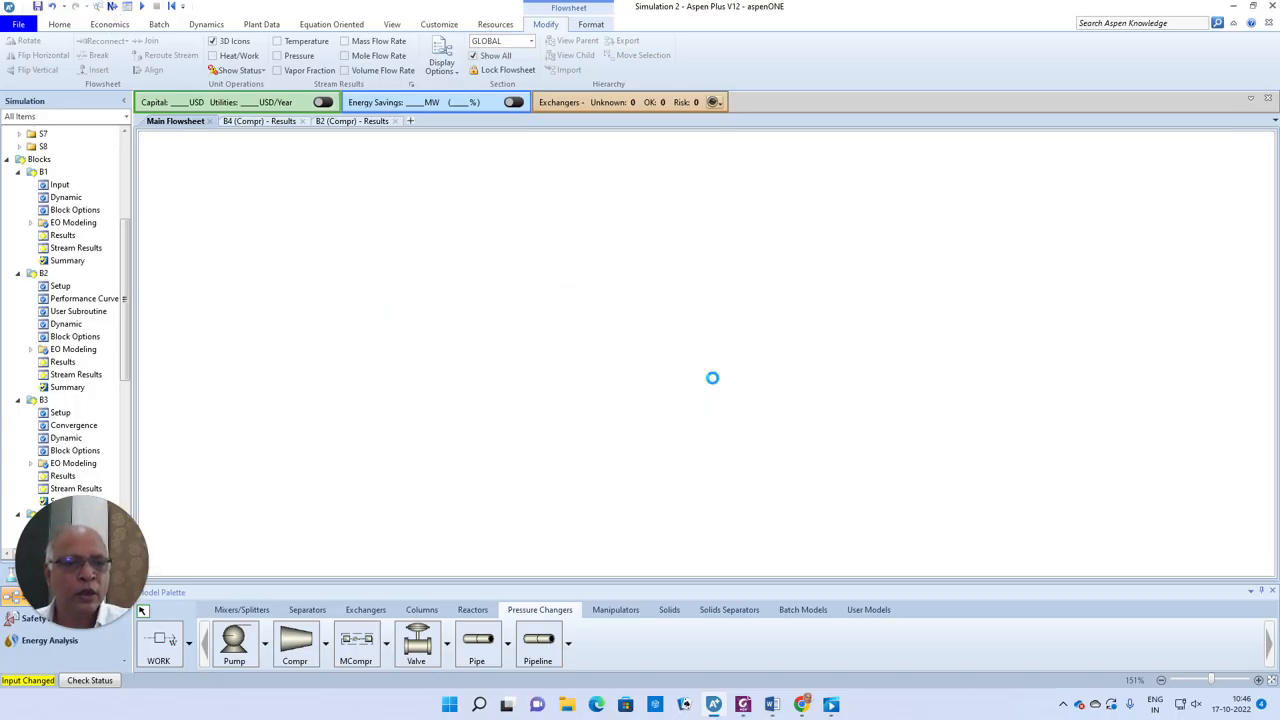
click(175, 121)
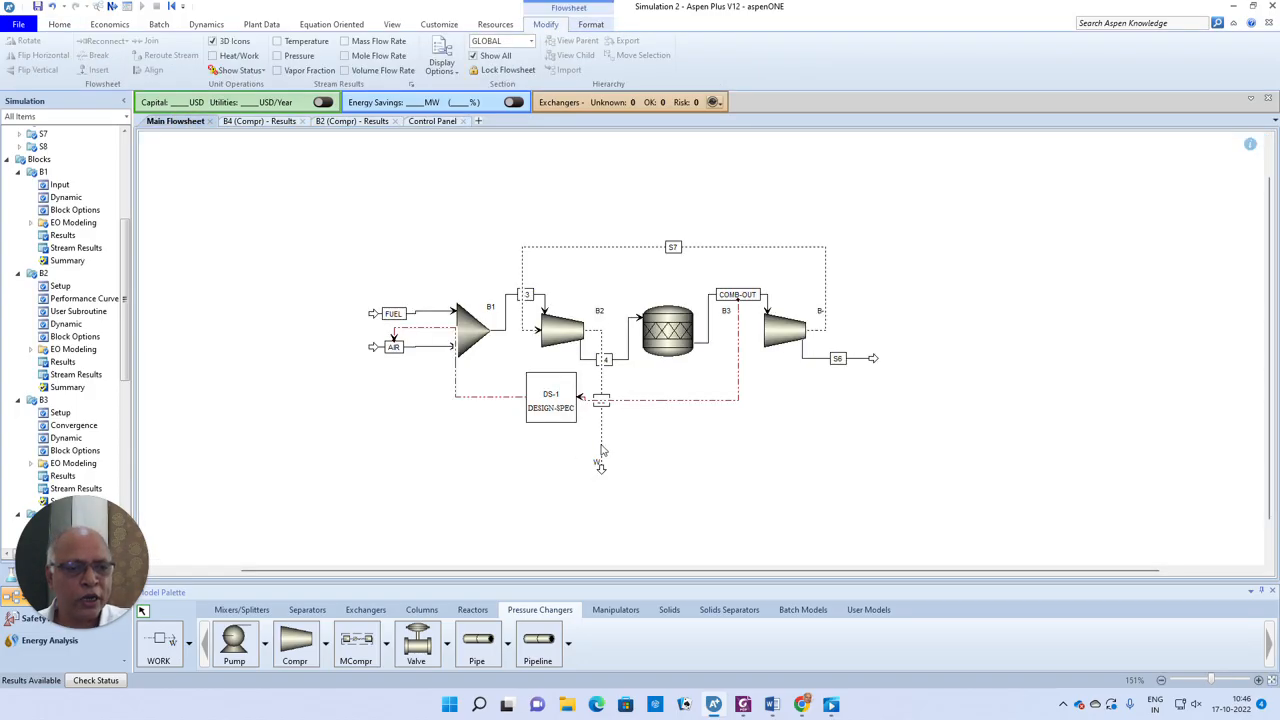
double_click(601, 452)
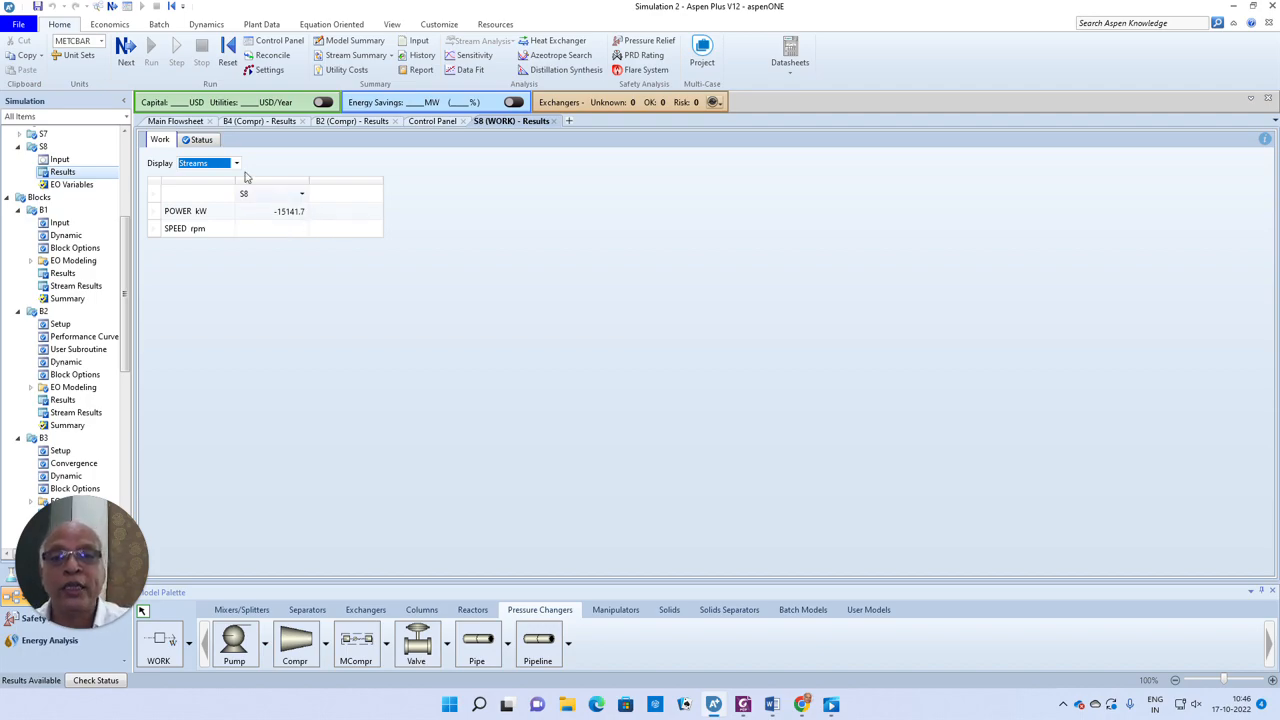
click(176, 121)
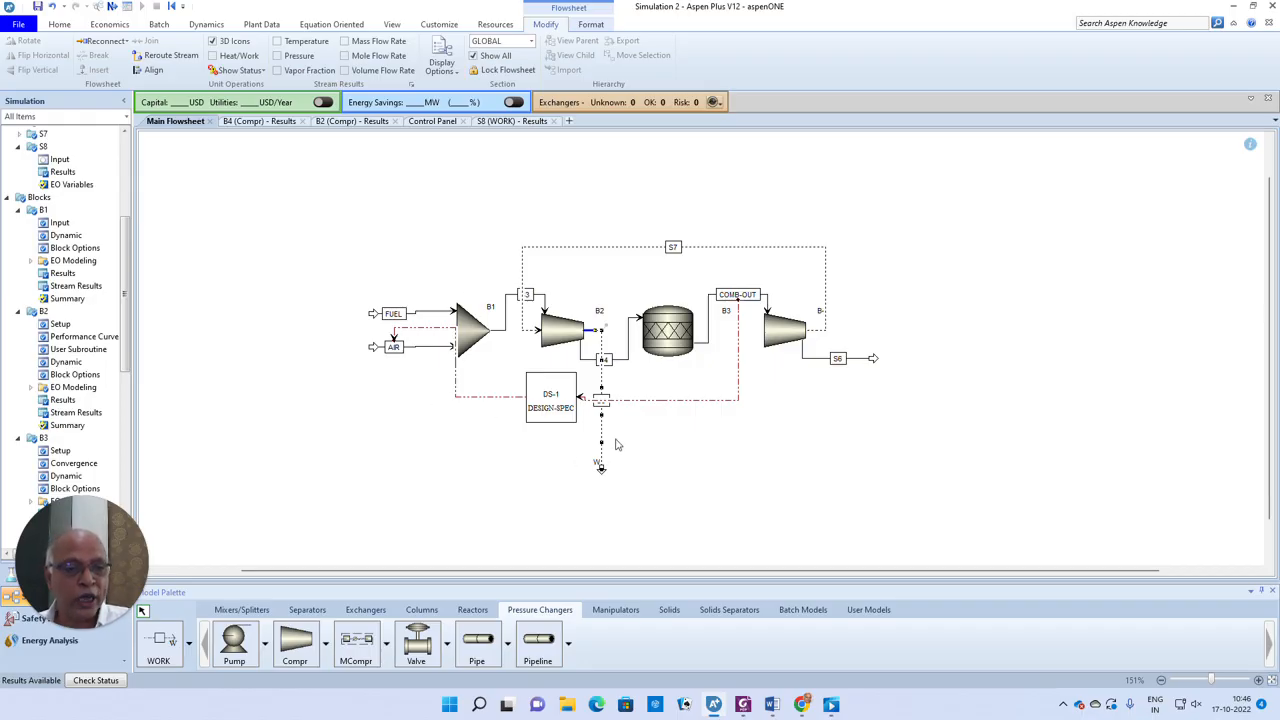
Shift the vertical segment of work stream S7 near compressor B2 clear of the S3 label.
click(466, 414)
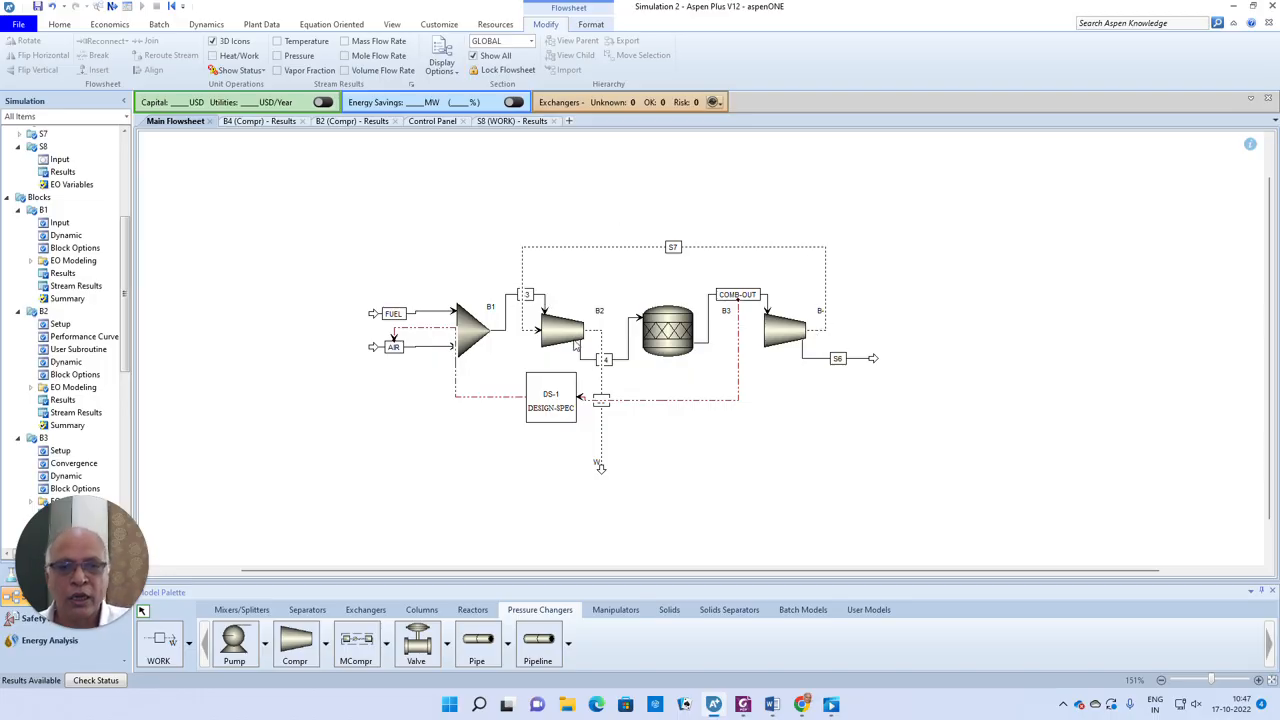
click(511, 268)
drag(511, 269, 514, 270)
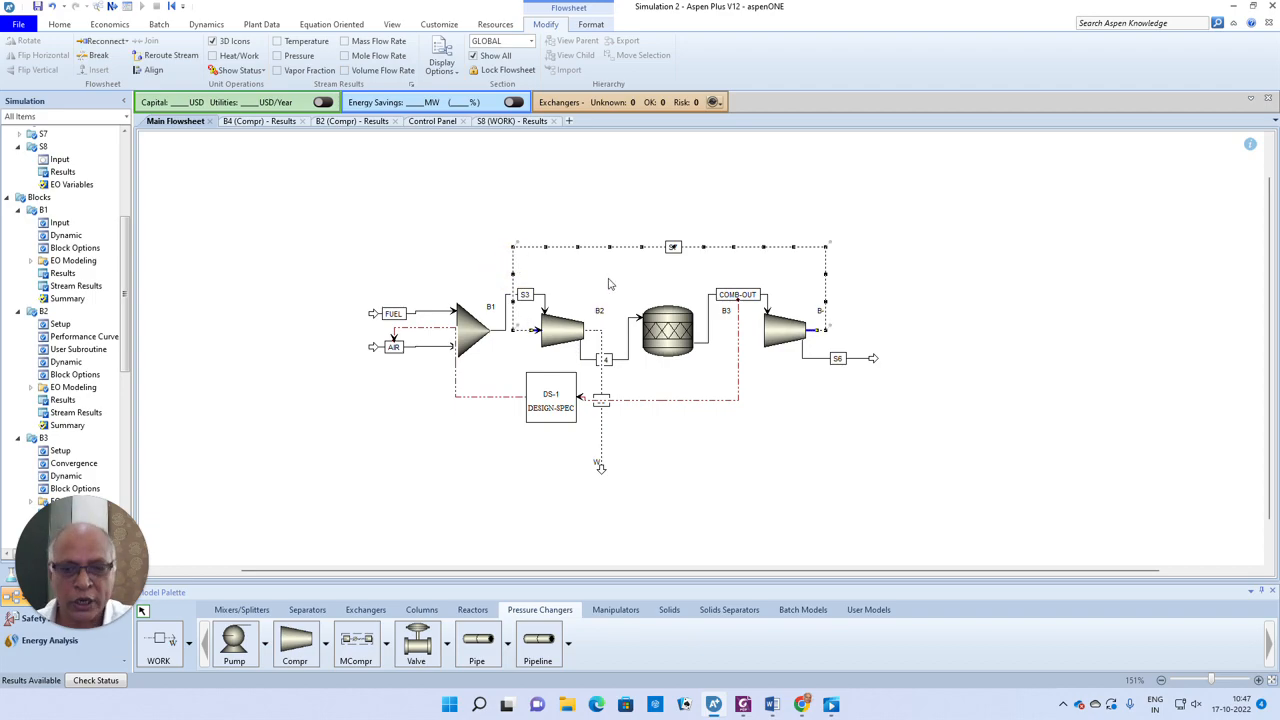